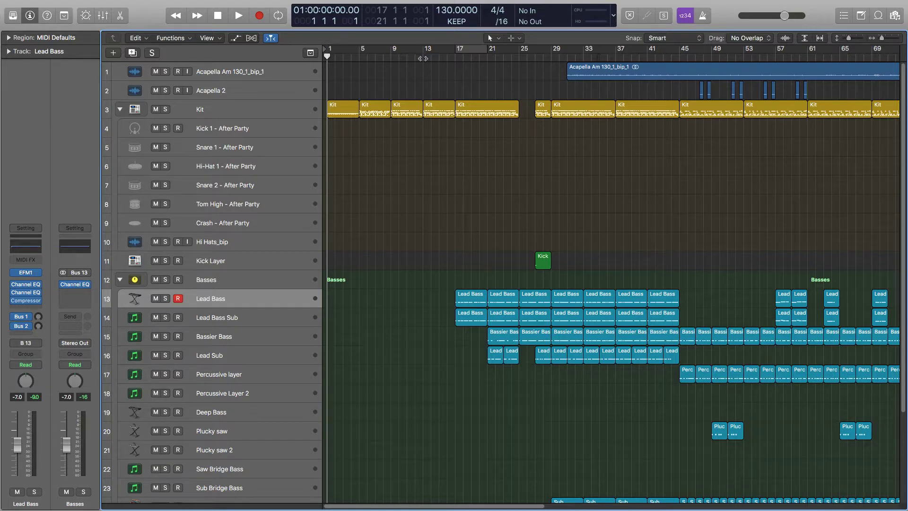
# - Play the arrangement from bar 13 and turn on looping for bars 17 to 21
pyautogui.click(423, 57)
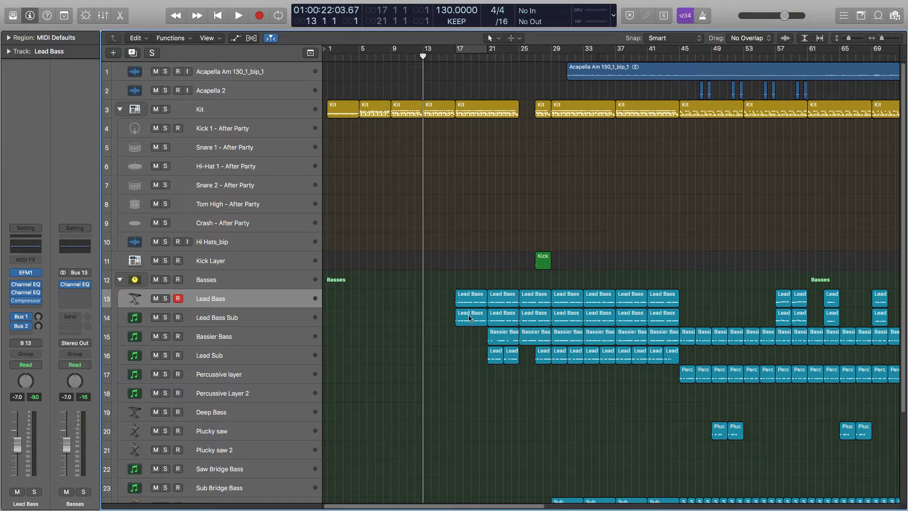
pyautogui.press('space')
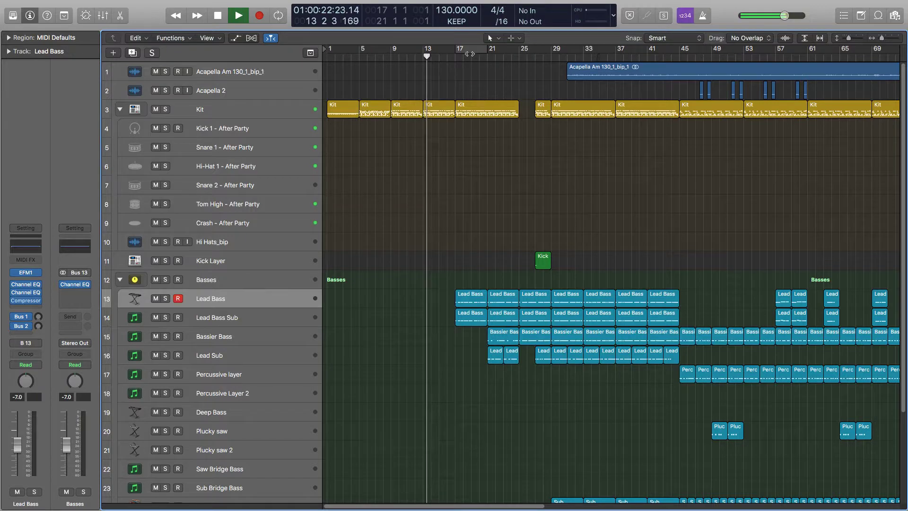
pyautogui.press('c')
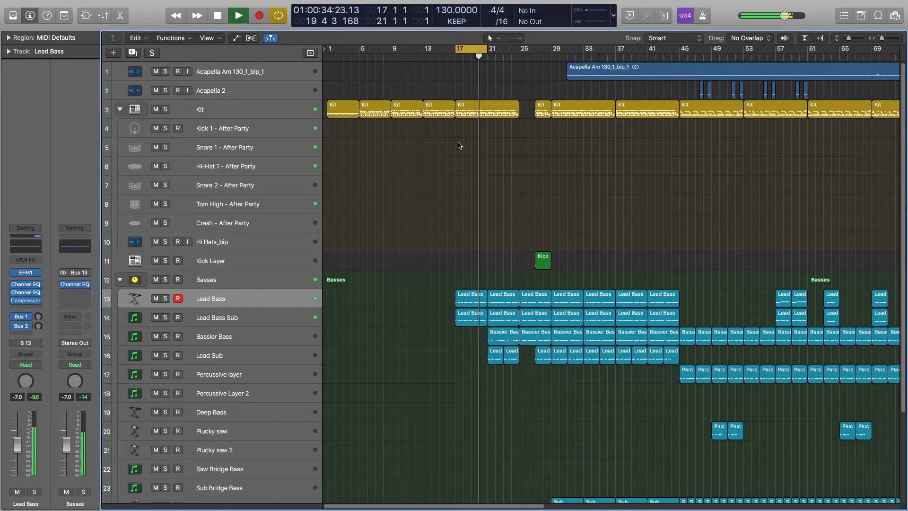
pyautogui.press('space')
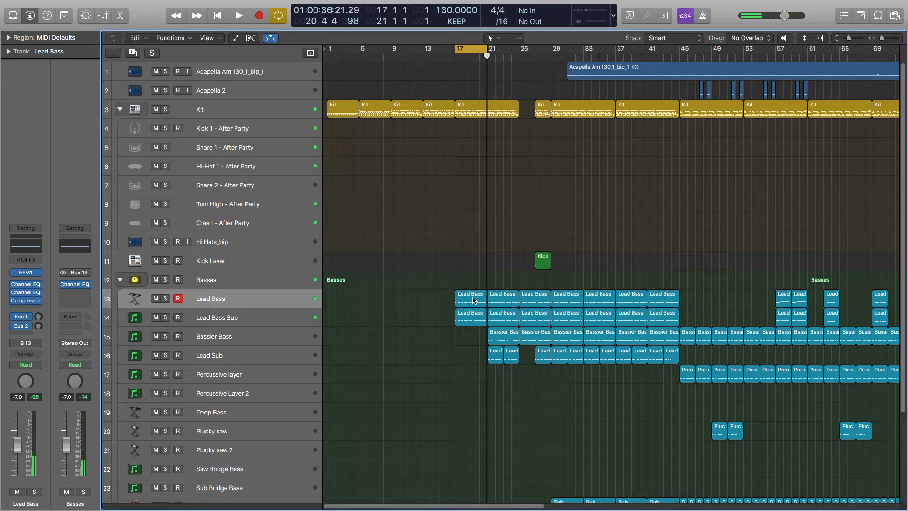
# - Audition the Lead Bass track on its own, followed by the Lead Bass Sub track on its own
pyautogui.click(166, 300)
pyautogui.press('space')
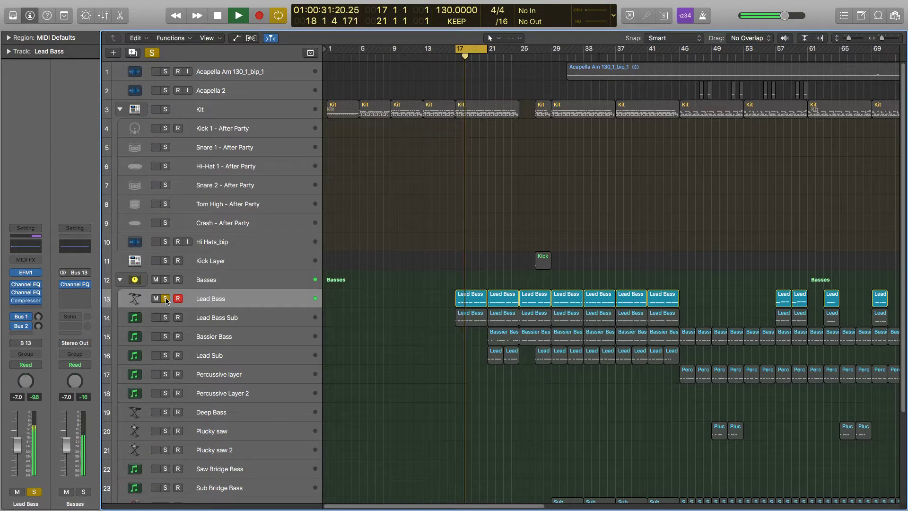
pyautogui.press('space')
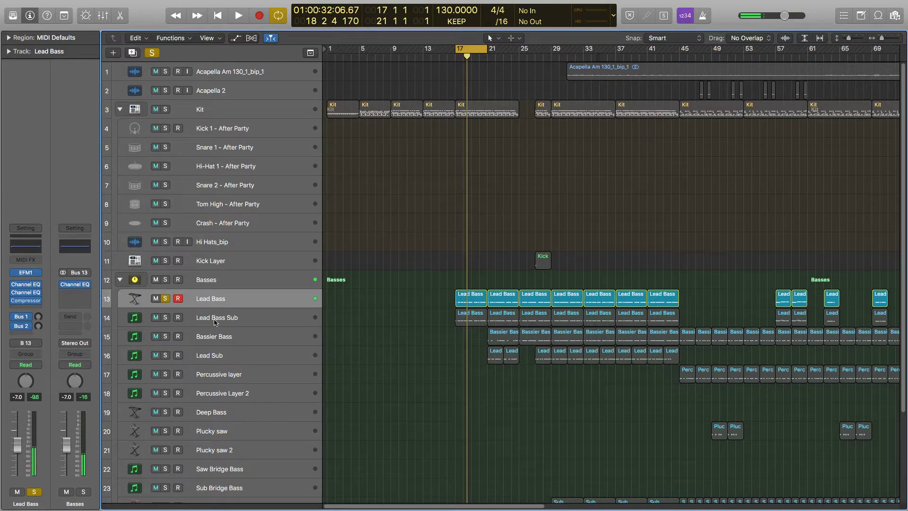
pyautogui.click(215, 320)
pyautogui.press('space')
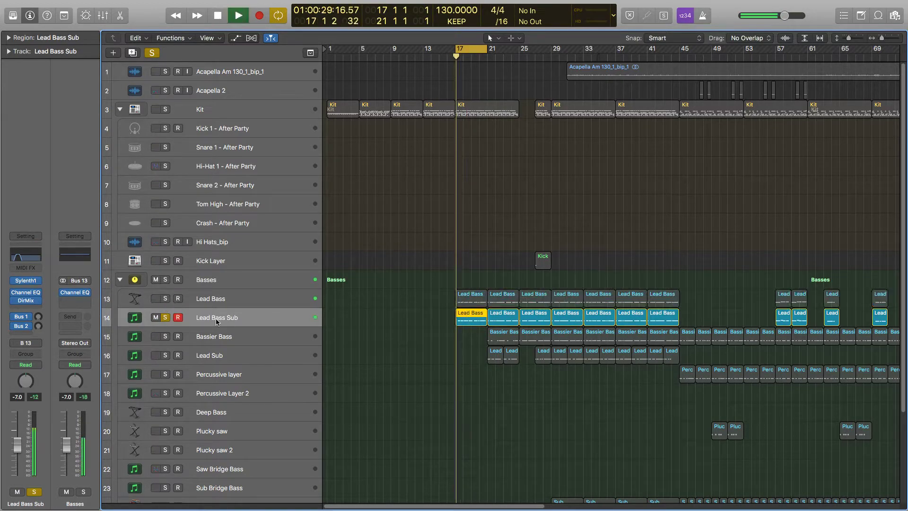
# - Audition Lead Bass and Lead Bass Sub soloed together, and leave only Lead Bass soloed
pyautogui.click(165, 300)
pyautogui.press('space')
pyautogui.click(216, 303)
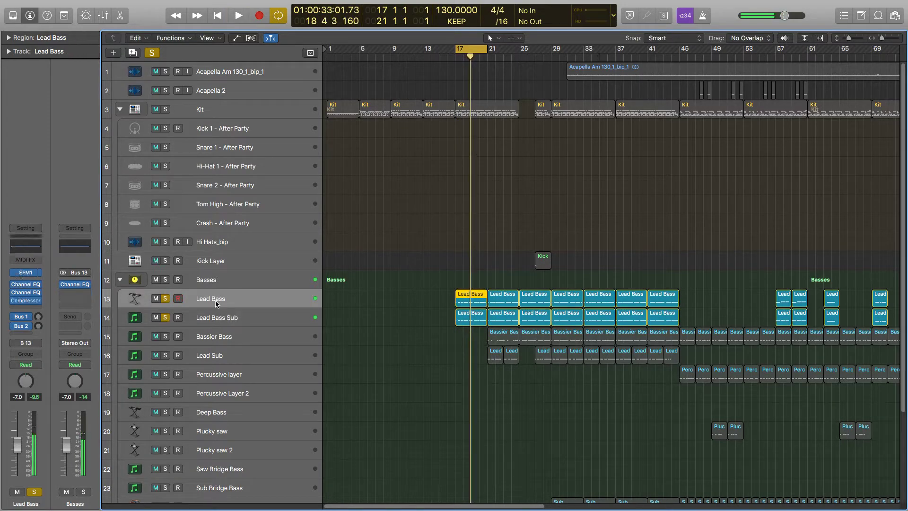
pyautogui.click(165, 318)
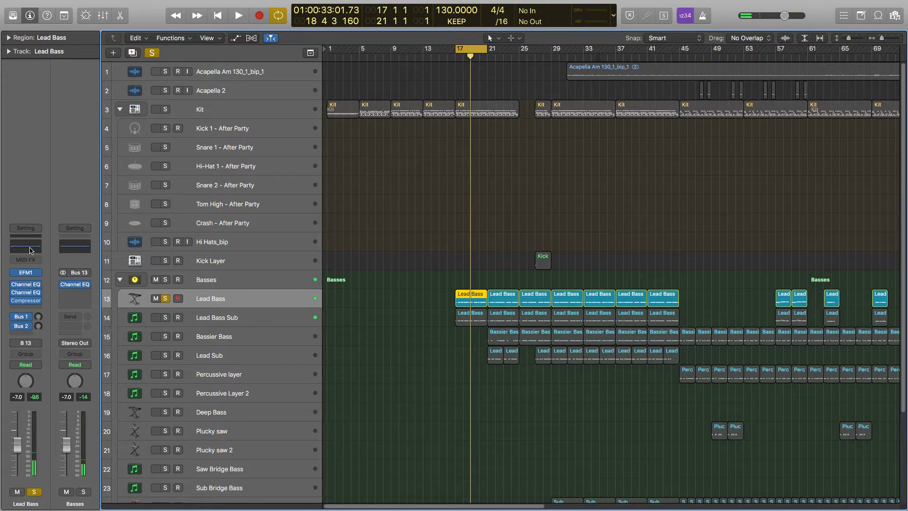
# - During playback, set the low cut on the Lead Bass track's first Channel EQ to 74 Hz and turn off the analyzer
pyautogui.click(32, 250)
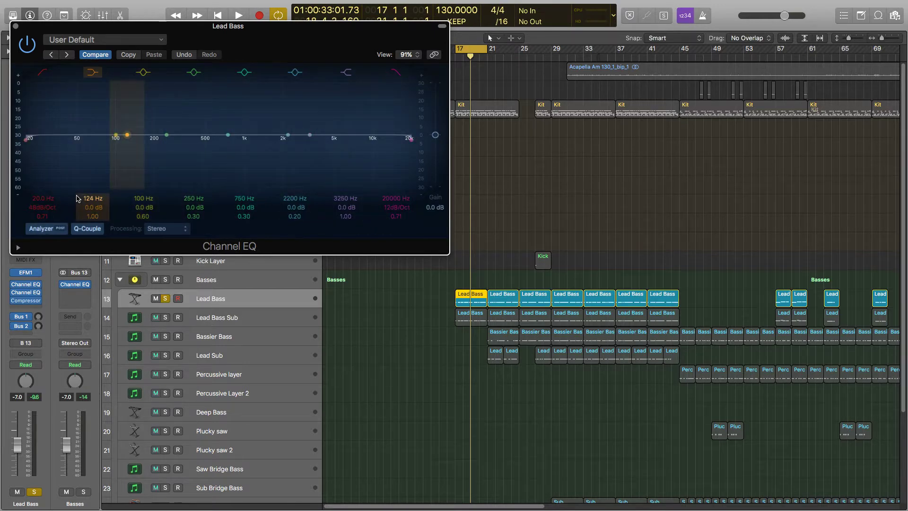
pyautogui.press('space')
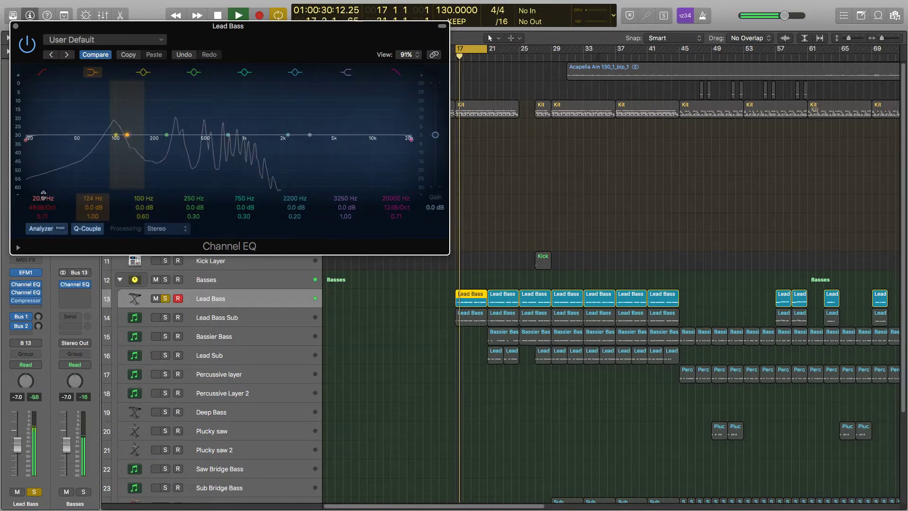
pyautogui.moveTo(43, 201)
pyautogui.mouseDown()
pyautogui.moveTo(43, 184)
pyautogui.moveTo(43, 202)
pyautogui.mouseUp()
pyautogui.click(48, 232)
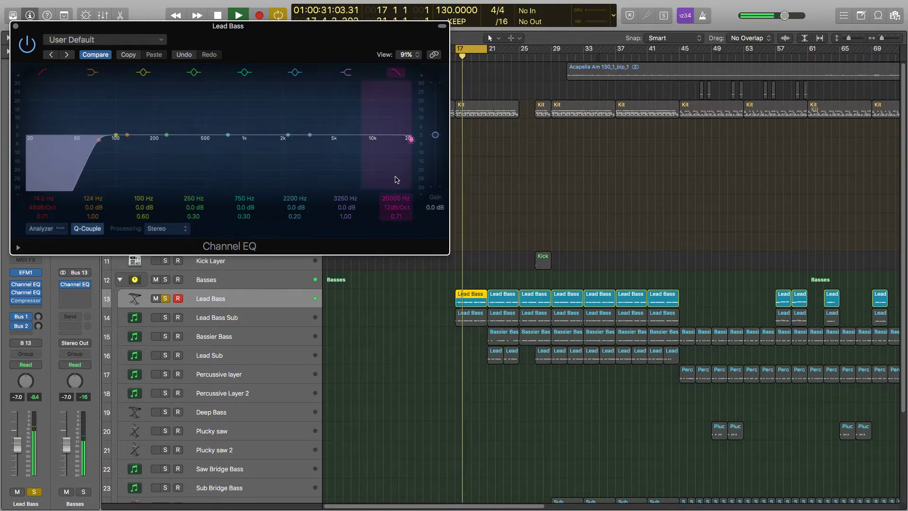
# - Set the high cut on the Lead Bass Channel EQ to 5200 Hz at 48 dB/Oct and close the EQ
pyautogui.moveTo(400, 207)
pyautogui.mouseDown()
pyautogui.moveTo(400, 199)
pyautogui.moveTo(399, 226)
pyautogui.moveTo(399, 218)
pyautogui.mouseUp()
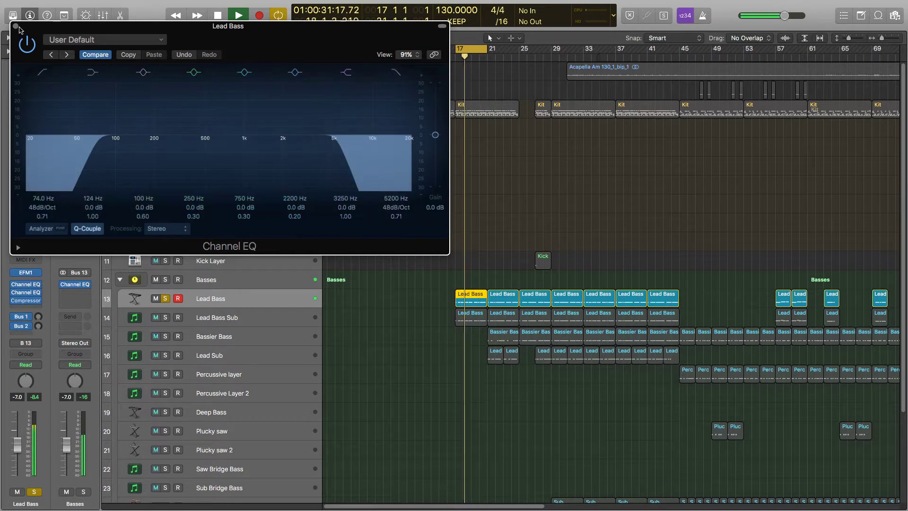
pyautogui.click(16, 26)
pyautogui.press('space')
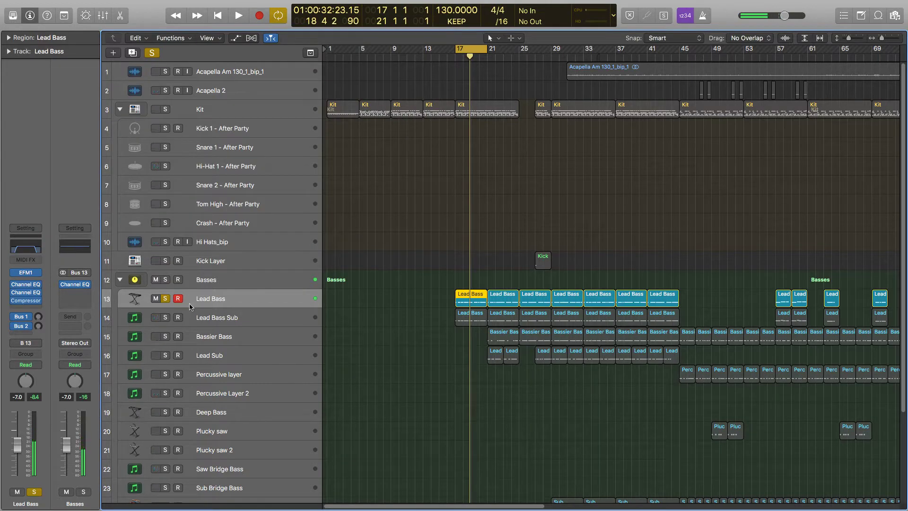
# - In the Lead Bass track's second Channel EQ, set the 102 Hz low shelf's gain to +1.0 dB during playback
pyautogui.click(211, 317)
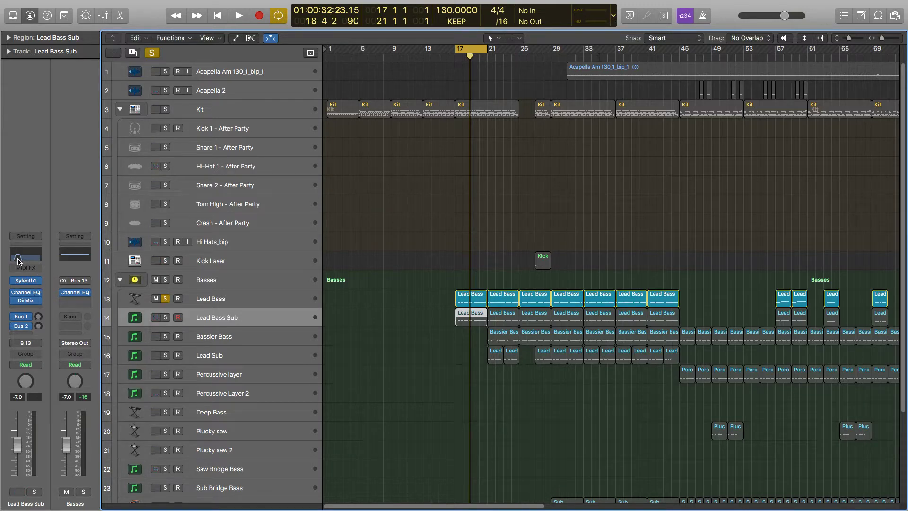
pyautogui.click(238, 301)
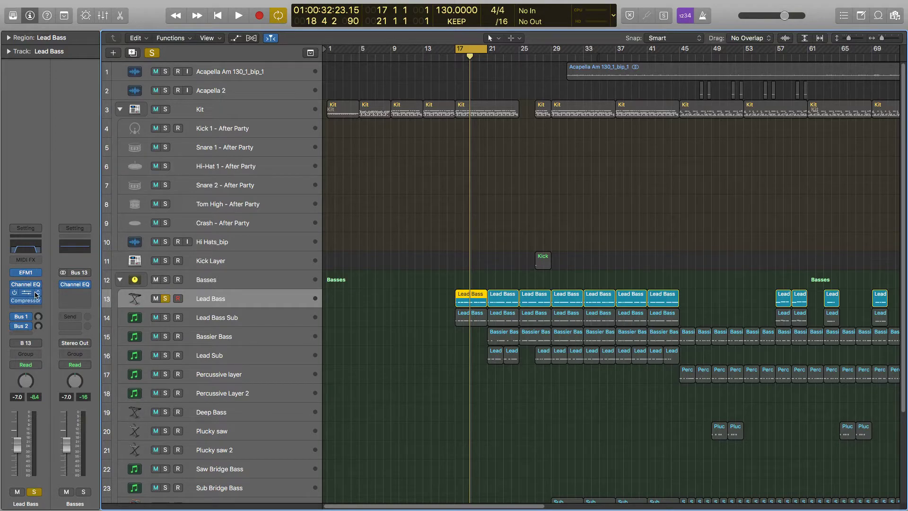
pyautogui.click(28, 294)
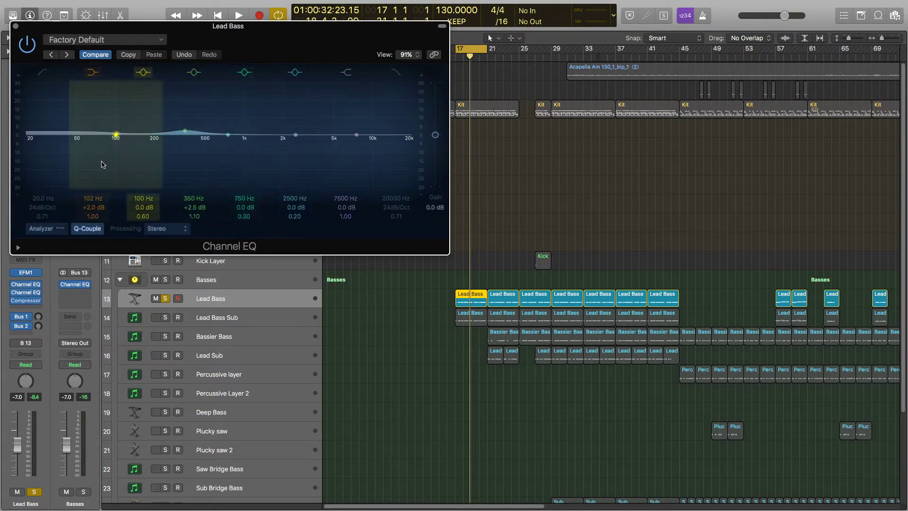
pyautogui.press('space')
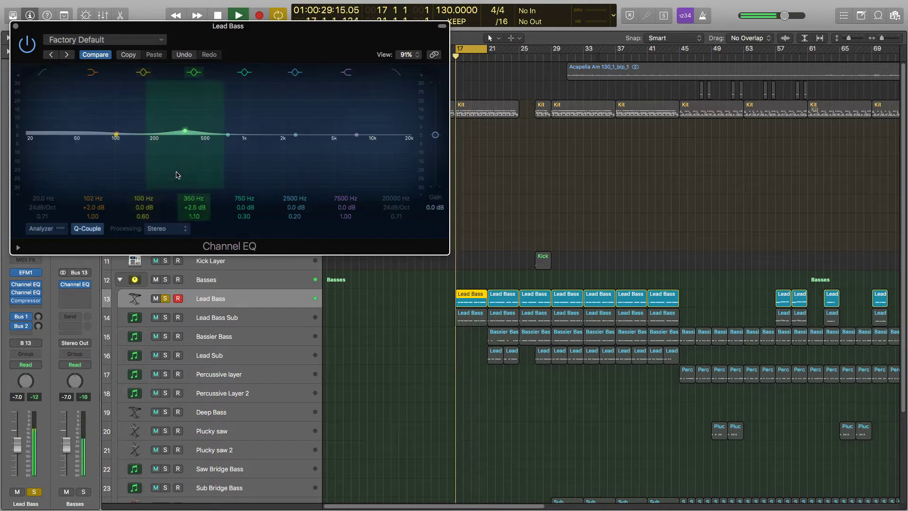
pyautogui.moveTo(281, 35); pyautogui.dragTo(419, 65)
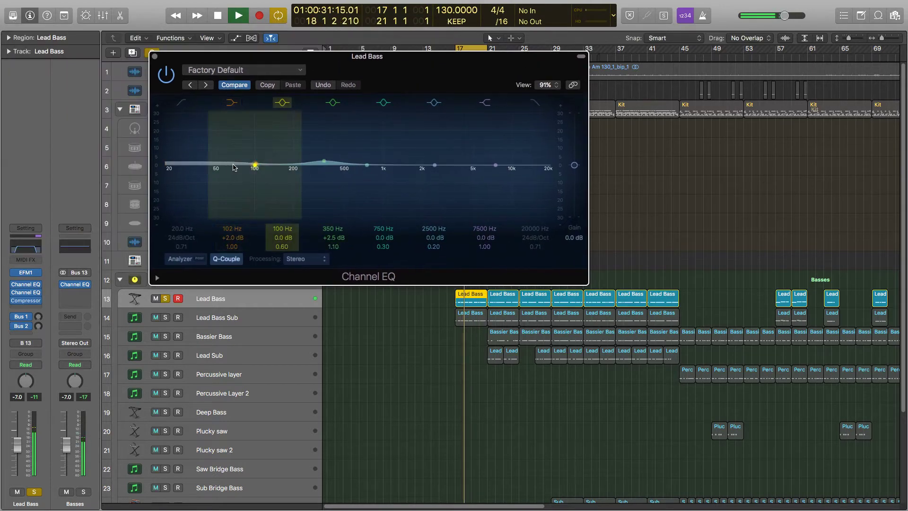
pyautogui.moveTo(233, 238); pyautogui.dragTo(232, 242)
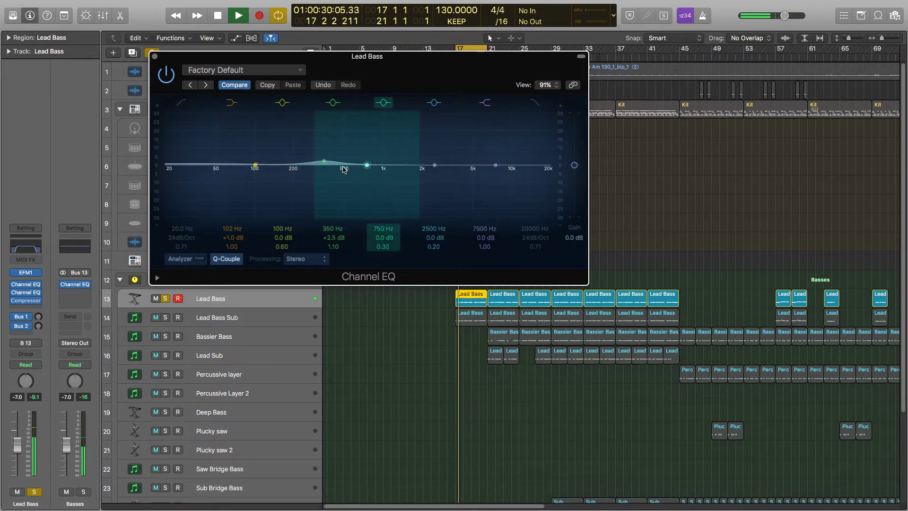
# - Set the 350 Hz band to 140 Hz, +3.0 dB, Q 1.20 and the 750 Hz band to 350 Hz, +3.5 dB, Q 1.80, comparing with bypass
pyautogui.moveTo(325, 167); pyautogui.dragTo(236, 157)
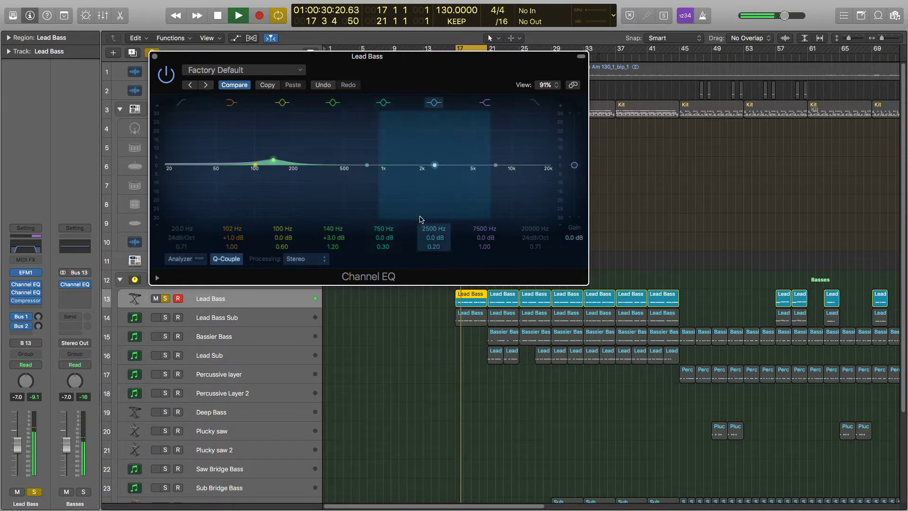
pyautogui.moveTo(366, 167); pyautogui.dragTo(329, 175)
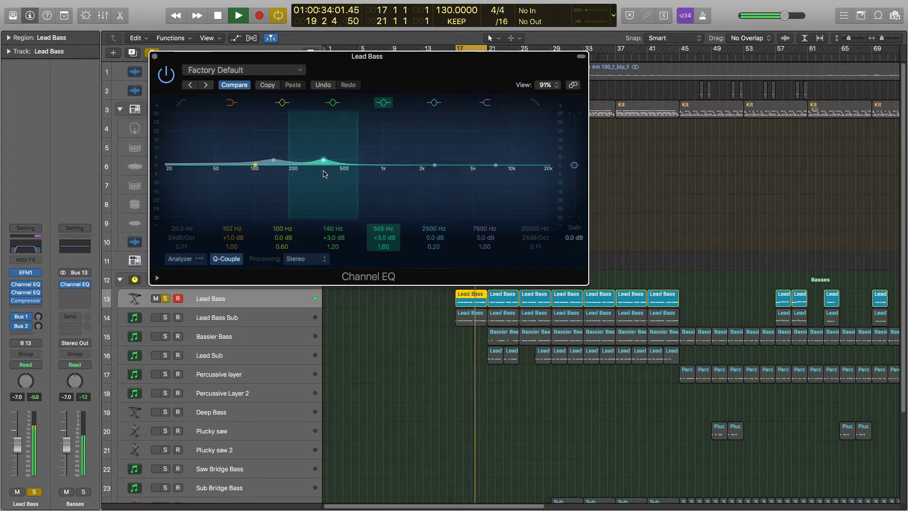
pyautogui.click(169, 78)
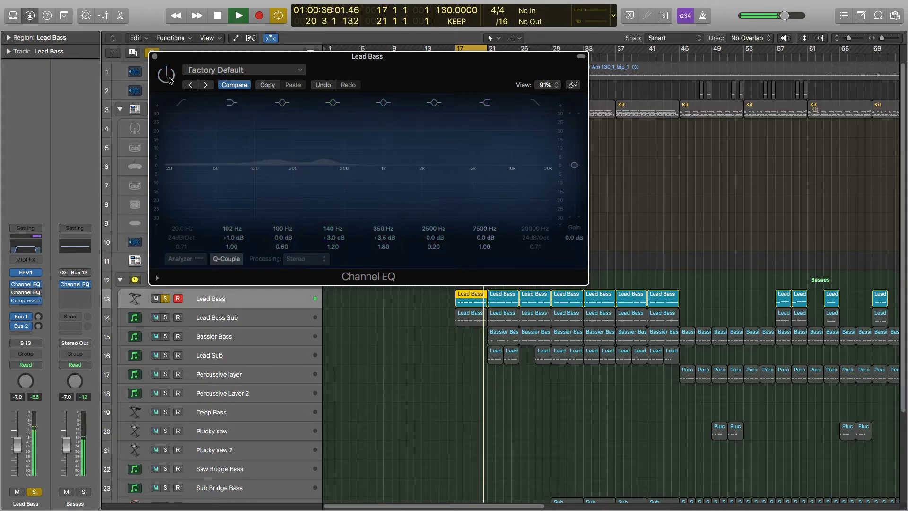
pyautogui.click(156, 57)
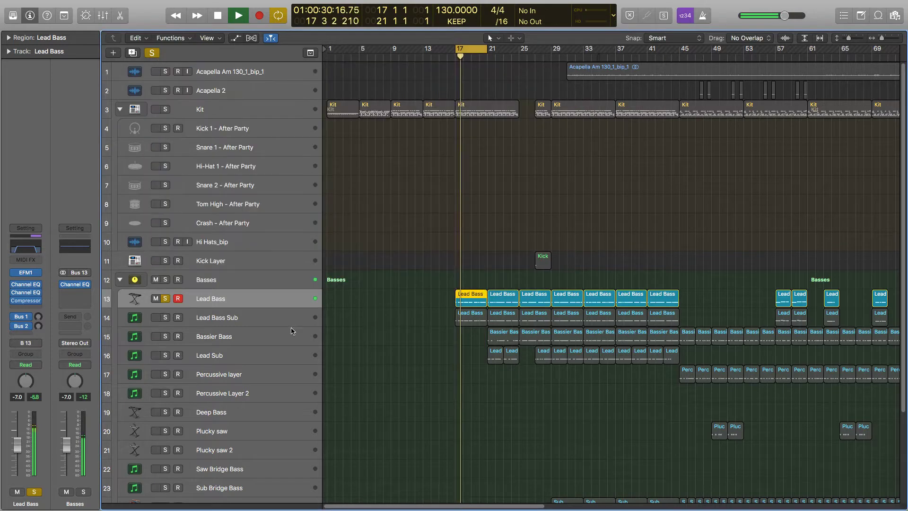
# - Audition Lead Bass together with Lead Bass Sub soloed, and turn off the loop
pyautogui.click(165, 318)
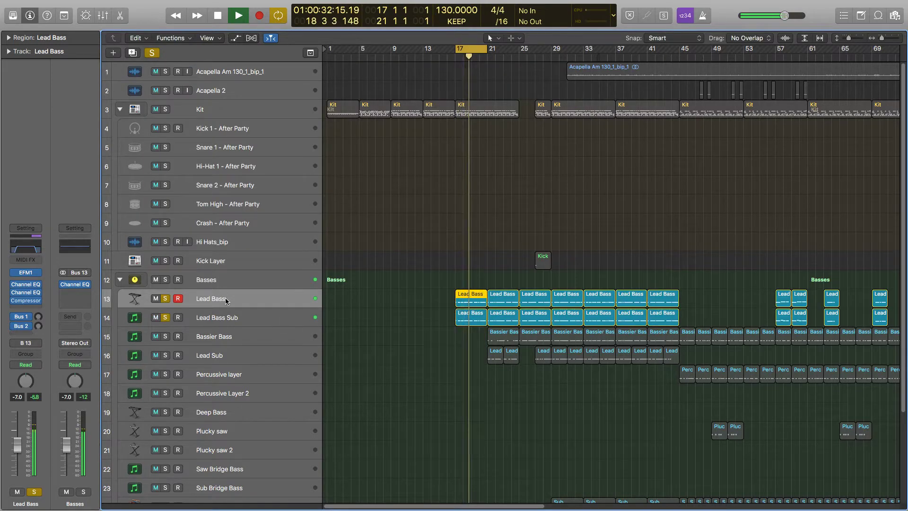
pyautogui.press('space')
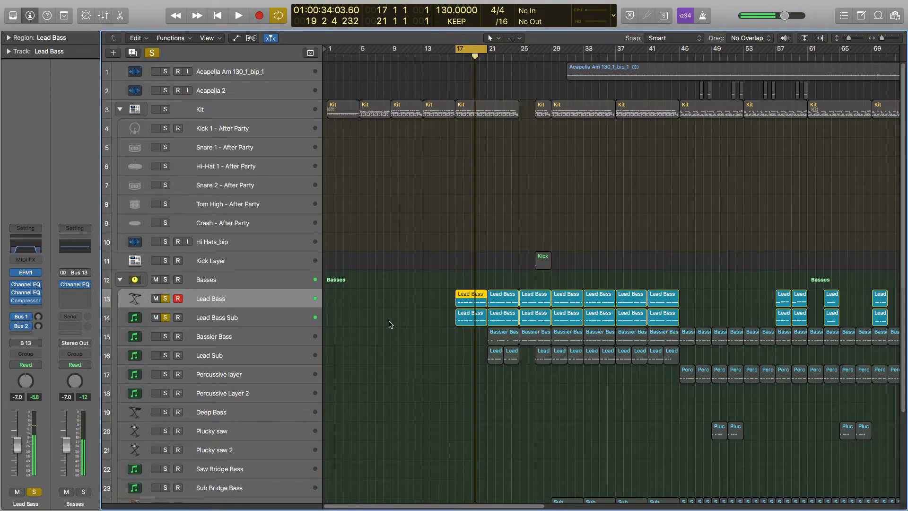
pyautogui.click(477, 54)
pyautogui.click(472, 50)
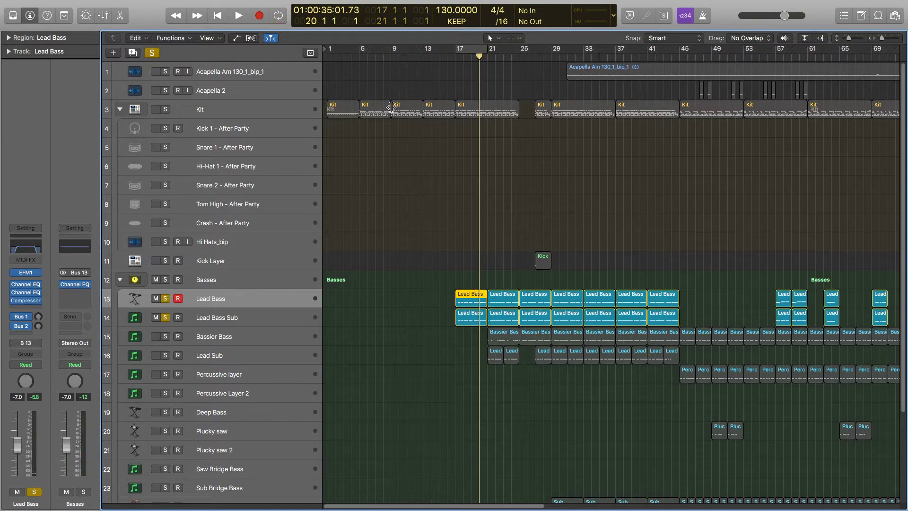
# - Clear all solos and play the full arrangement from bar 15 until the Bassier Bass part has entered
pyautogui.click(152, 53)
pyautogui.click(439, 56)
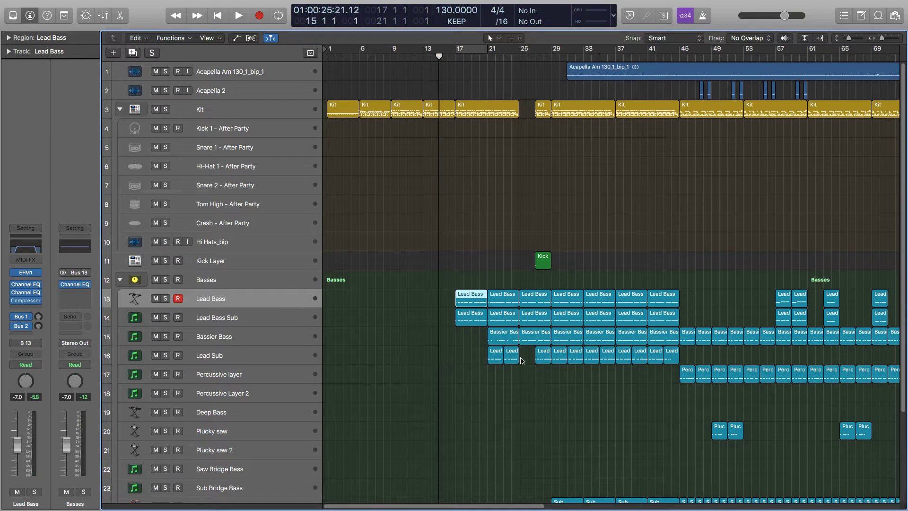
pyautogui.press('space')
pyautogui.click(529, 223)
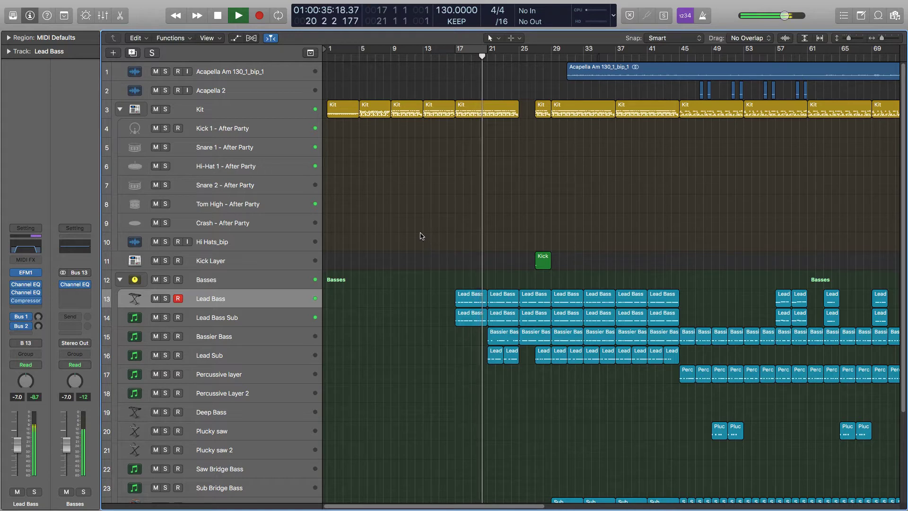
pyautogui.click(239, 335)
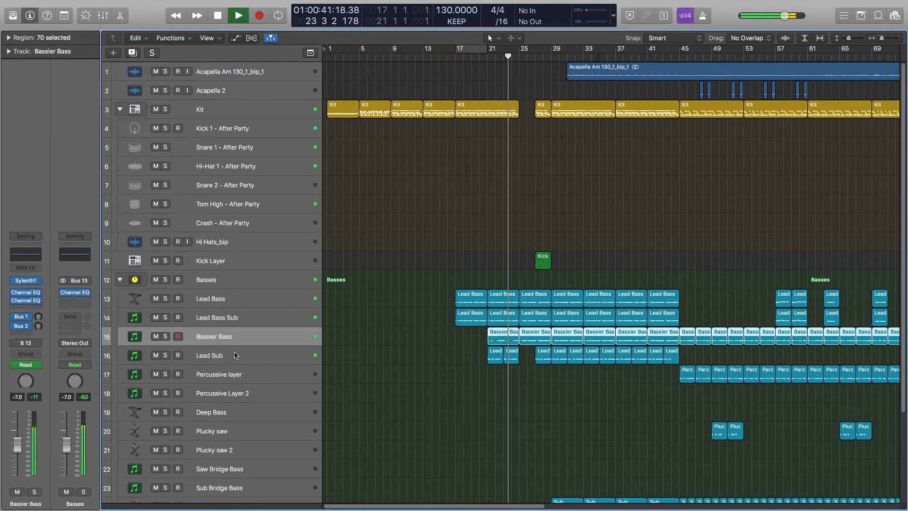
pyautogui.press('space')
# - Loop bars 21 to 25 and audition the Bassier Bass track soloed, leaving that track selected
pyautogui.moveTo(167, 335); pyautogui.dragTo(164, 357)
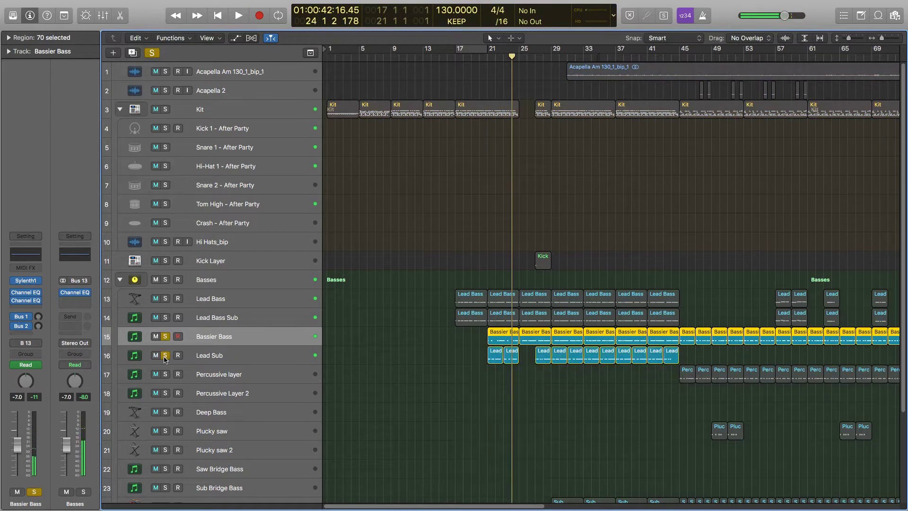
pyautogui.moveTo(488, 53); pyautogui.dragTo(519, 53)
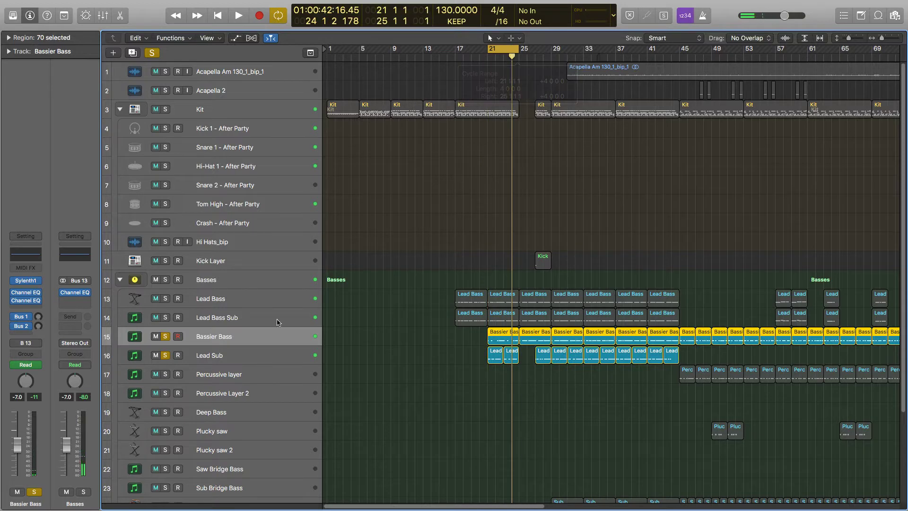
pyautogui.click(165, 355)
pyautogui.press('space')
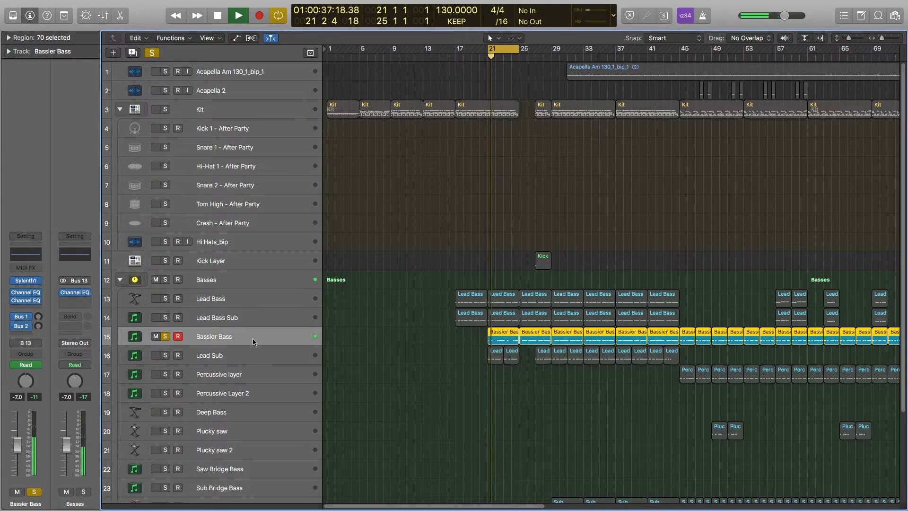
pyautogui.click(232, 351)
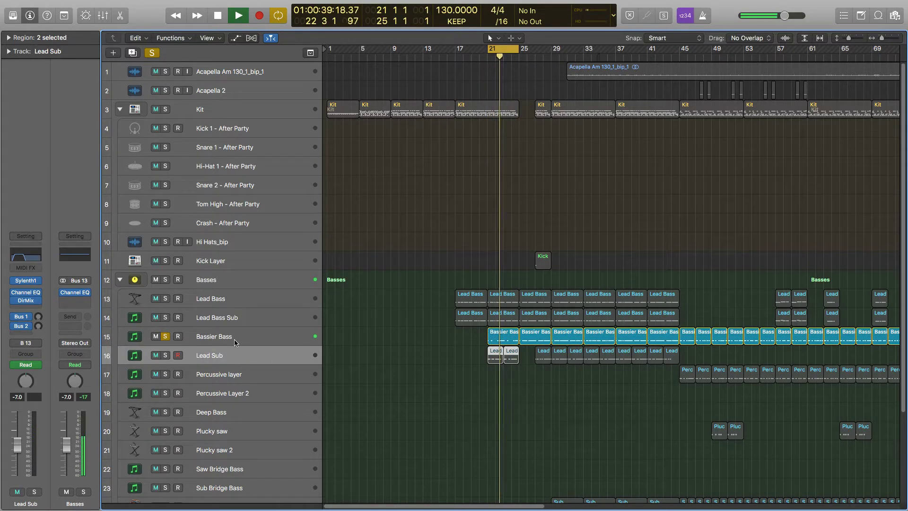
pyautogui.click(235, 340)
pyautogui.press('space')
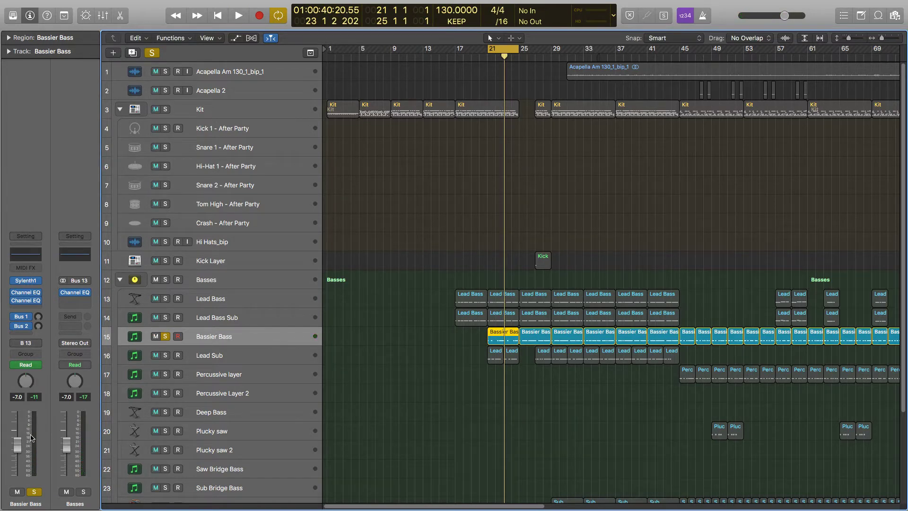
# - Lower the Bassier Bass volume to -14.0 dB, balancing it against Lead Bass and Lead Bass Sub soloed, and leave only Bassier Bass soloed
pyautogui.moveTo(17, 446); pyautogui.dragTo(21, 453)
pyautogui.click(165, 318)
pyautogui.click(165, 299)
pyautogui.press('space')
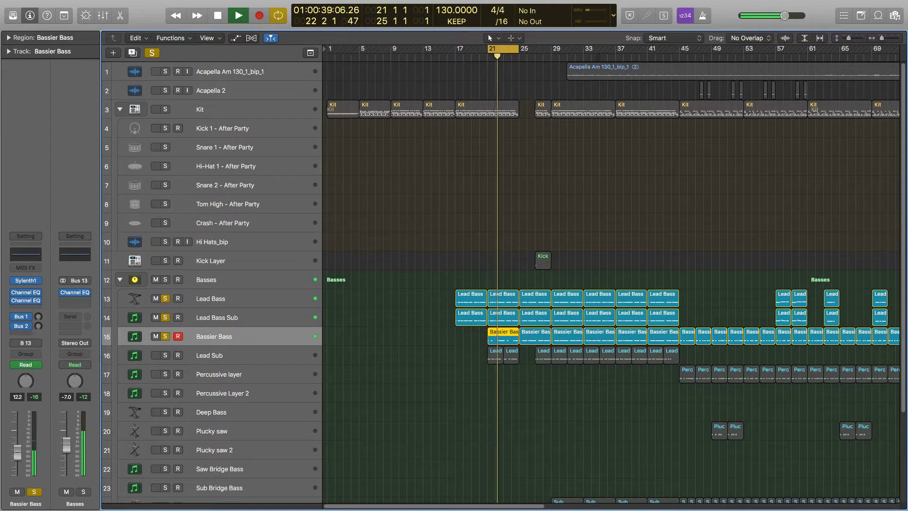
pyautogui.moveTo(18, 452); pyautogui.dragTo(17, 455)
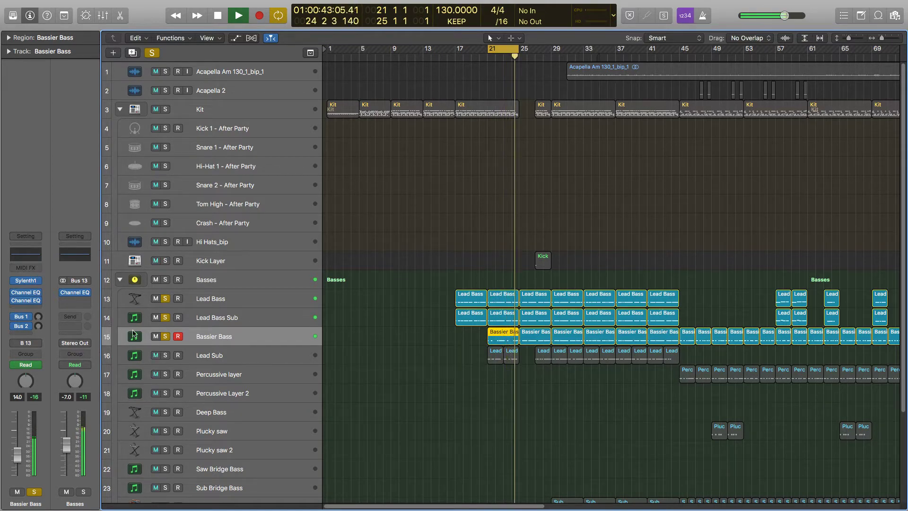
pyautogui.click(166, 300)
pyautogui.click(165, 318)
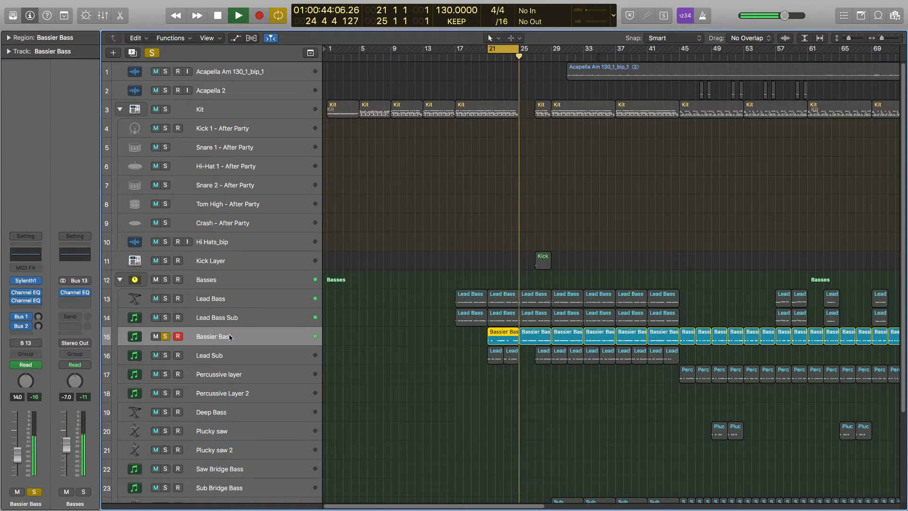
# - On Bassier Bass's first Channel EQ, add a low cut at about 59 Hz and a high cut at 9600 Hz, both 48 dB/Oct
pyautogui.click(26, 292)
pyautogui.click(42, 72)
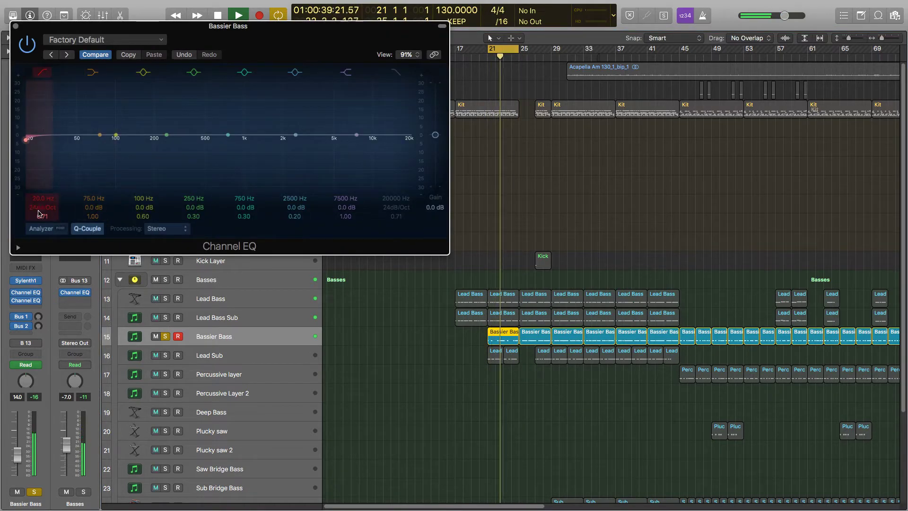
pyautogui.moveTo(40, 209); pyautogui.dragTo(40, 205)
pyautogui.moveTo(26, 139); pyautogui.dragTo(90, 139)
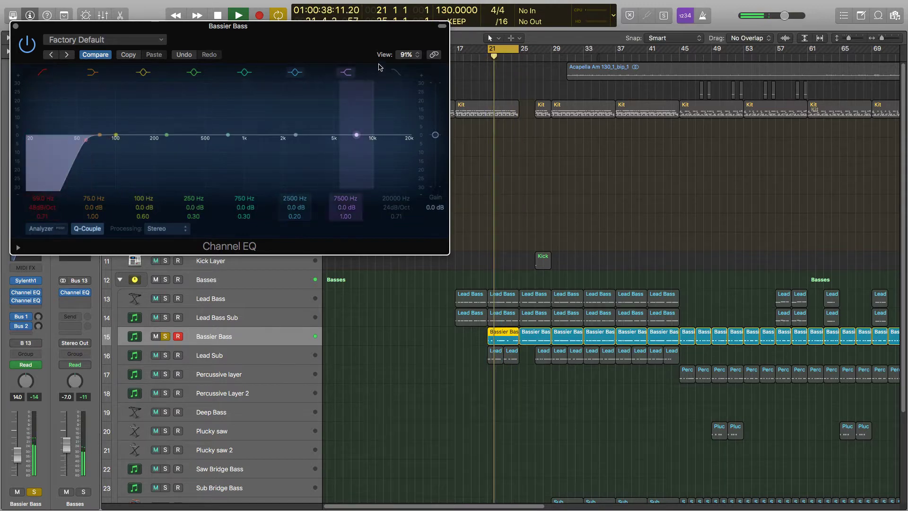
pyautogui.click(395, 72)
pyautogui.moveTo(400, 207)
pyautogui.mouseDown()
pyautogui.moveTo(401, 200)
pyautogui.moveTo(399, 240)
pyautogui.moveTo(399, 219)
pyautogui.mouseUp()
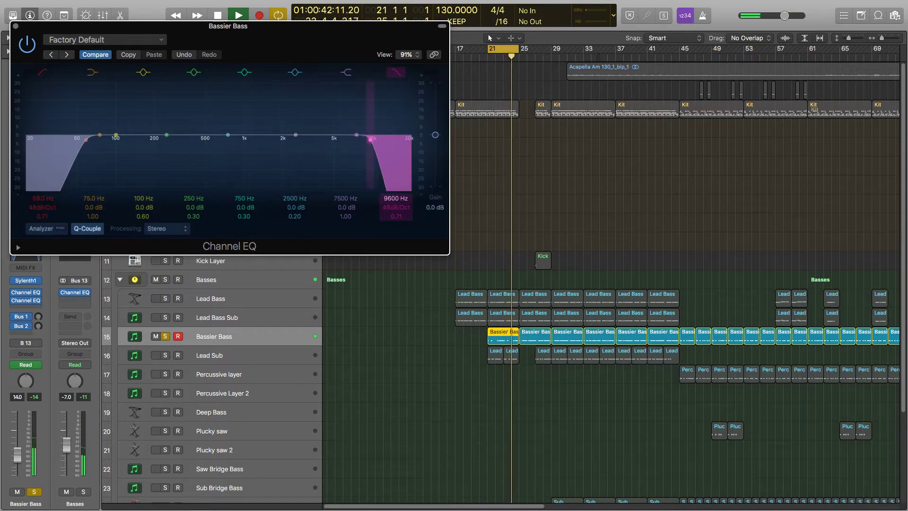
pyautogui.click(16, 27)
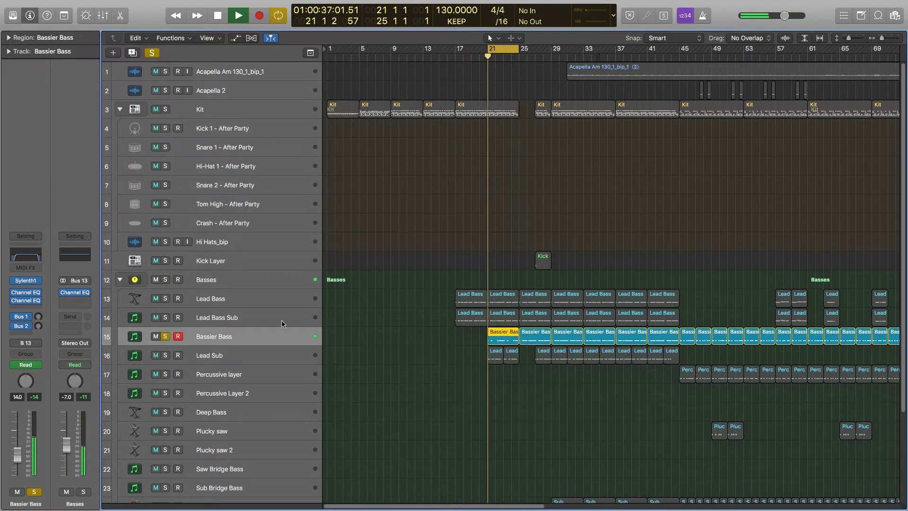
pyautogui.moveTo(168, 317); pyautogui.dragTo(168, 298)
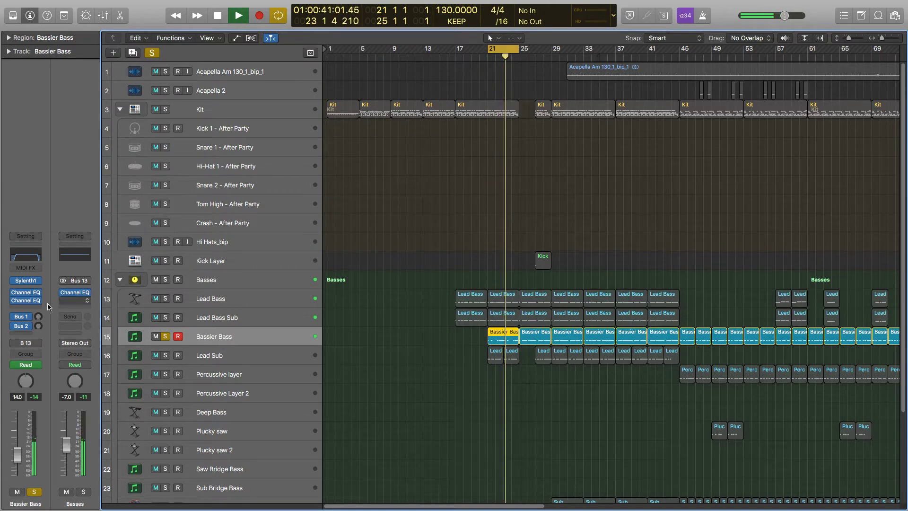
# - On Bassier Bass's second Channel EQ, set the 100 Hz band to 122 Hz, +3.5 dB, Q 0.98, and compare with bypass
pyautogui.click(26, 300)
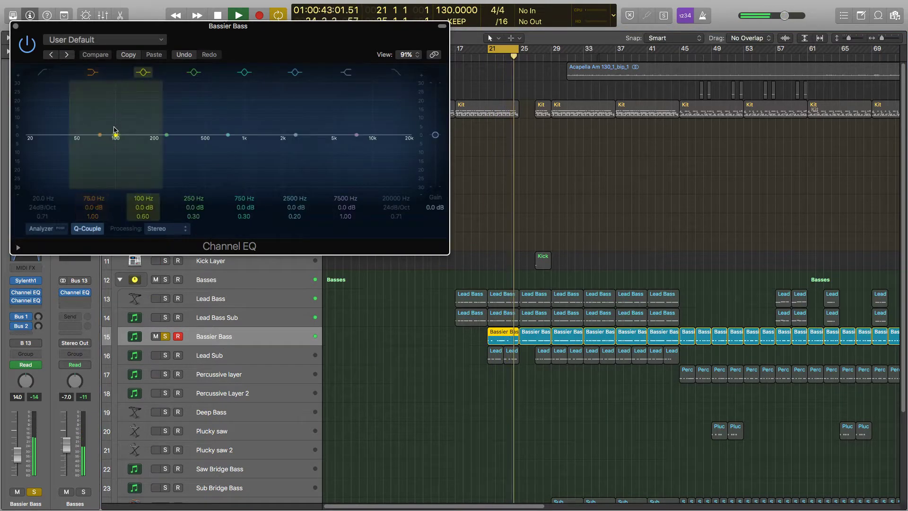
pyautogui.moveTo(116, 136); pyautogui.dragTo(140, 137)
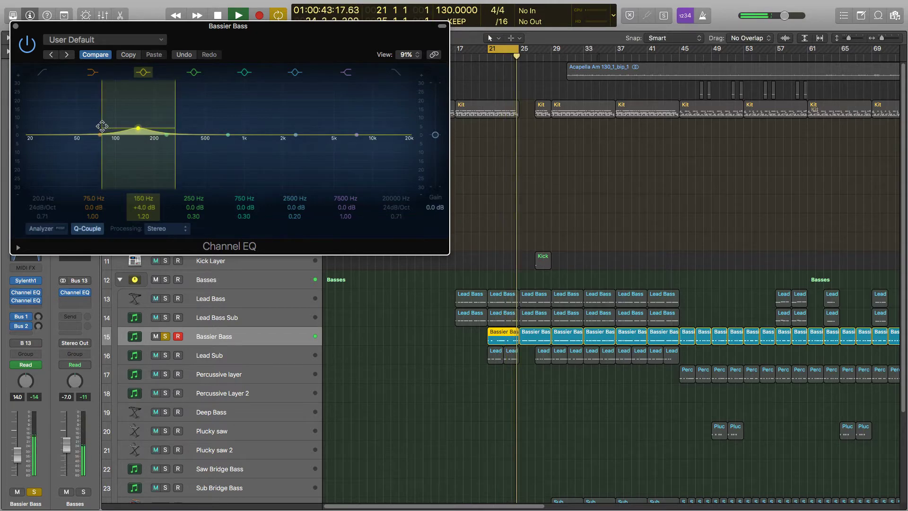
pyautogui.moveTo(101, 126)
pyautogui.mouseDown()
pyautogui.moveTo(136, 134)
pyautogui.moveTo(124, 137)
pyautogui.mouseUp()
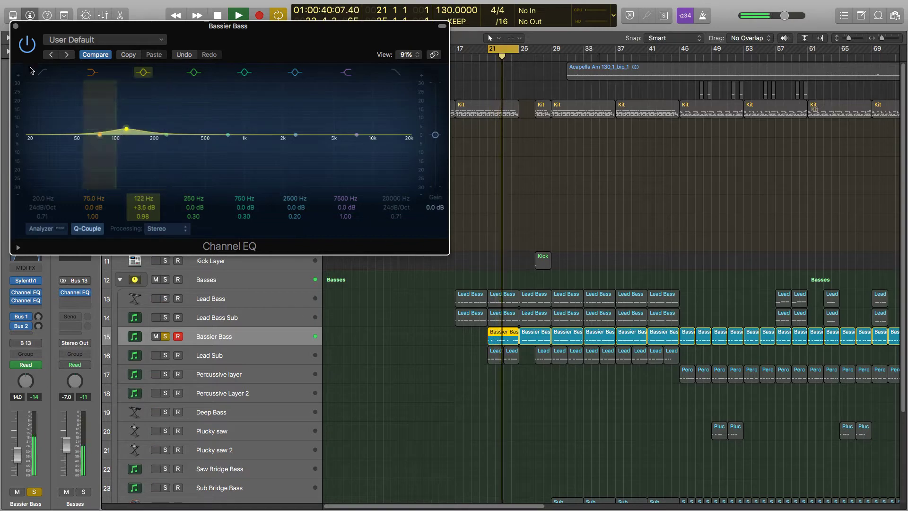
pyautogui.click(26, 50)
pyautogui.click(26, 49)
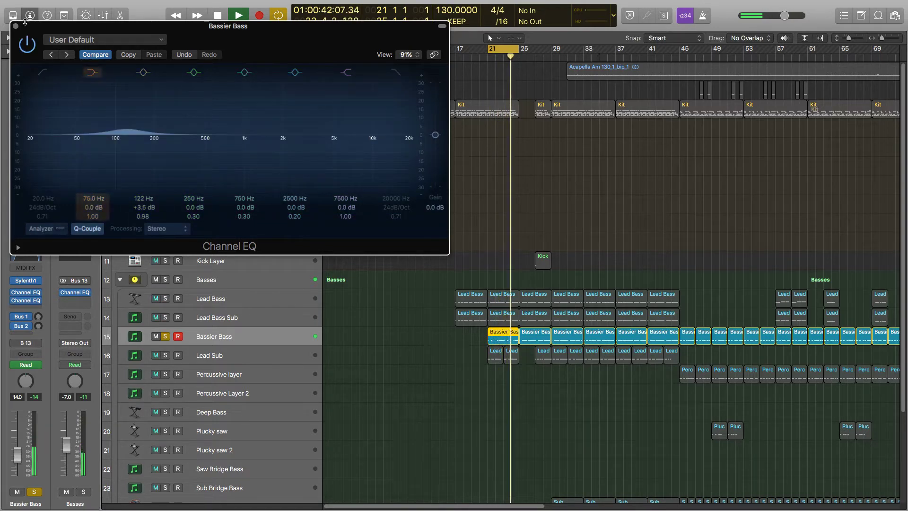
pyautogui.click(16, 26)
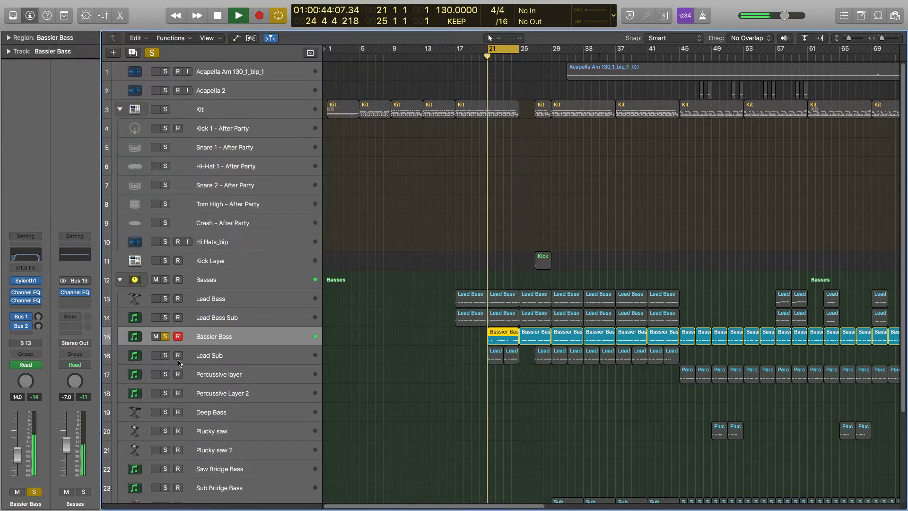
# - Solo Lead Sub instead of Bassier Bass and lower its volume to -15.6 dB while the loop plays
pyautogui.click(166, 355)
pyautogui.click(166, 336)
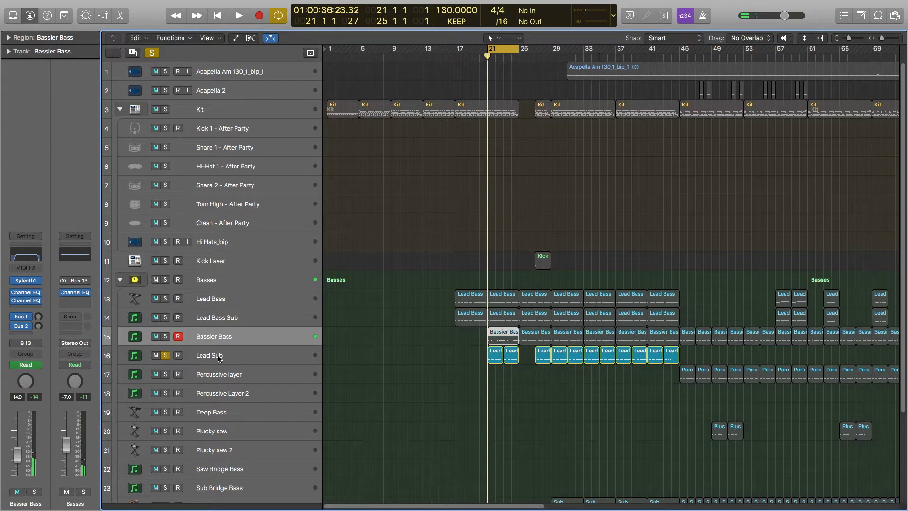
pyautogui.press('space')
pyautogui.click(221, 355)
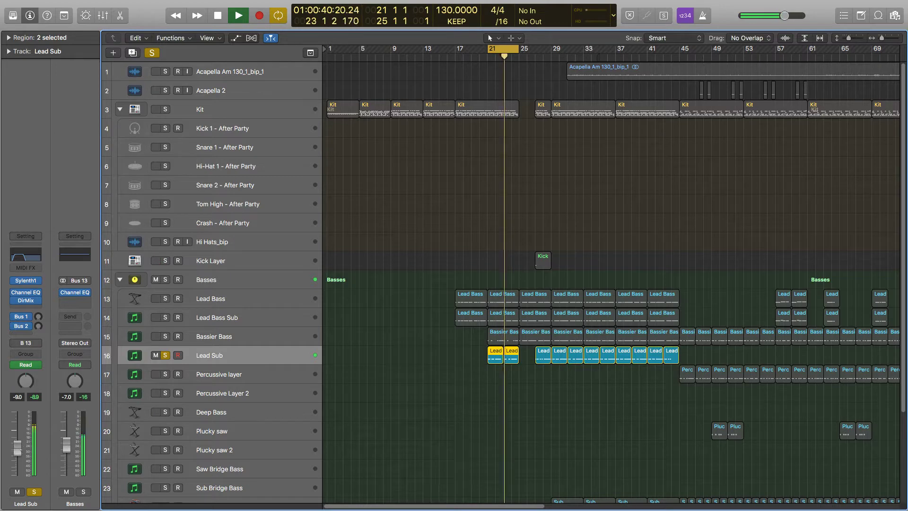
pyautogui.moveTo(27, 450); pyautogui.dragTo(27, 462)
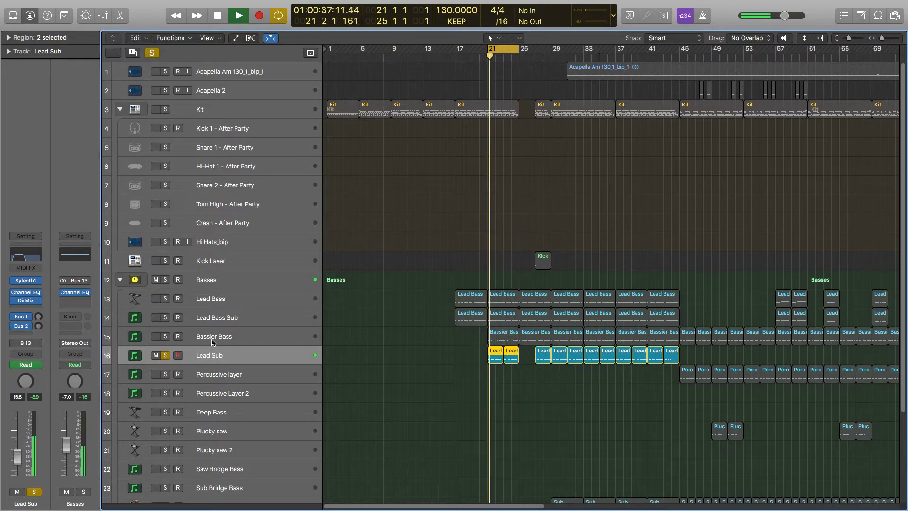
pyautogui.press('space')
# - Examine the Direction Mixer settings on Lead Bass Sub and Lead Sub
pyautogui.click(222, 318)
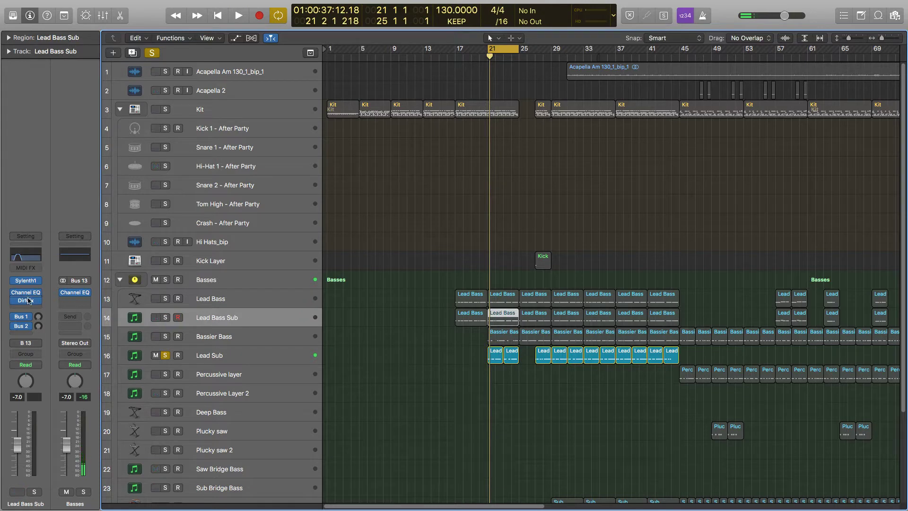
pyautogui.click(25, 300)
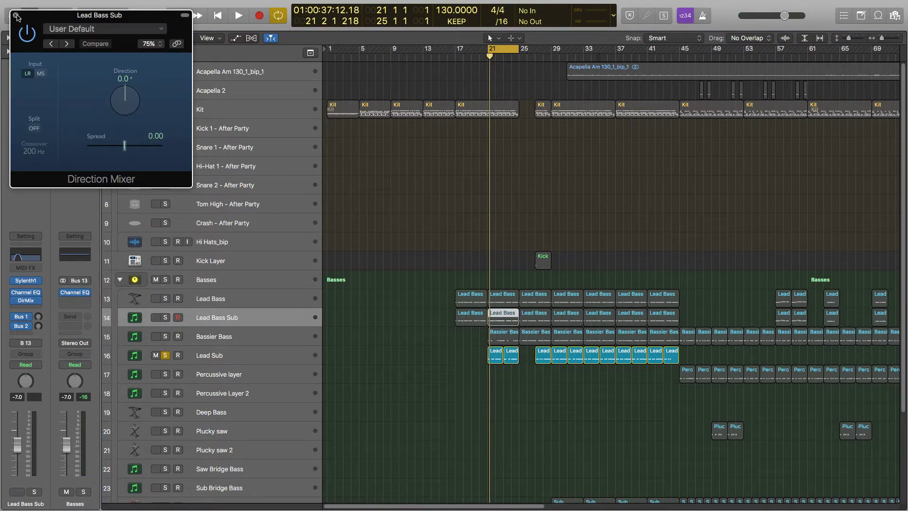
pyautogui.click(15, 16)
pyautogui.click(210, 359)
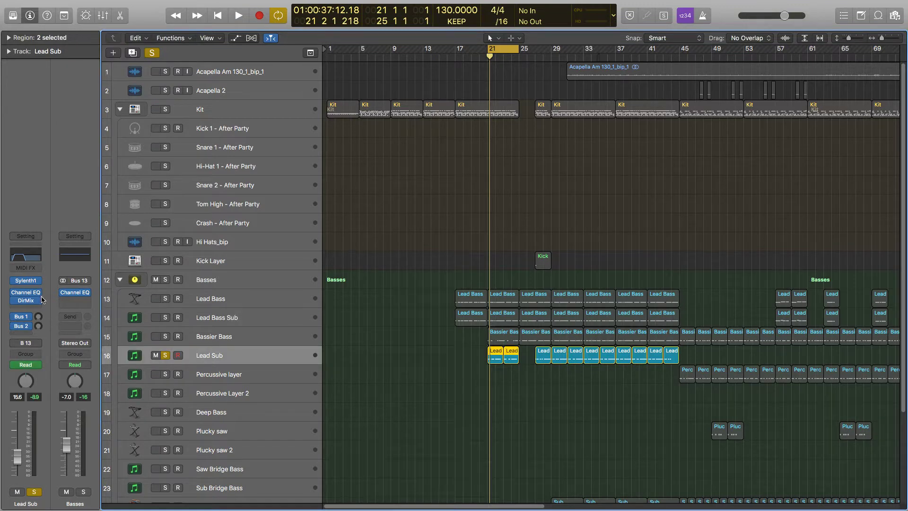
pyautogui.click(26, 301)
pyautogui.click(15, 14)
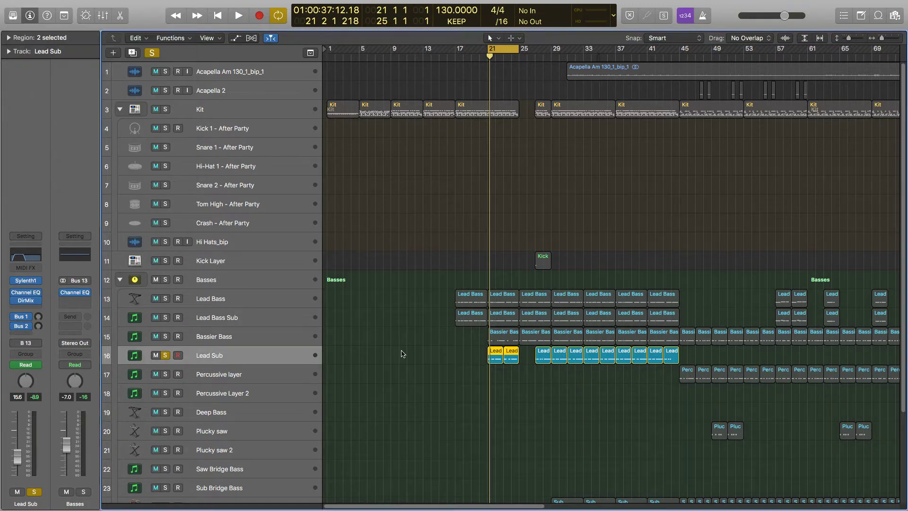
# - Clear the Lead Sub solo and lower its volume to -16.8 dB while the full mix loops
pyautogui.press('space')
pyautogui.click(165, 356)
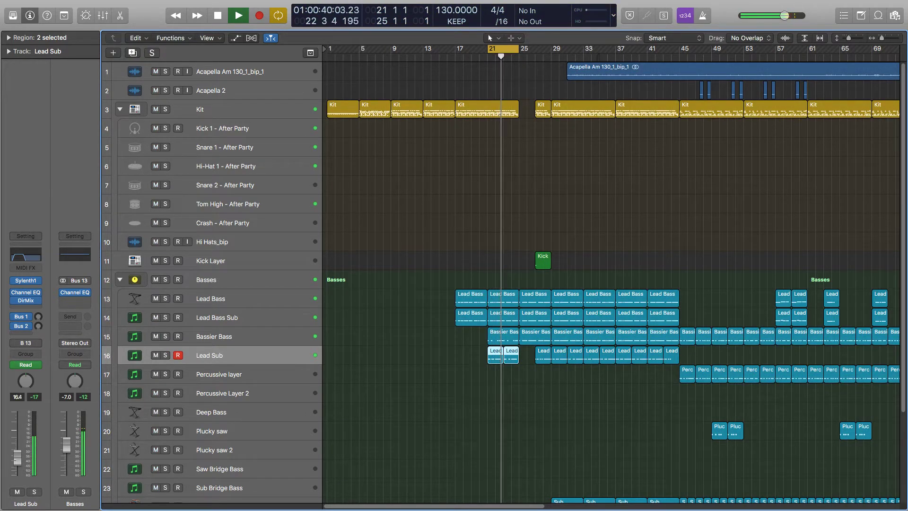
pyautogui.press('space')
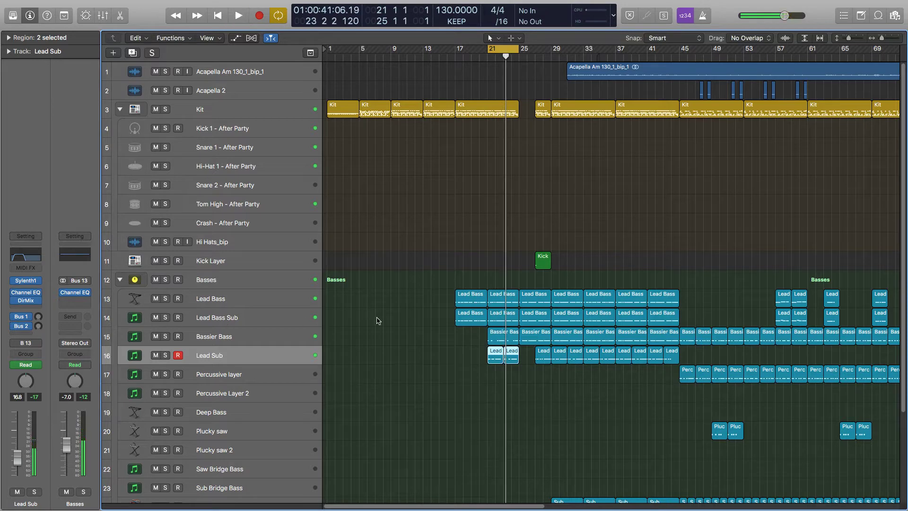
# - Lower the Lead Bass Sub volume to -15.4 dB against the full looped mix
pyautogui.click(236, 320)
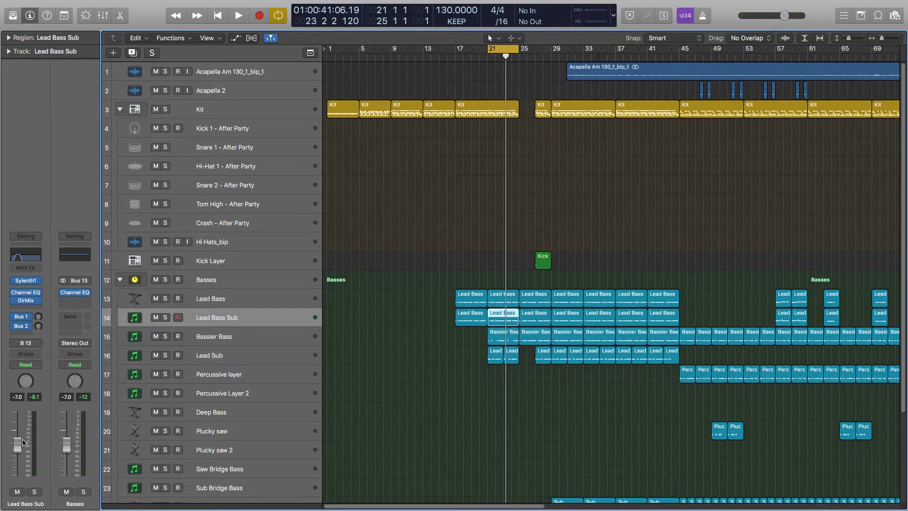
pyautogui.press('space')
pyautogui.moveTo(22, 443); pyautogui.dragTo(22, 452)
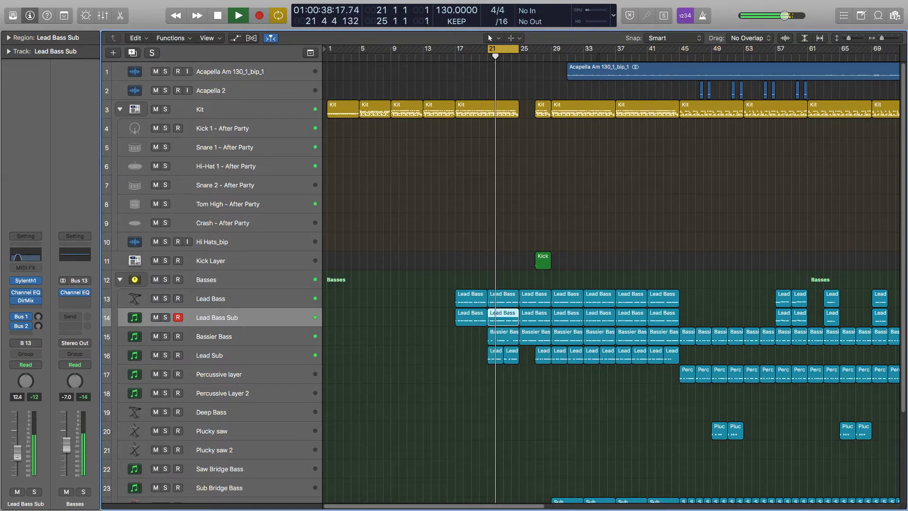
# - Lower the Lead Sub volume to -24.0 dB, and compare the mix with Lead Sub and Lead Bass Sub each briefly muted
pyautogui.click(206, 359)
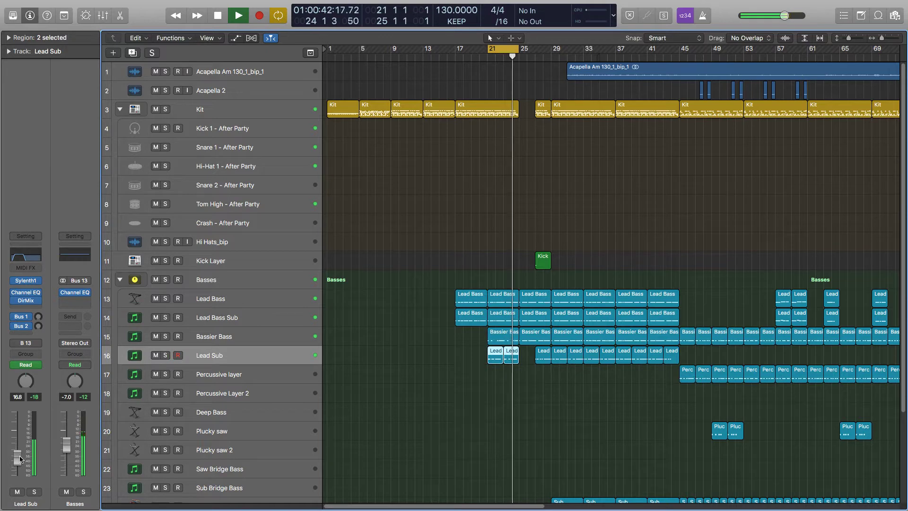
pyautogui.moveTo(21, 459); pyautogui.dragTo(18, 467)
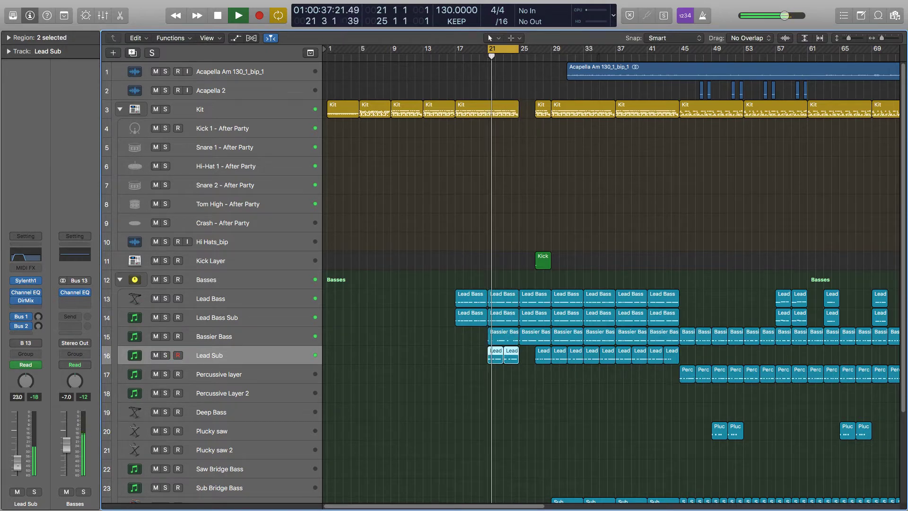
pyautogui.click(155, 355)
pyautogui.click(155, 356)
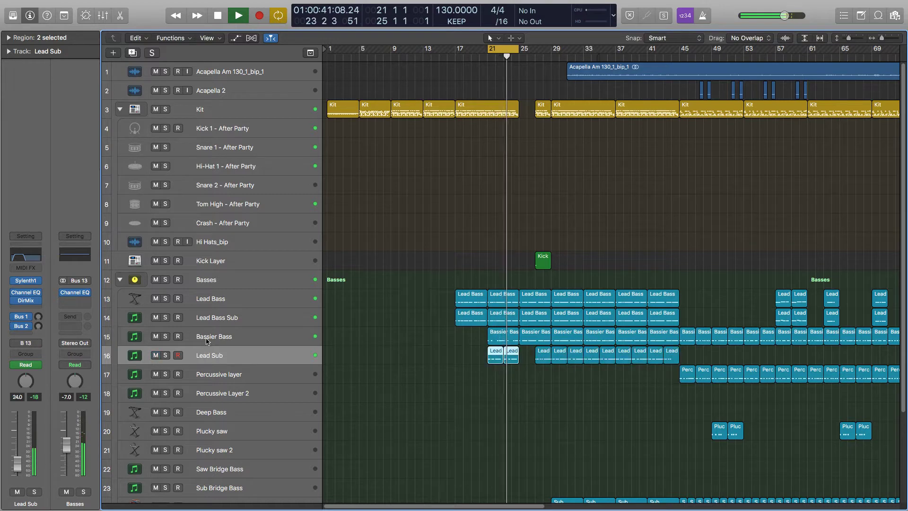
pyautogui.click(155, 318)
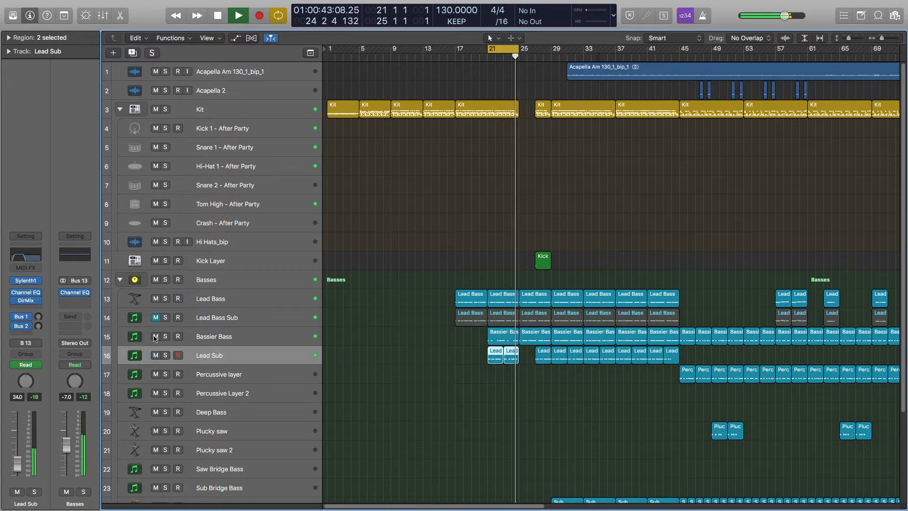
pyautogui.click(155, 318)
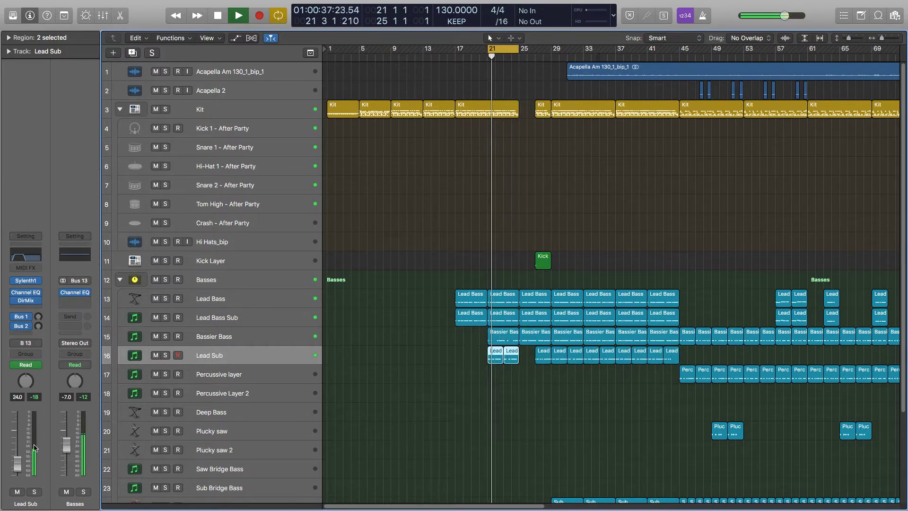
# - Turn off the loop and play the full arrangement from about bar 22 with Lead Bass Sub selected
pyautogui.click(238, 319)
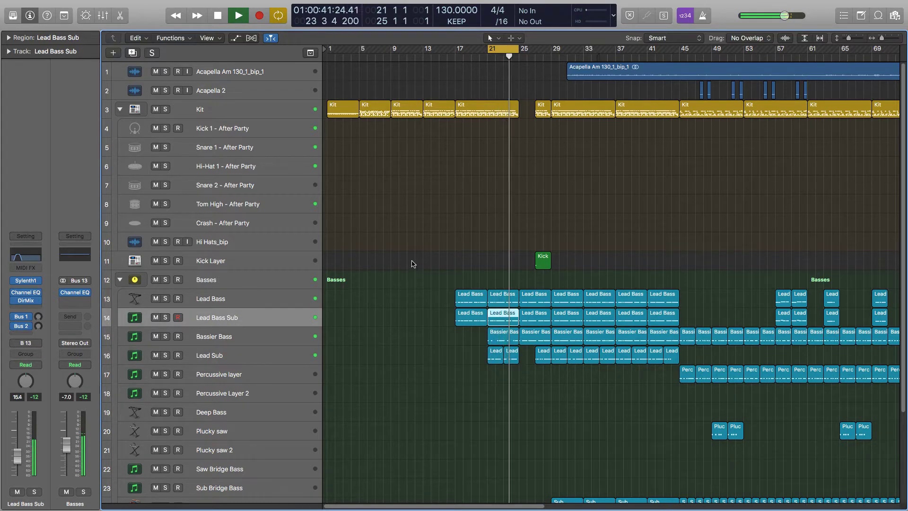
pyautogui.moveTo(514, 58); pyautogui.dragTo(498, 59)
pyautogui.press('space')
pyautogui.click(593, 173)
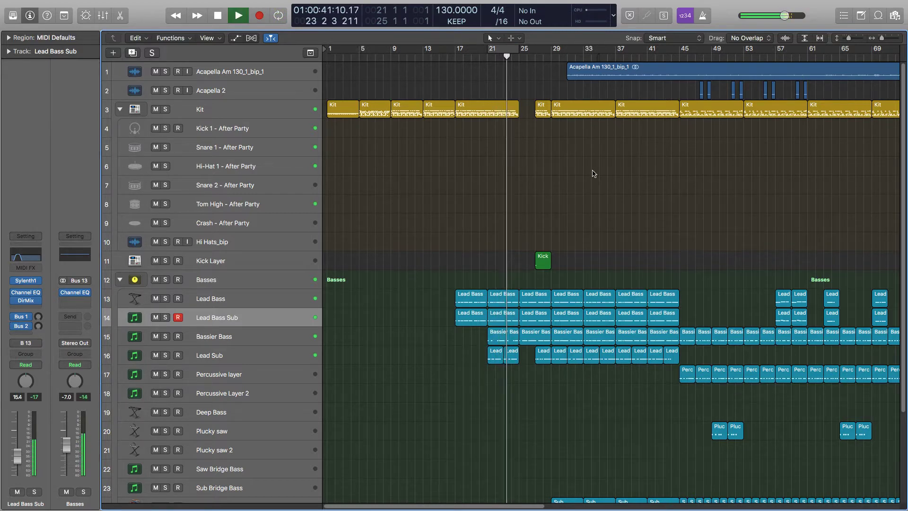
# - Play the arrangement on to about bar 33 with the Sub track selected and the Chords and Pads stack expanded
pyautogui.scroll(-1, 677, 210)
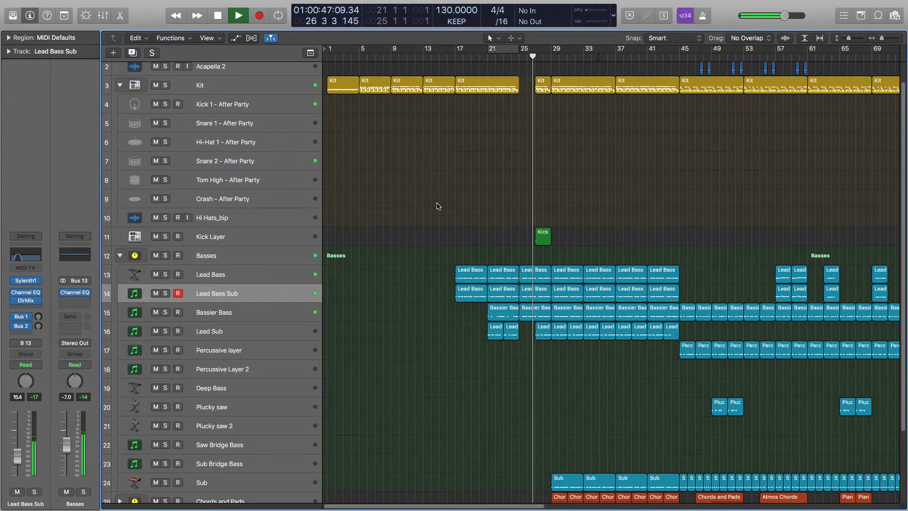
pyautogui.scroll(1, 431, 232)
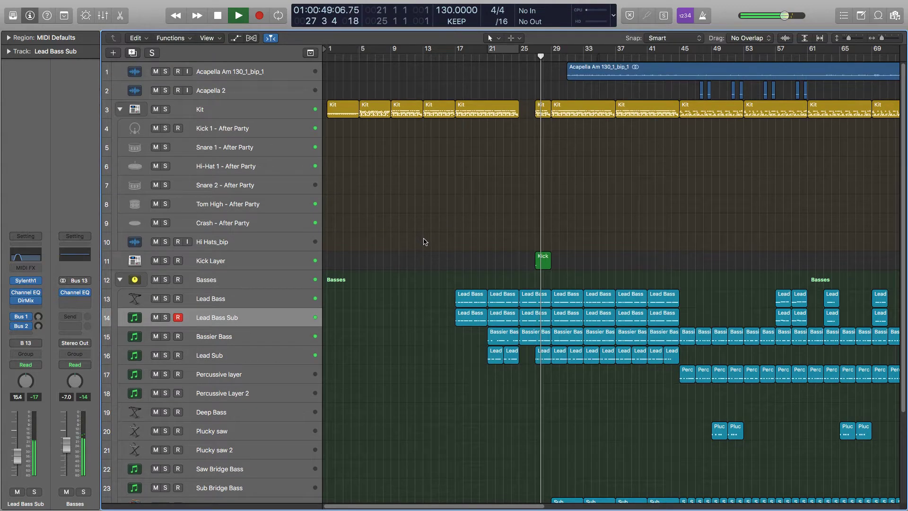
pyautogui.scroll(-5, 417, 254)
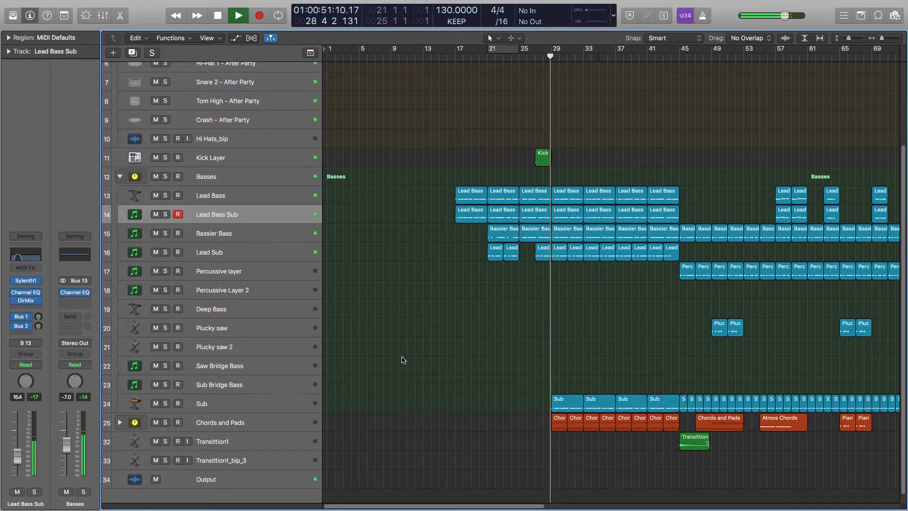
pyautogui.click(223, 401)
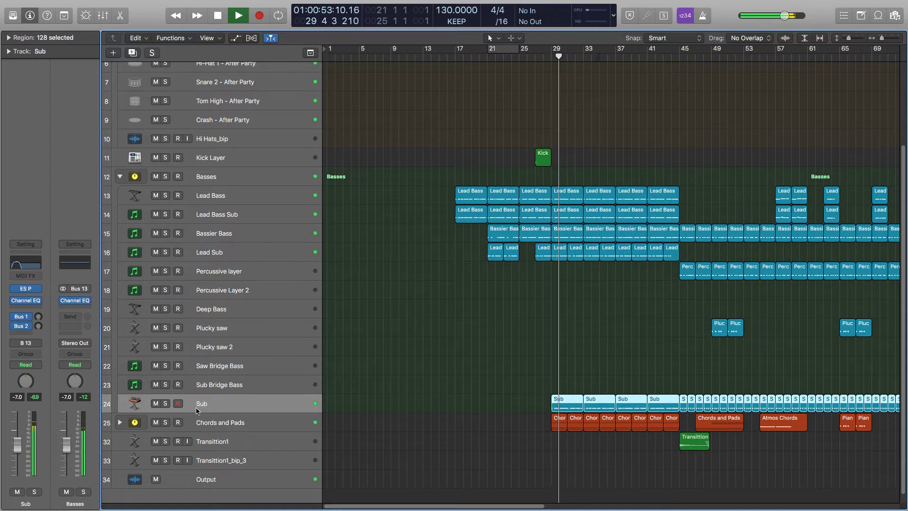
pyautogui.click(119, 422)
pyautogui.scroll(-5, 481, 376)
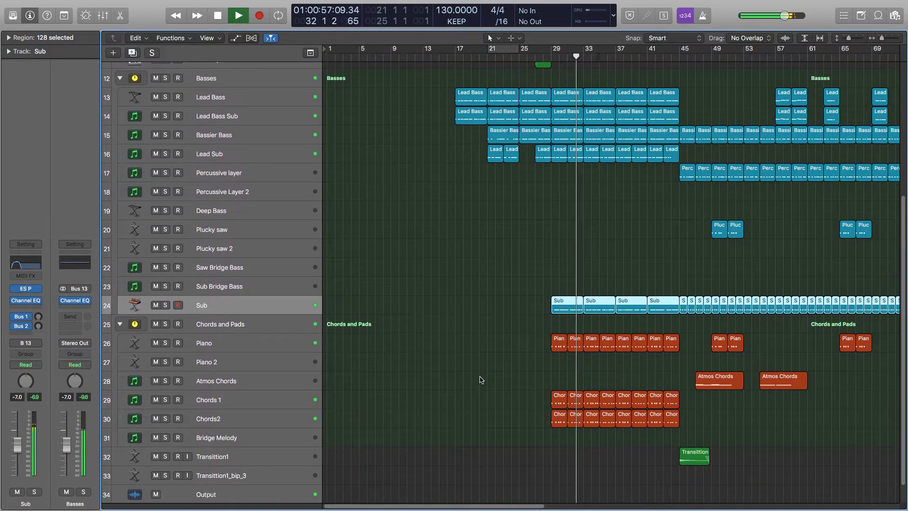
pyautogui.press('space')
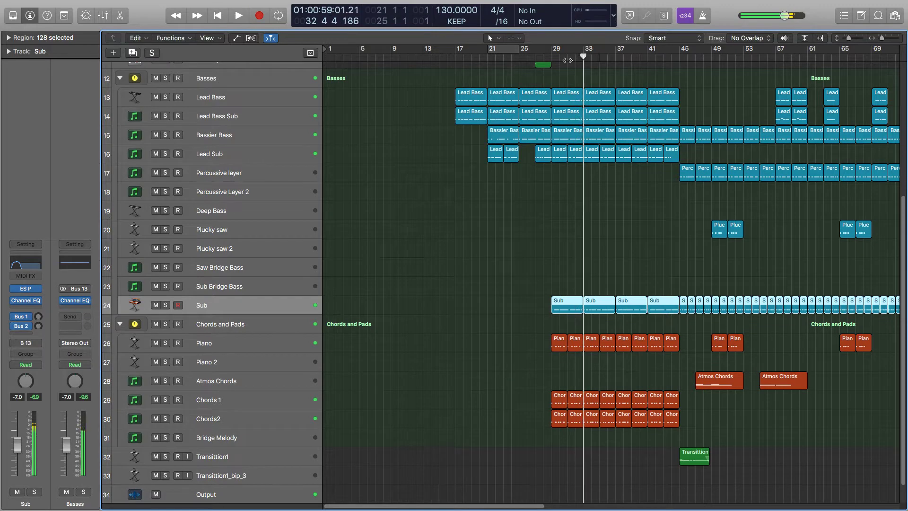
# - Set the loop to bars 29 through 33 and play it with the Sub track soloed
pyautogui.moveTo(555, 52); pyautogui.dragTo(585, 52)
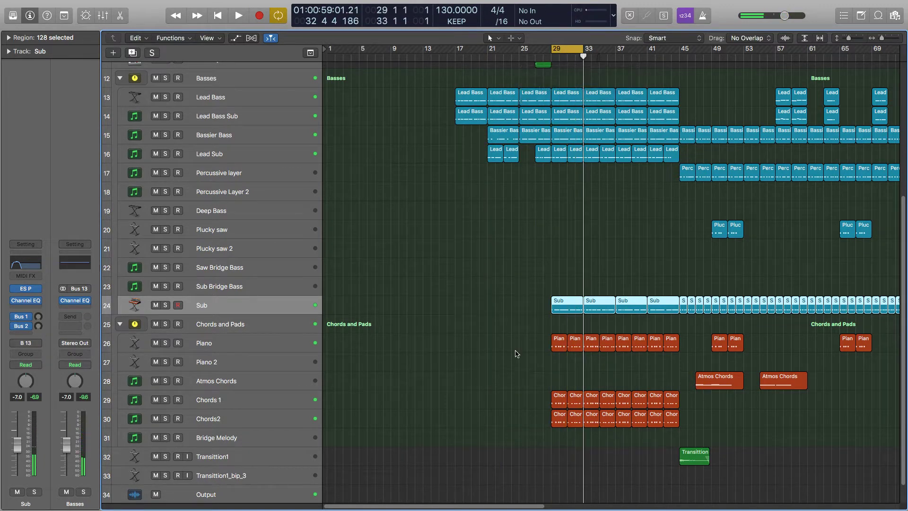
pyautogui.click(494, 273)
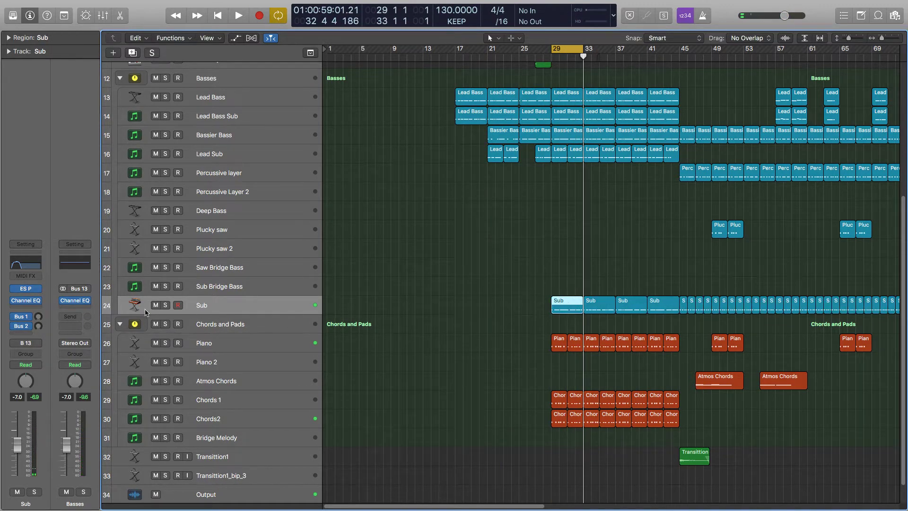
pyautogui.click(166, 306)
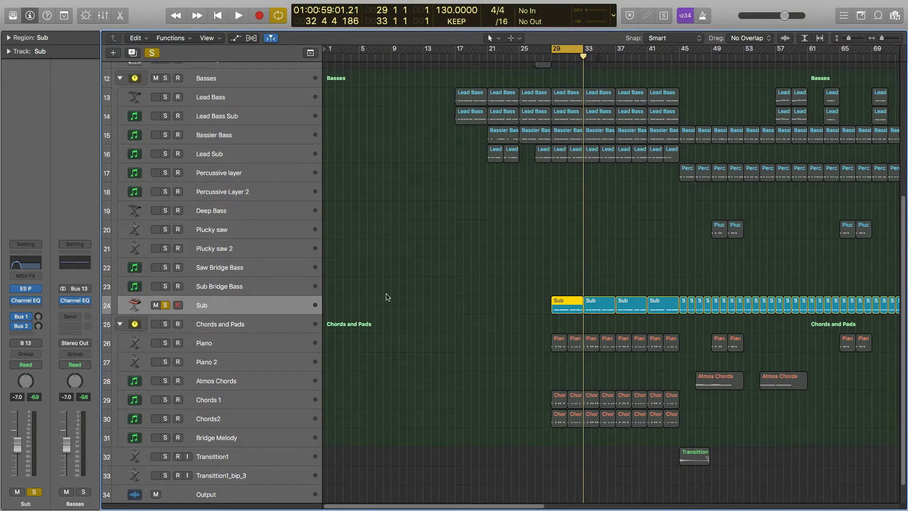
pyautogui.press('space')
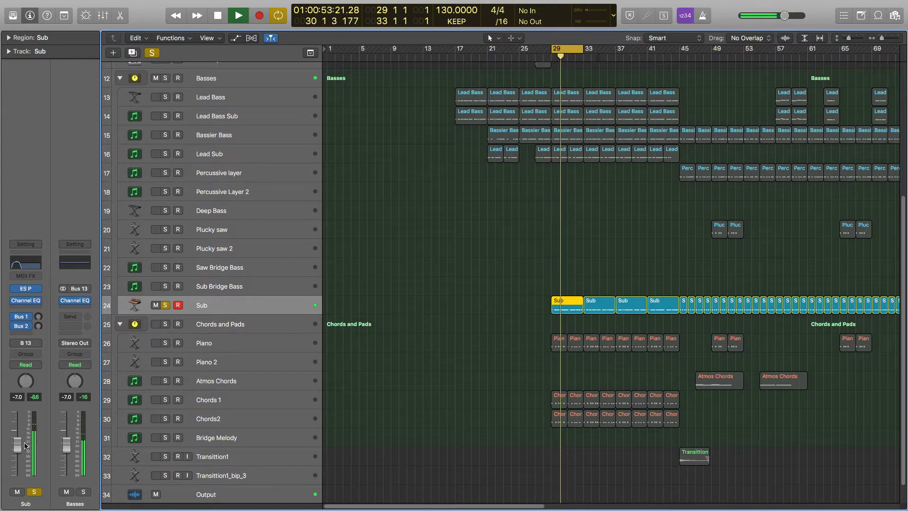
# - Lower the soloed Sub track's volume to -15.6 dB during the loop and stop playback
pyautogui.moveTo(17, 448); pyautogui.dragTo(17, 457)
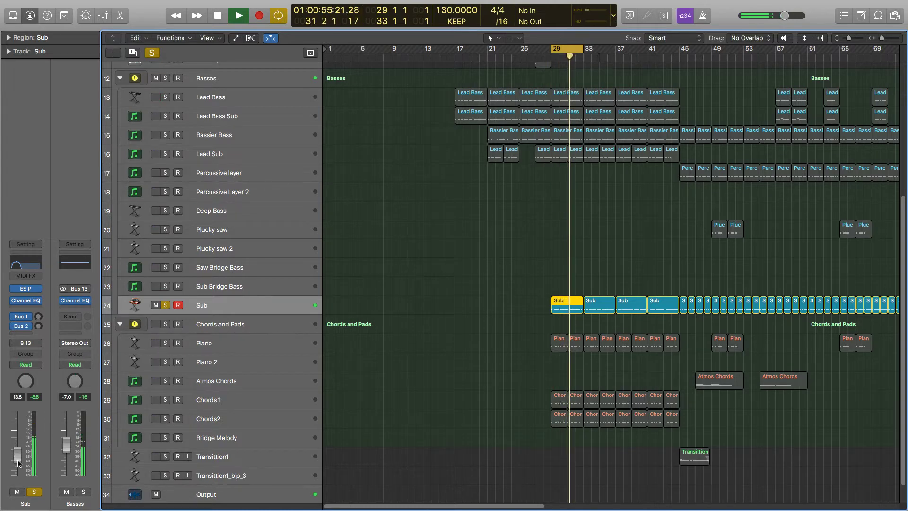
pyautogui.click(446, 341)
pyautogui.scroll(1, 446, 341)
pyautogui.press('space')
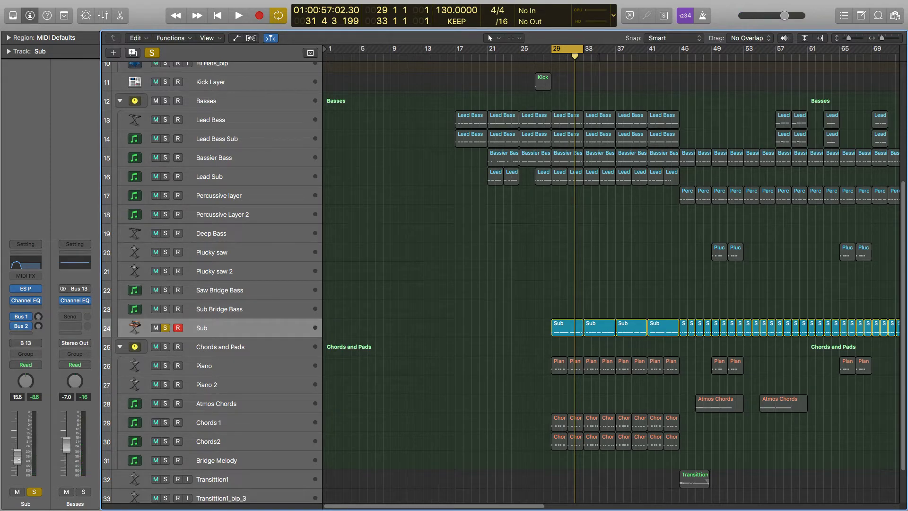
# - Solo Lead Sub and Lead Bass Sub alongside Sub, and lower Sub to -16.8 dB while looping the three together
pyautogui.click(166, 176)
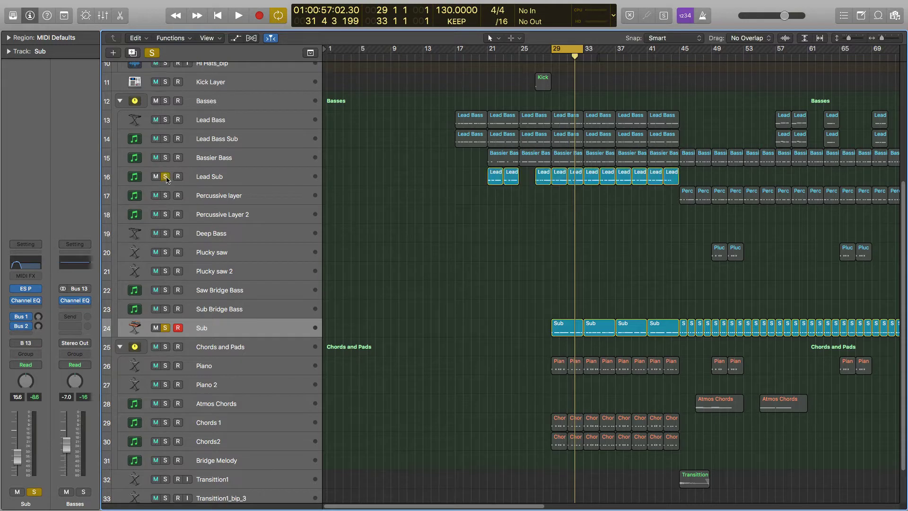
pyautogui.click(162, 139)
pyautogui.click(221, 144)
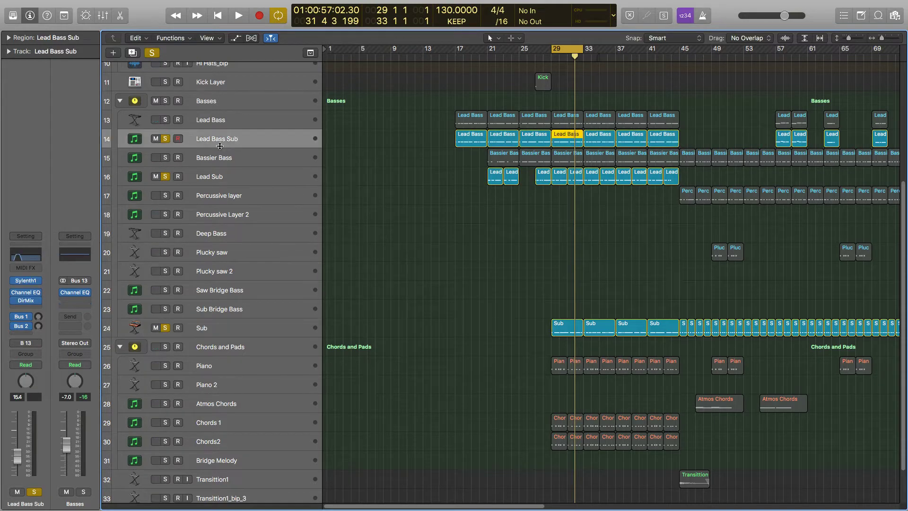
pyautogui.click(233, 175)
pyautogui.click(237, 326)
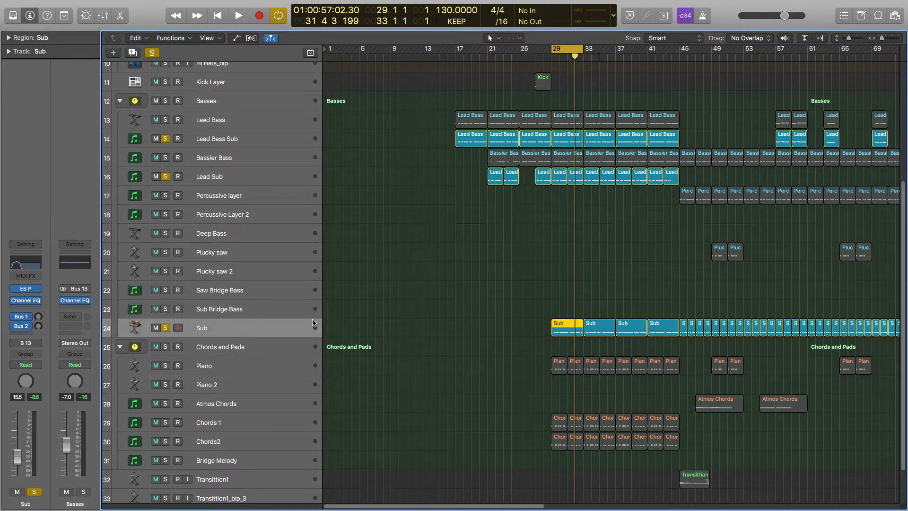
pyautogui.click(425, 279)
pyautogui.press('space')
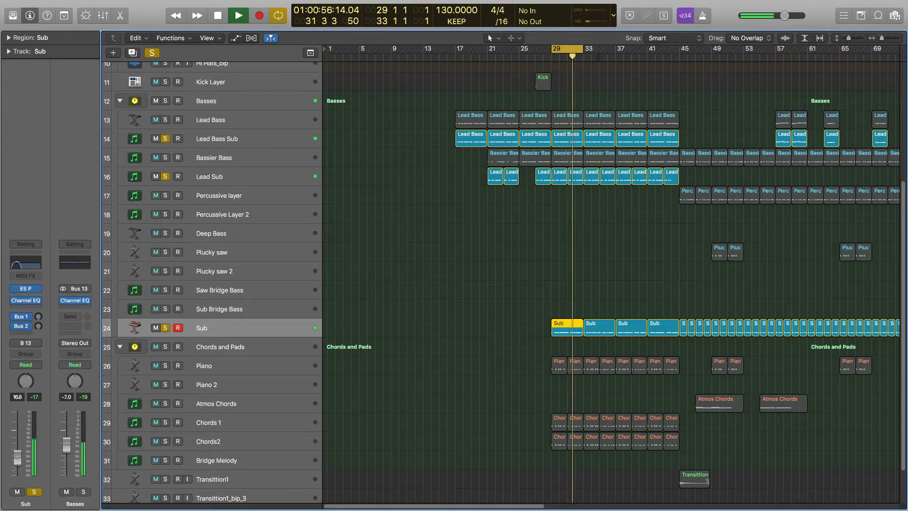
# - Raise the Sub volume to -14.4 dB and clear the solos on Lead Bass Sub, Lead Sub and Sub
pyautogui.click(146, 180)
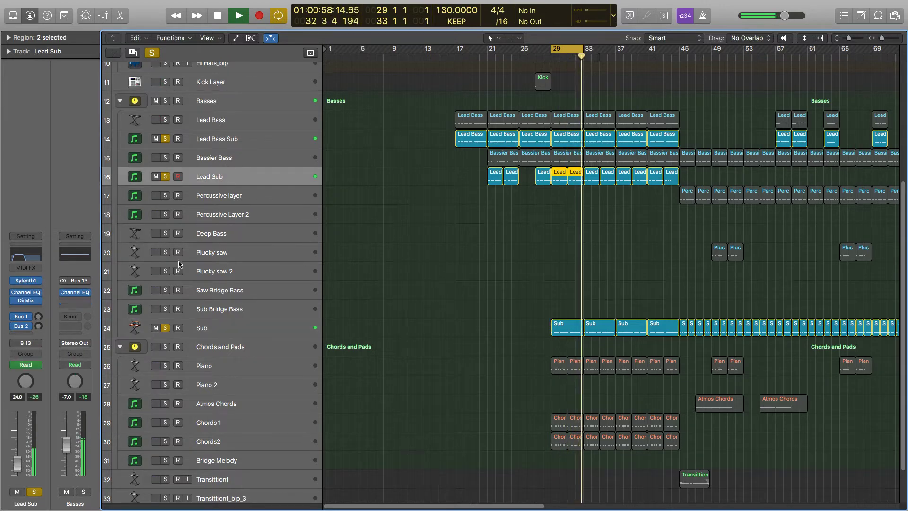
pyautogui.click(165, 139)
pyautogui.click(165, 176)
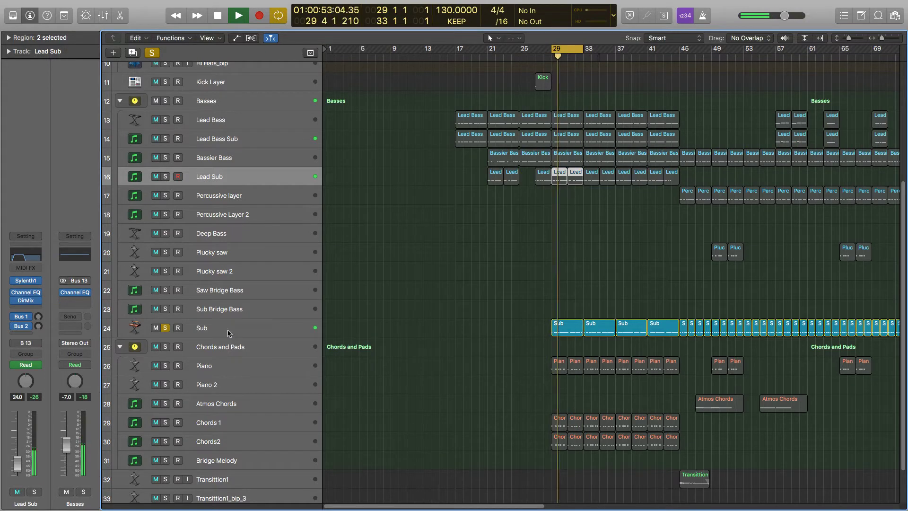
pyautogui.click(147, 328)
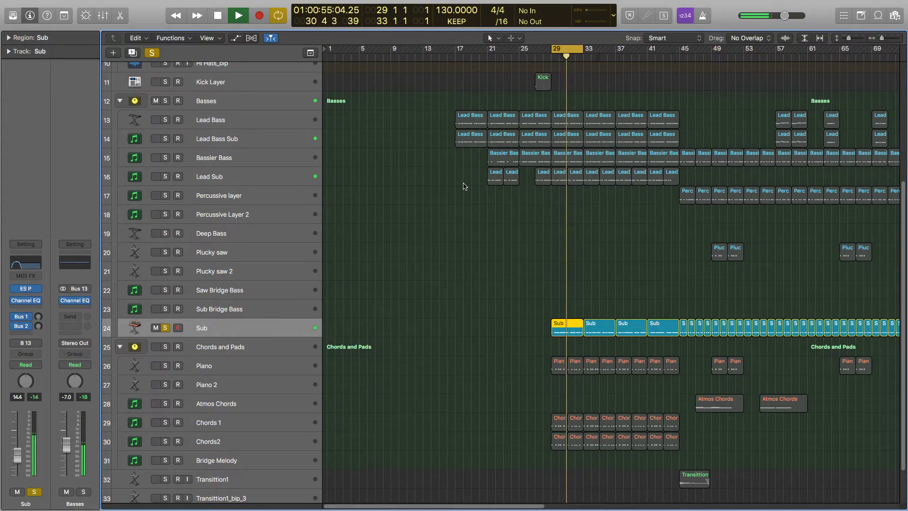
pyautogui.press('s')
# - Mute the Acapella Am 130_1_bip_1 track and set the Sub volume to -14.0 dB against the looped full mix
pyautogui.scroll(10, 467, 192)
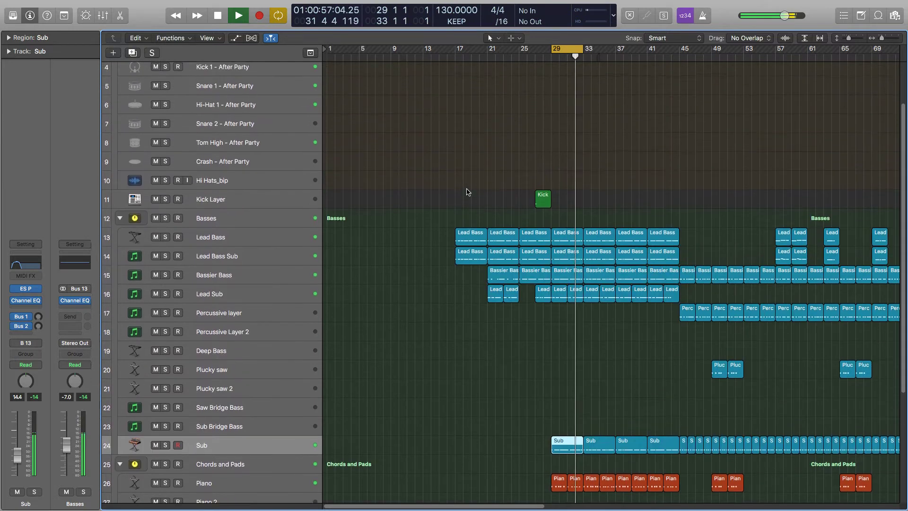
pyautogui.press('space')
pyautogui.click(155, 72)
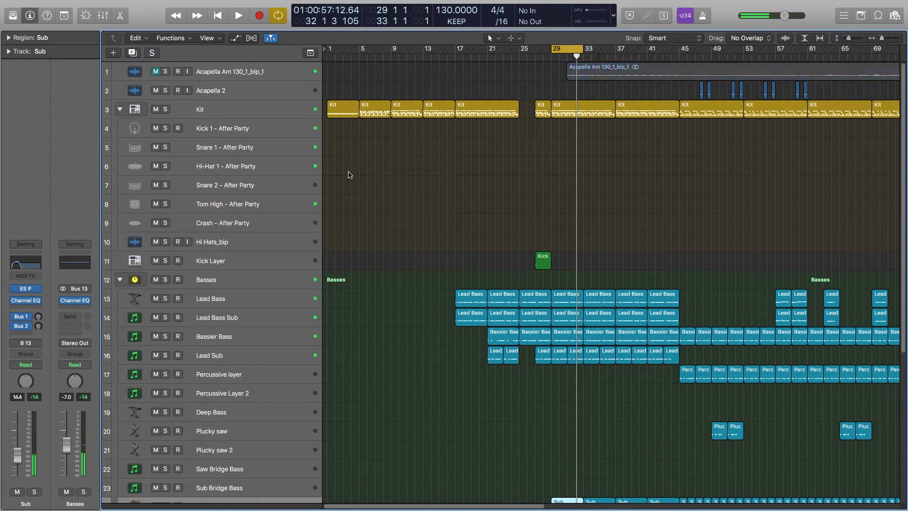
pyautogui.scroll(-8, 408, 188)
pyautogui.press('space')
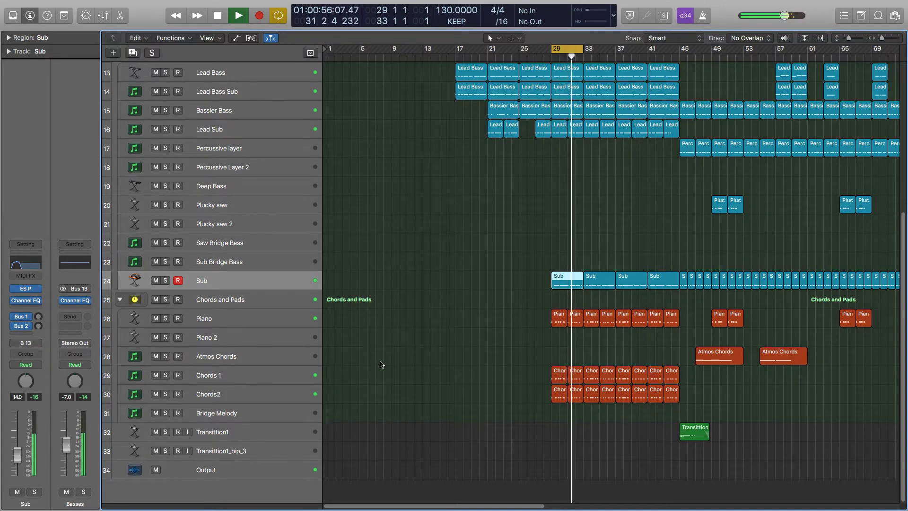
# - Check the Lead Sub channel while the full mix loops, and stop playback
pyautogui.scroll(4, 380, 365)
pyautogui.click(224, 237)
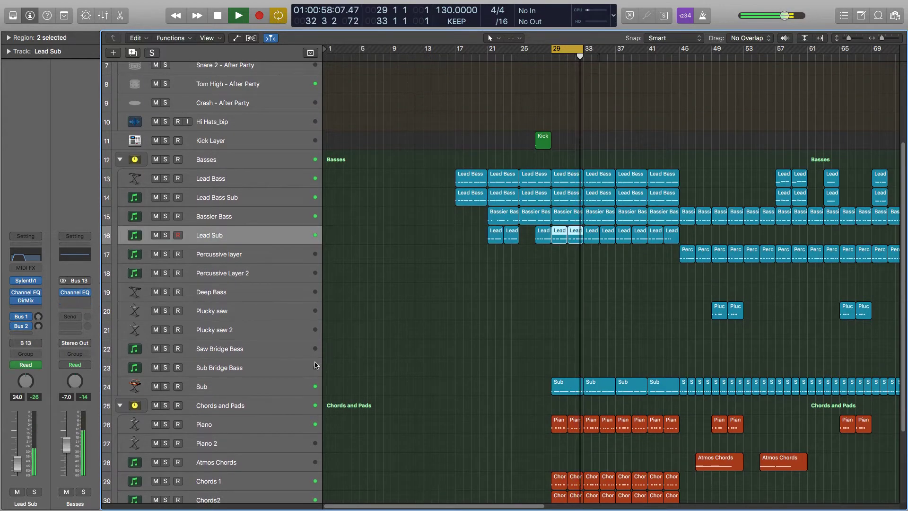
pyautogui.scroll(-3, 328, 381)
pyautogui.press('space')
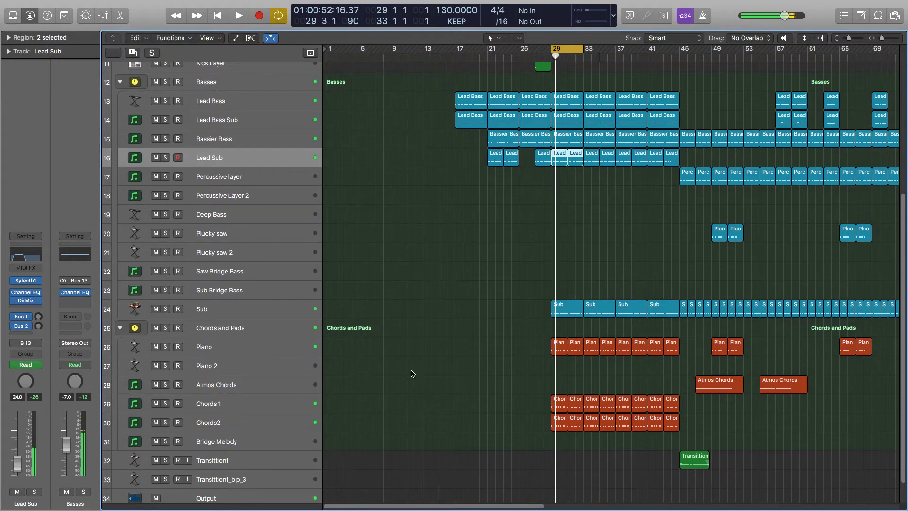
# - Solo the Piano track and listen to it over the loop from bar 29
pyautogui.click(258, 346)
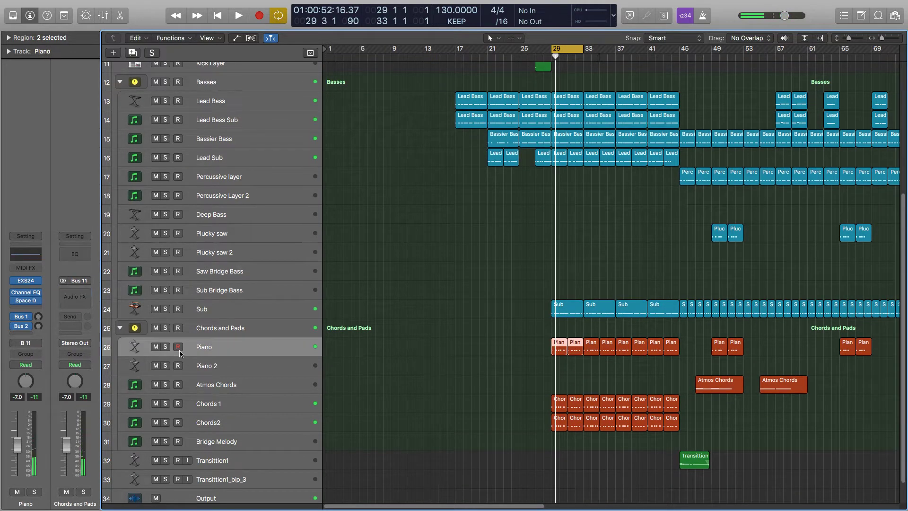
pyautogui.press('s')
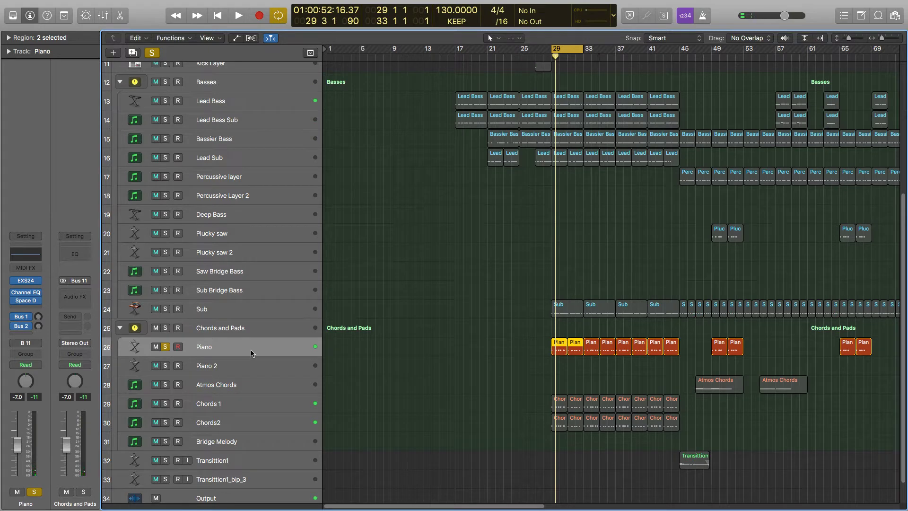
pyautogui.press('space')
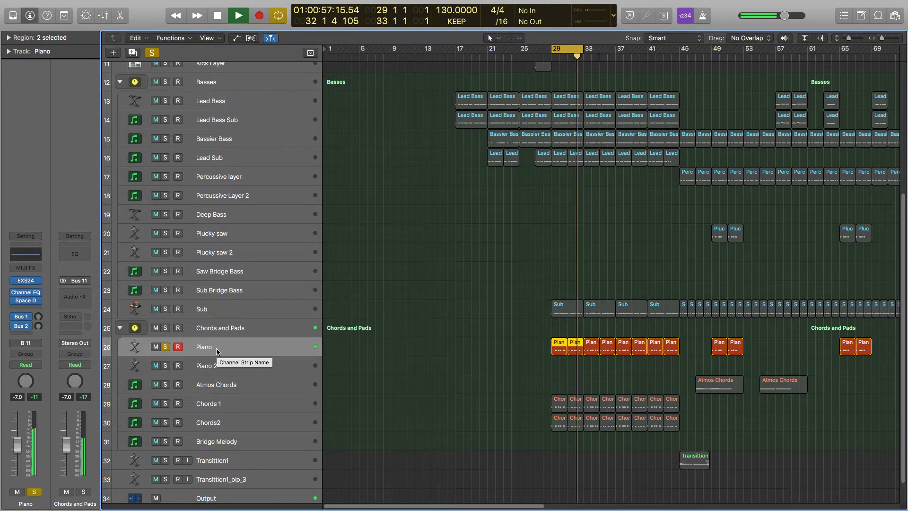
pyautogui.press('space')
# - Review the Space Designer reverb settings on the Piano track and close the plug-in
pyautogui.moveTo(27, 305)
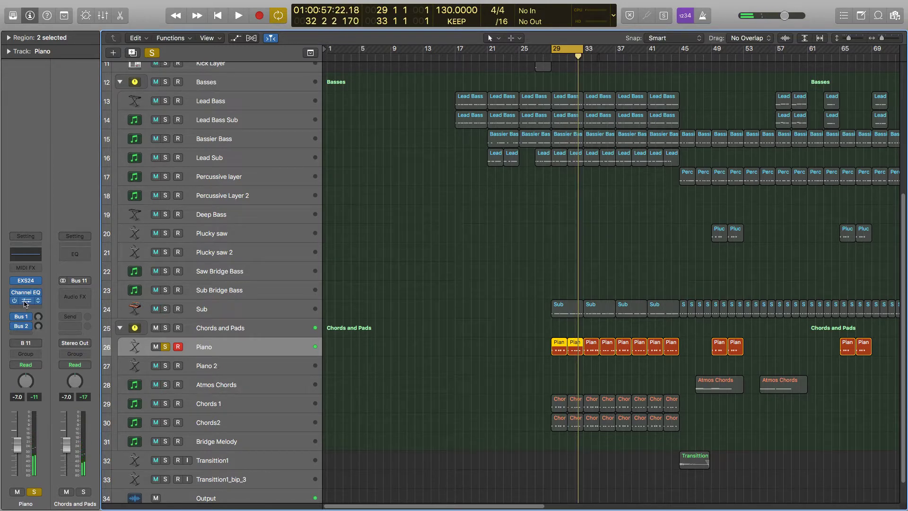
pyautogui.click(25, 304)
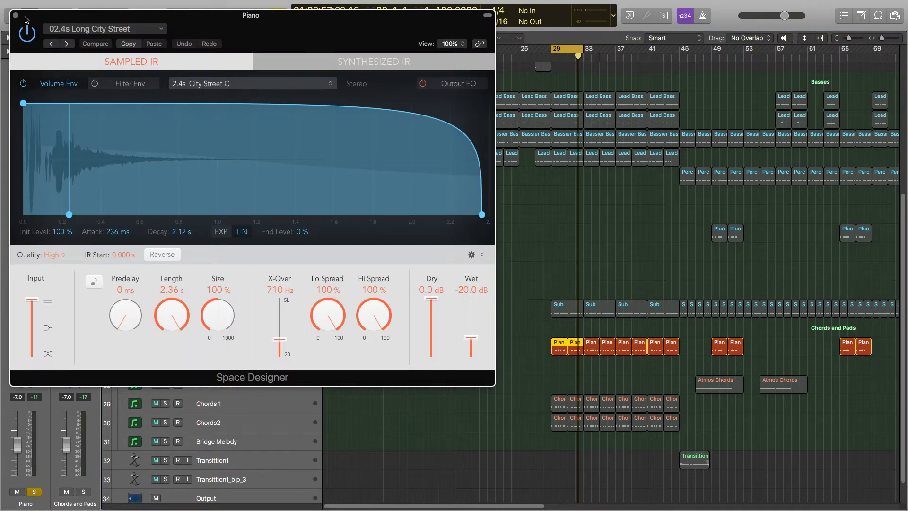
pyautogui.click(16, 16)
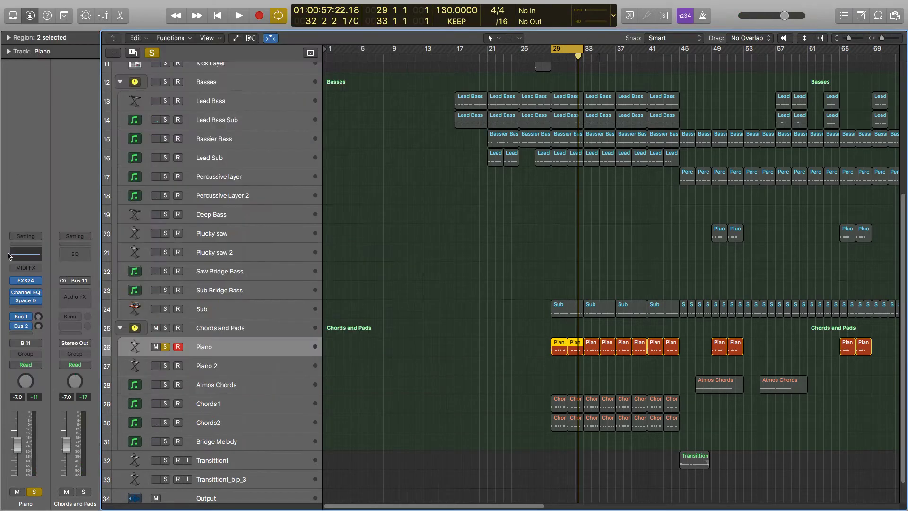
# - Enable a low cut at 120 Hz with a 48 dB/Oct slope in the Piano track's Channel EQ while it loops
pyautogui.click(26, 254)
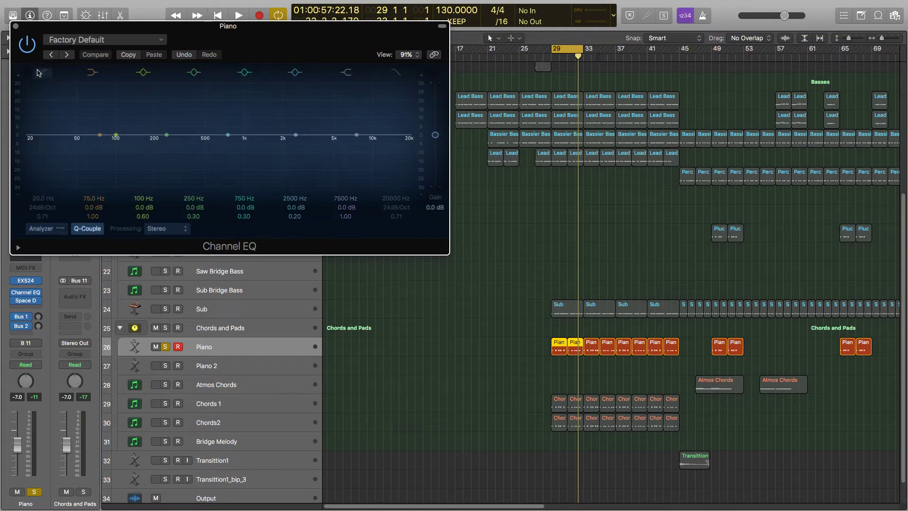
pyautogui.keyDown('alt'); pyautogui.click(43, 216); pyautogui.keyUp('alt')
pyautogui.moveTo(43, 208); pyautogui.dragTo(43, 196)
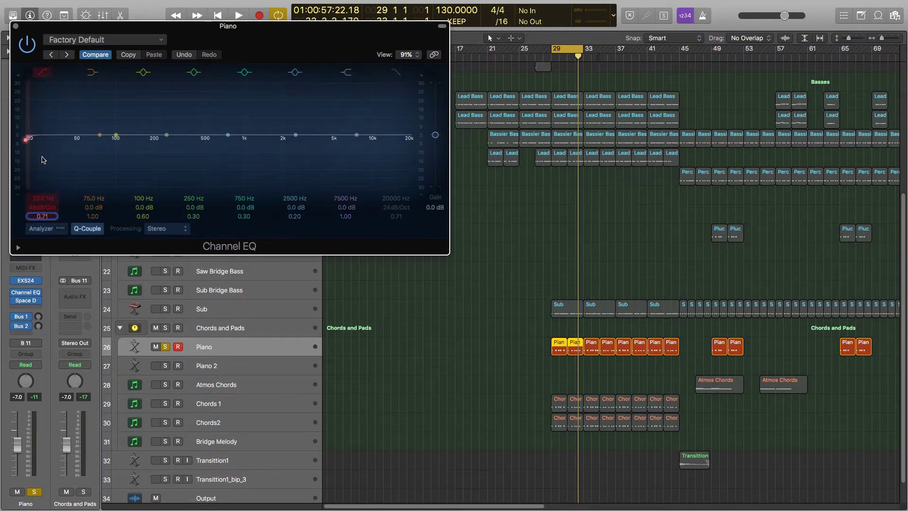
pyautogui.press('space')
pyautogui.moveTo(42, 160); pyautogui.dragTo(125, 160)
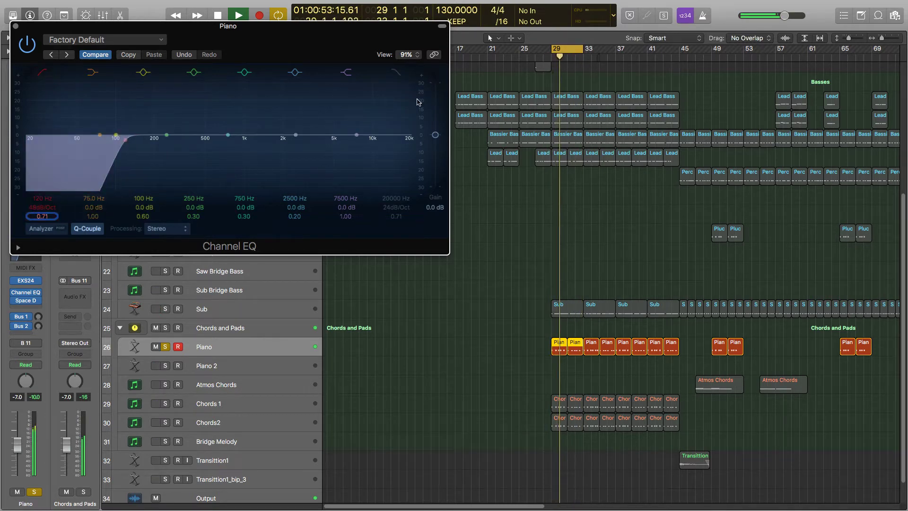
# - Add a high cut at 15800 Hz with a 48 dB/Oct slope to the Piano's Channel EQ and stop playback
pyautogui.click(398, 73)
pyautogui.moveTo(397, 209); pyautogui.dragTo(396, 207)
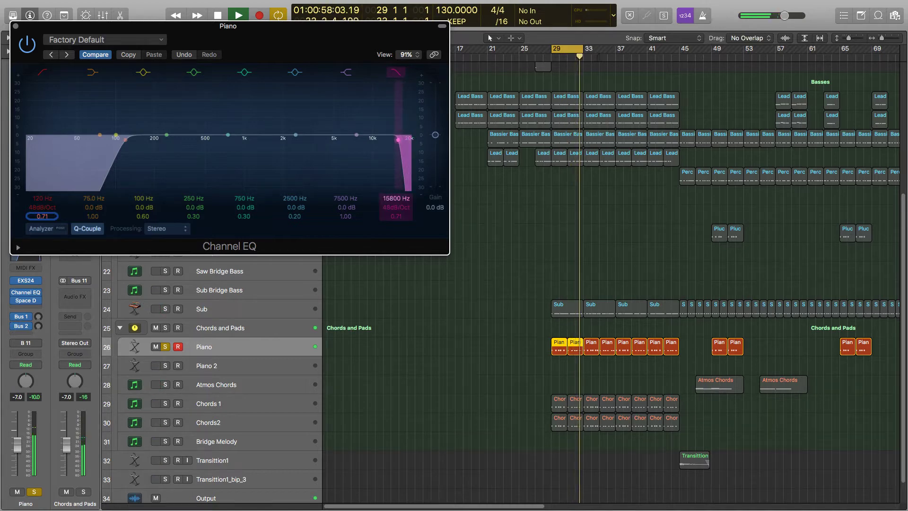
pyautogui.press('space')
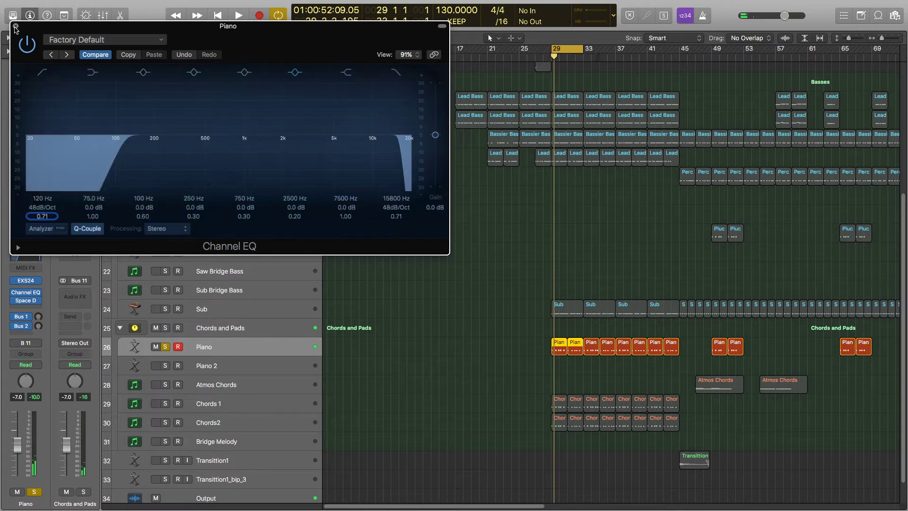
# - Close the Piano's Channel EQ and listen to the soloed track over the loop from bar 29
pyautogui.click(16, 27)
pyautogui.press('space')
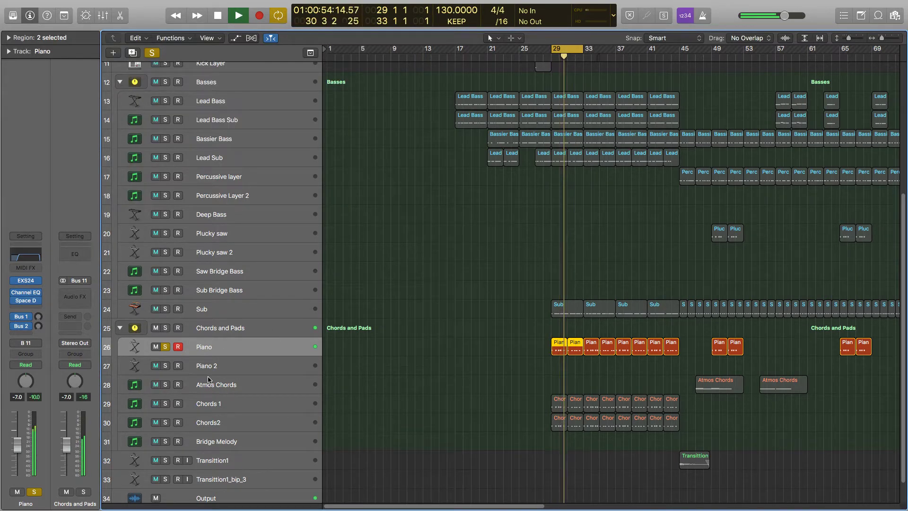
pyautogui.press('space')
# - Solo Chords 1 and Chords2 instead of Piano and play them over the loop from bar 29
pyautogui.click(165, 404)
pyautogui.click(164, 423)
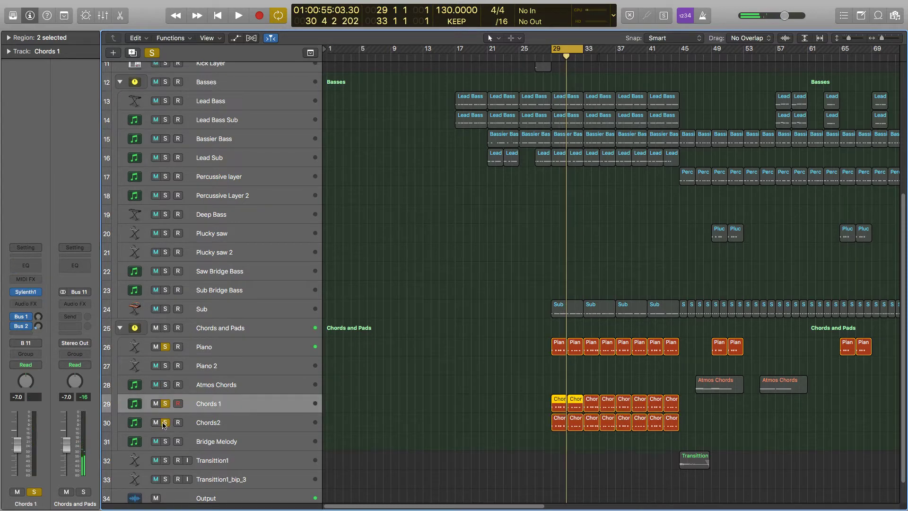
pyautogui.click(165, 348)
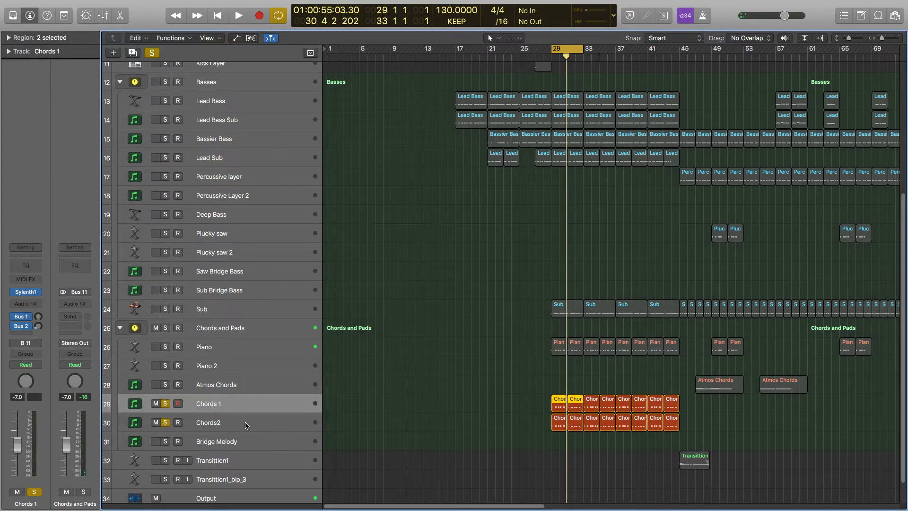
pyautogui.click(245, 423)
pyautogui.click(236, 407)
pyautogui.press('space')
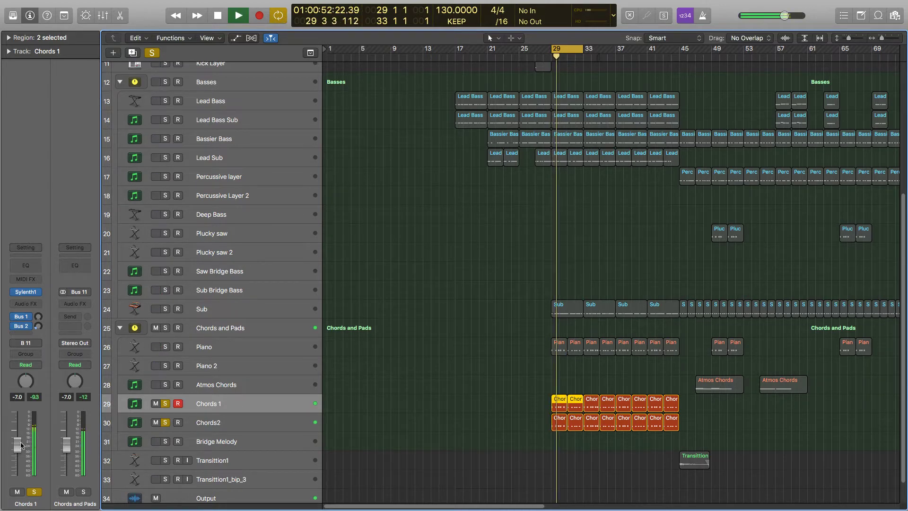
# - Alternate the solo between Chords2 and Chords 1 during the loop to compare the two layers, ending on Chords2
pyautogui.click(165, 404)
pyautogui.click(185, 424)
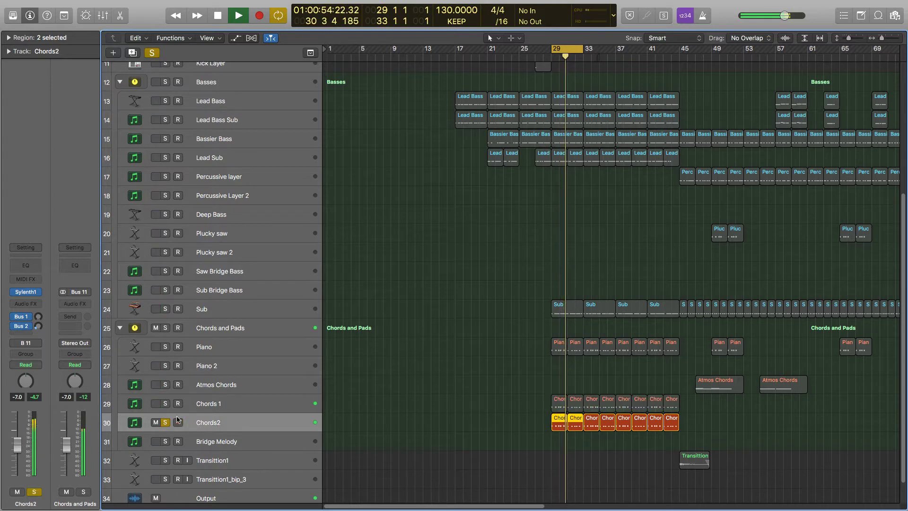
pyautogui.click(167, 422)
pyautogui.click(166, 403)
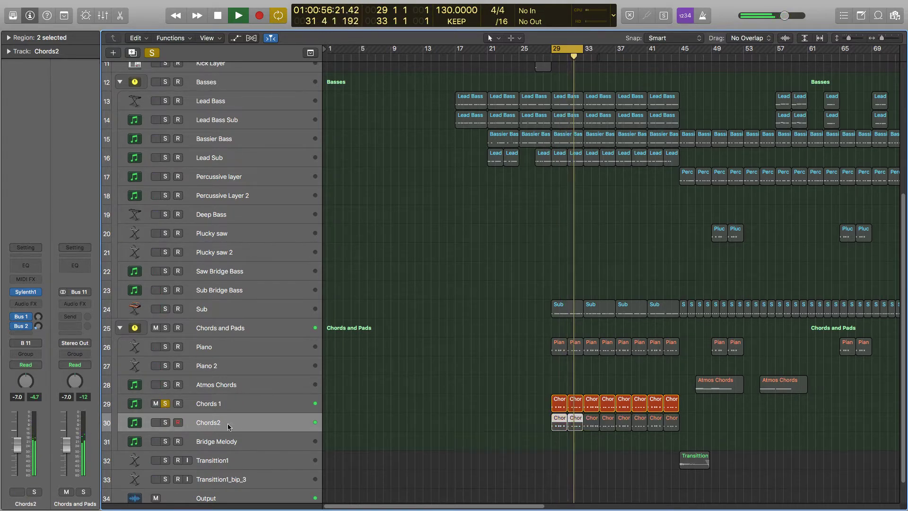
pyautogui.click(223, 403)
pyautogui.click(165, 422)
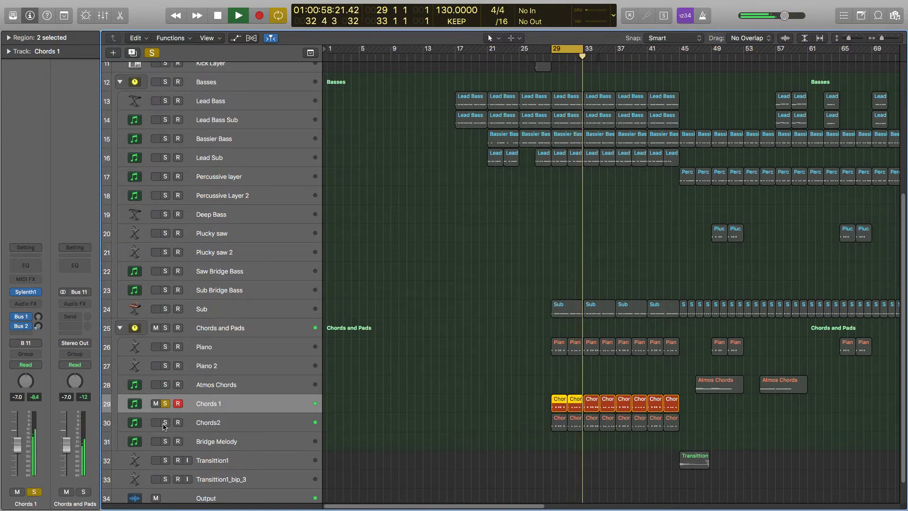
pyautogui.click(166, 405)
pyautogui.click(260, 421)
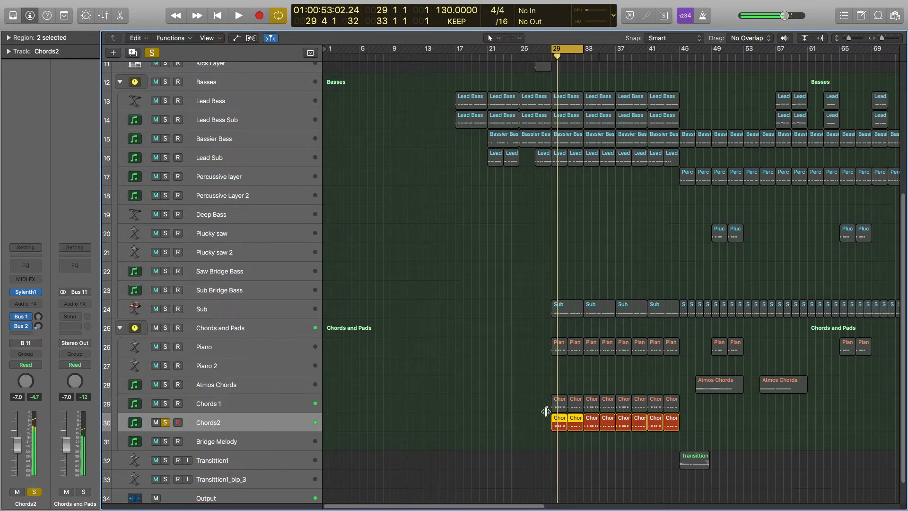
# - Examine the chord notes of the Chords2 region in the Piano Roll, close it and reselect the Chords2 track
pyautogui.press('p')
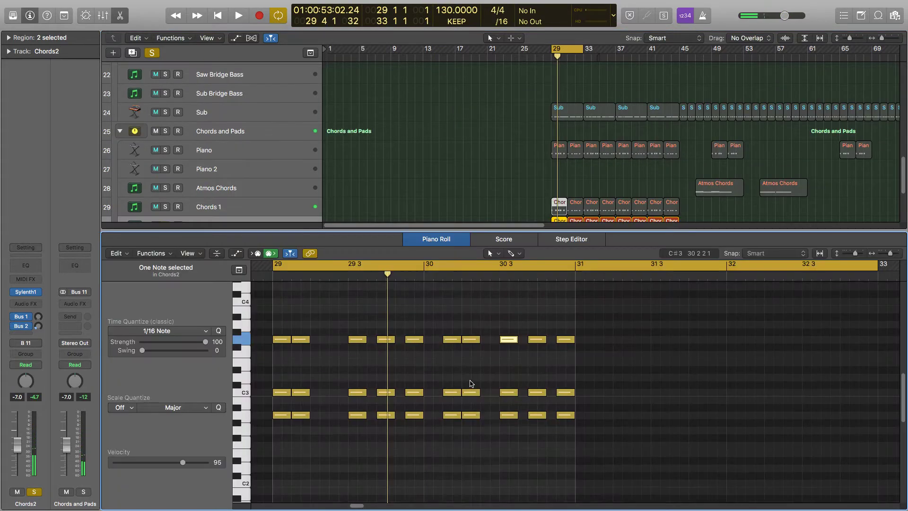
pyautogui.scroll(8, 471, 384)
pyautogui.scroll(-10, 471, 384)
pyautogui.press('p')
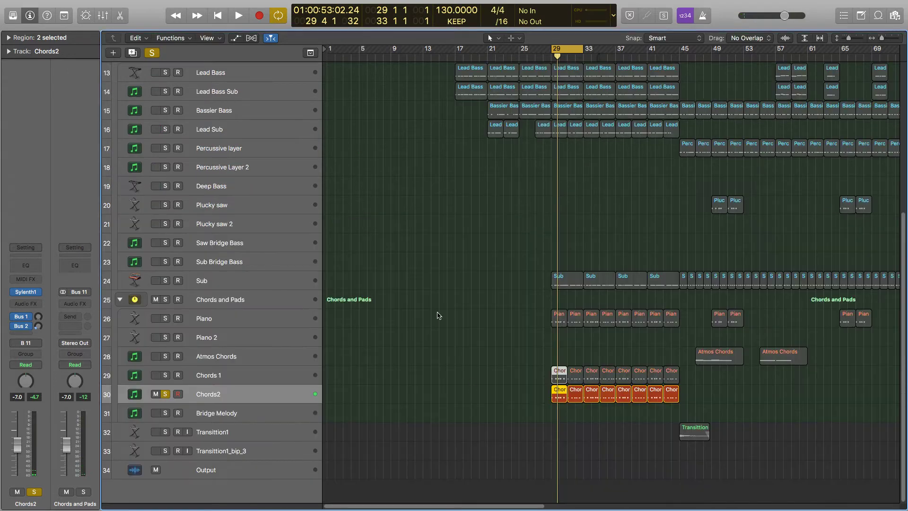
pyautogui.click(208, 381)
pyautogui.click(207, 388)
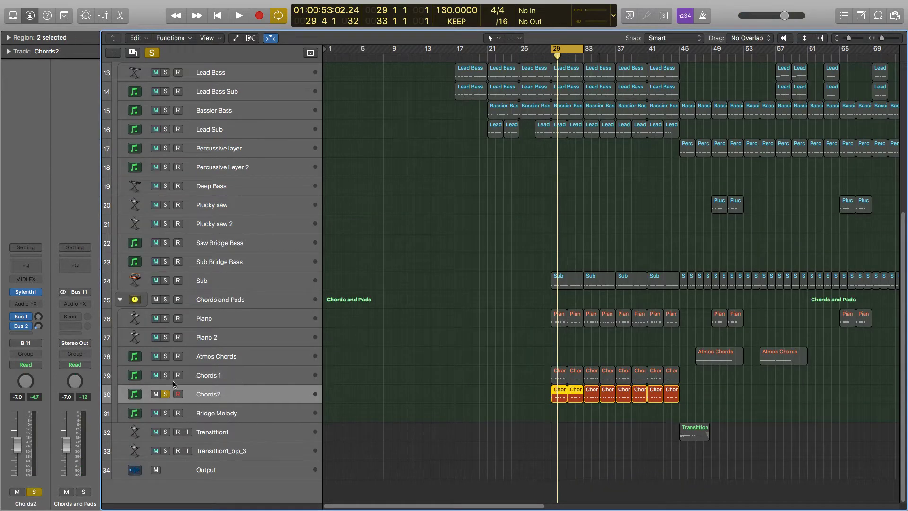
# - Solo Chords 1 in place of Chords2 and play it over the loop from bar 29
pyautogui.click(164, 376)
pyautogui.click(165, 392)
pyautogui.click(217, 374)
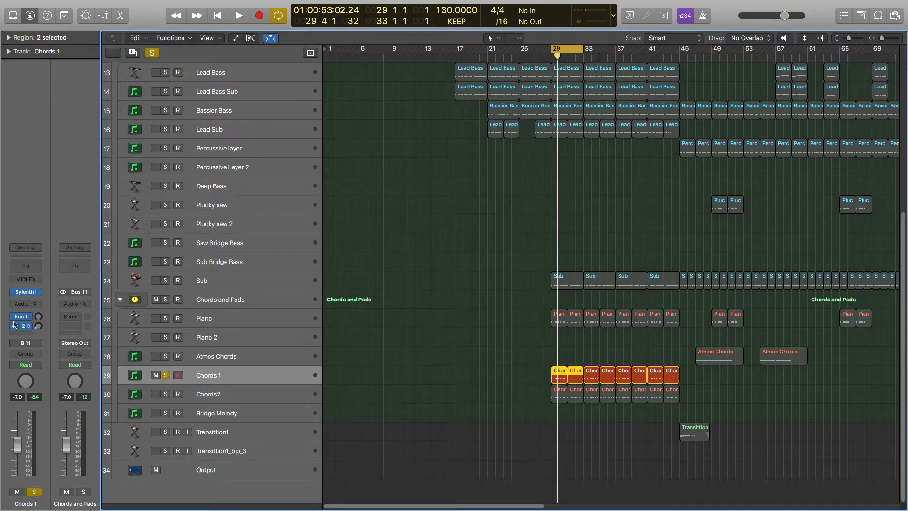
pyautogui.press('space')
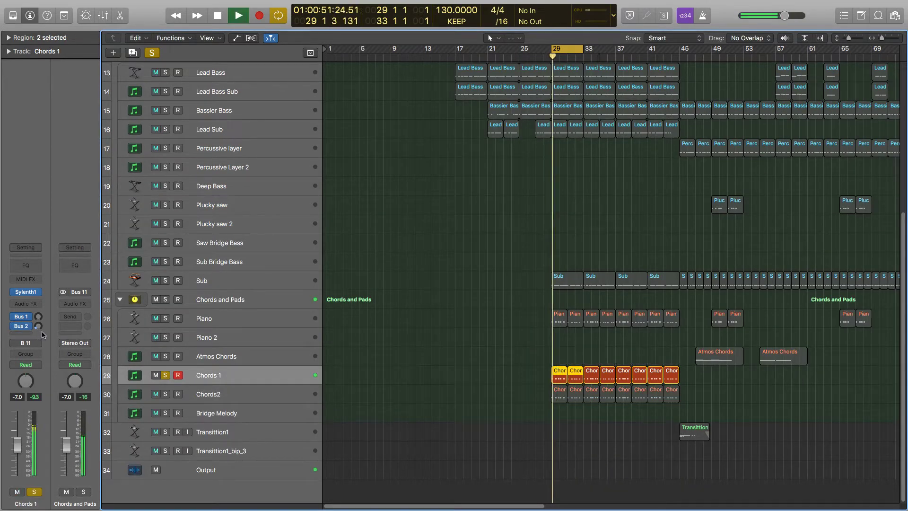
# - Add a Channel EQ to Chords 1 with a 104 Hz, 48 dB/Oct low cut and a high cut, and audition it
pyautogui.click(26, 265)
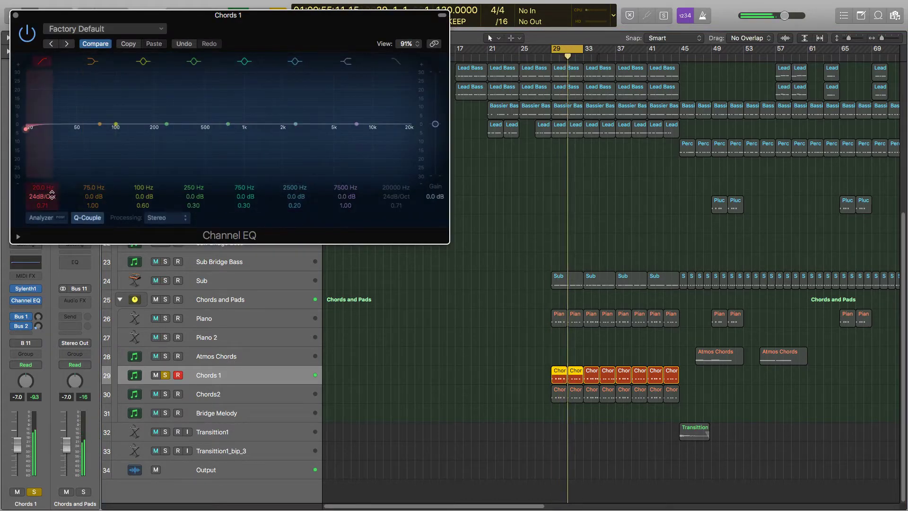
pyautogui.moveTo(52, 195); pyautogui.dragTo(42, 161)
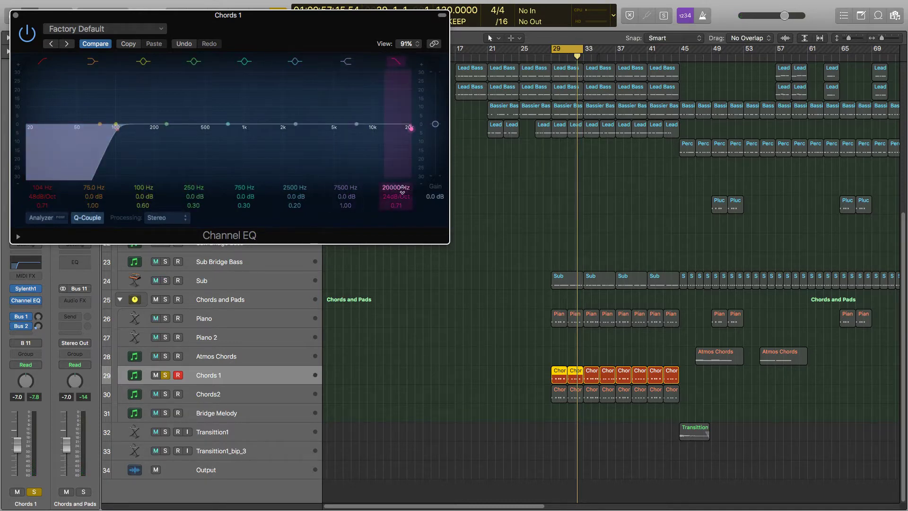
pyautogui.moveTo(399, 197); pyautogui.dragTo(399, 196)
pyautogui.press('space')
pyautogui.click(16, 15)
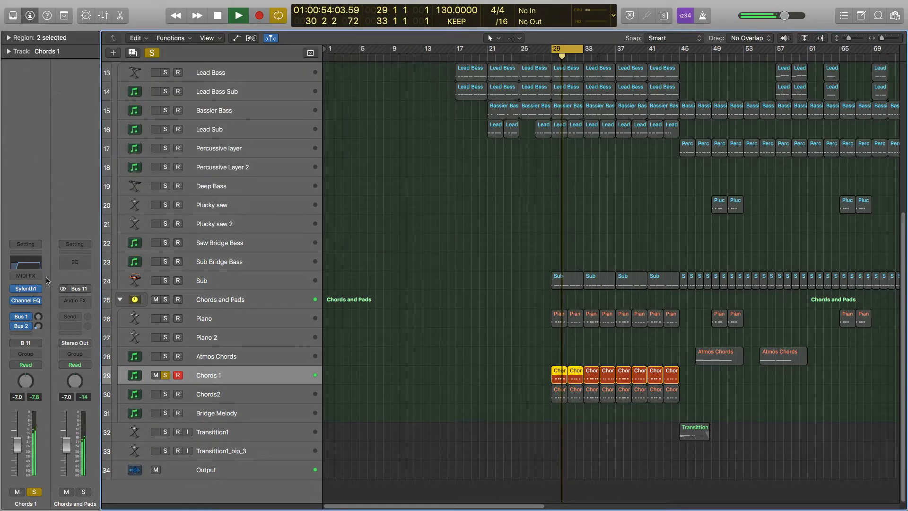
pyautogui.press('space')
# - Add a second stereo Channel EQ to Chords 1, boosting 1900 Hz by 2.0 dB (Q 0.48) and 940 Hz by 3.5 dB (Q 1.90)
pyautogui.click(37, 307)
pyautogui.moveTo(48, 328)
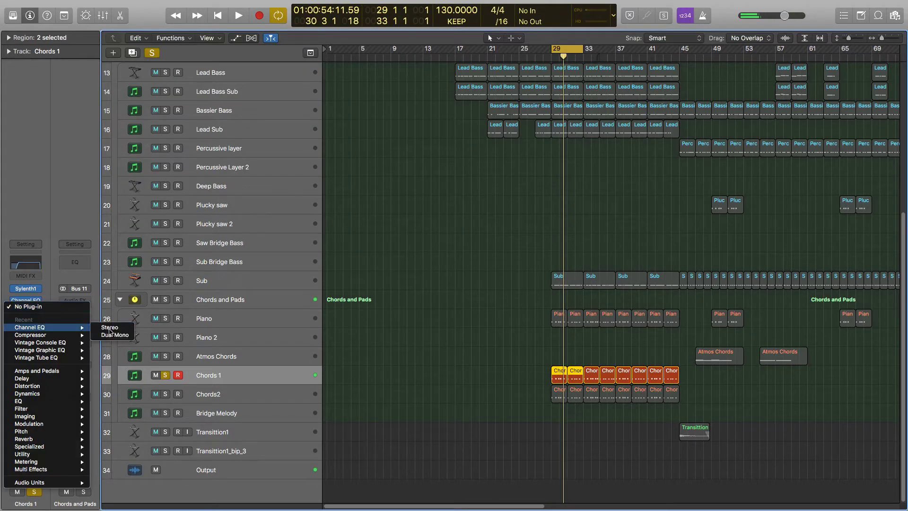
pyautogui.click(132, 328)
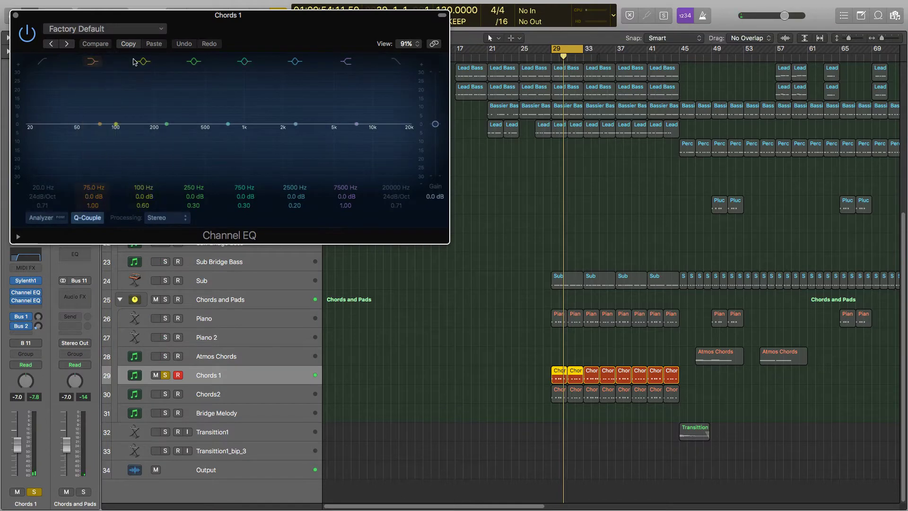
pyautogui.moveTo(239, 125); pyautogui.dragTo(280, 124)
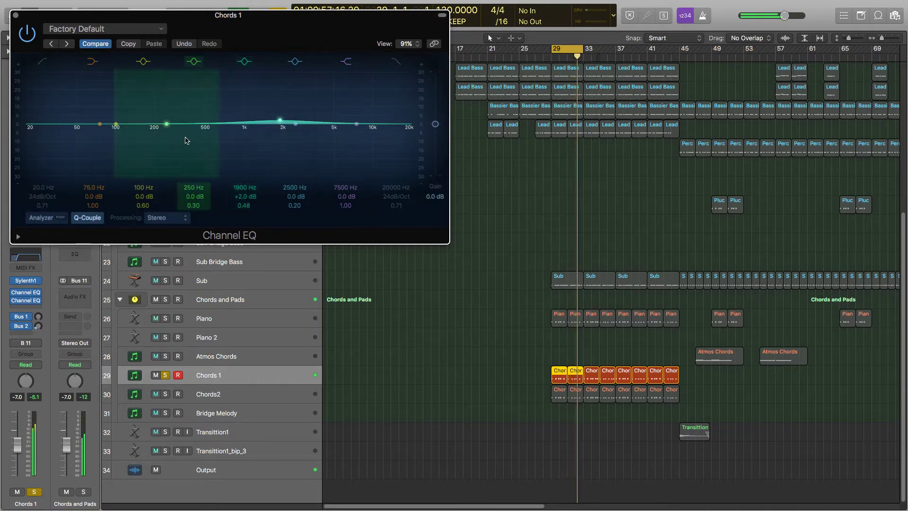
pyautogui.moveTo(171, 125); pyautogui.dragTo(230, 127)
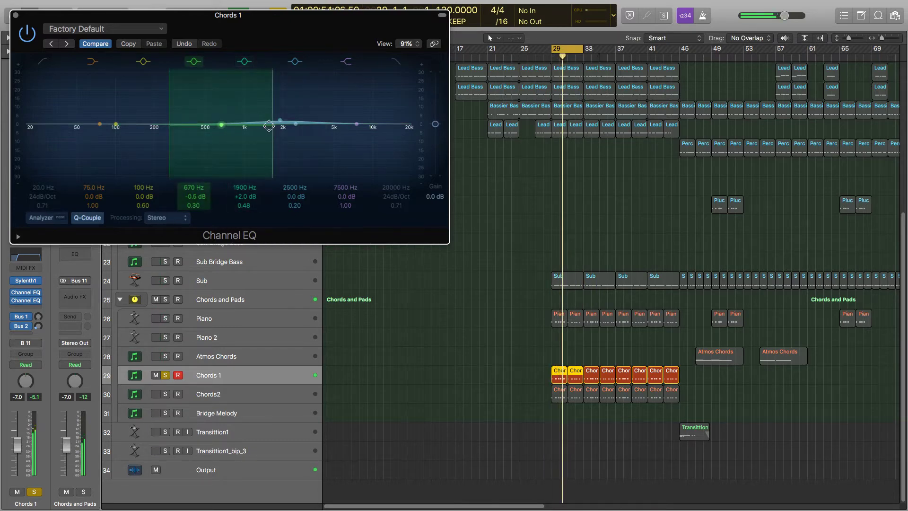
pyautogui.moveTo(268, 126); pyautogui.dragTo(240, 118)
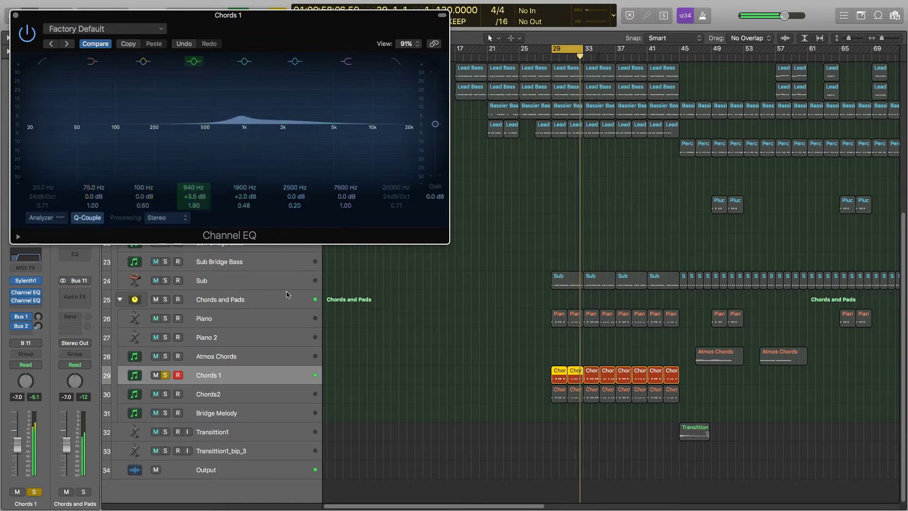
pyautogui.click(16, 16)
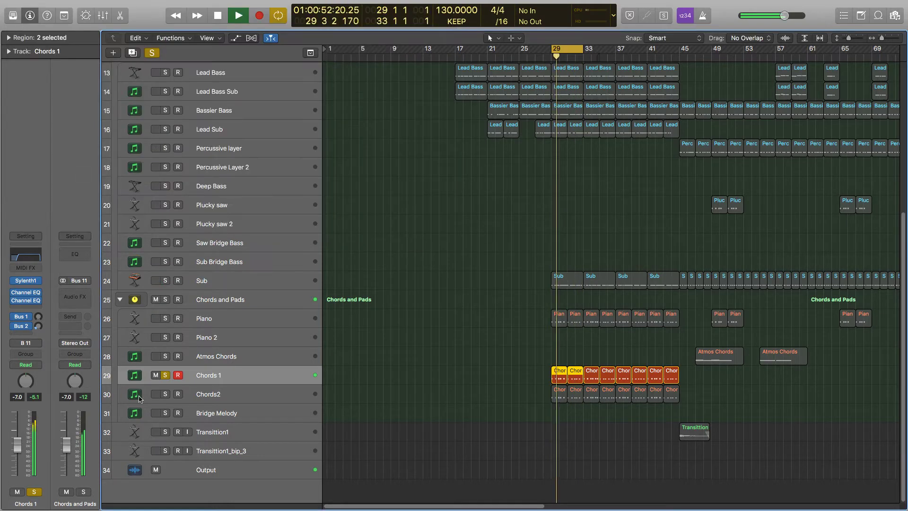
# - Compare Chords 1 and Chords2 by switching solos, lower Chords2 to -19.5 dB and Chords 1 to -8.6 dB, and leave only Chords2 soloed
pyautogui.click(166, 397)
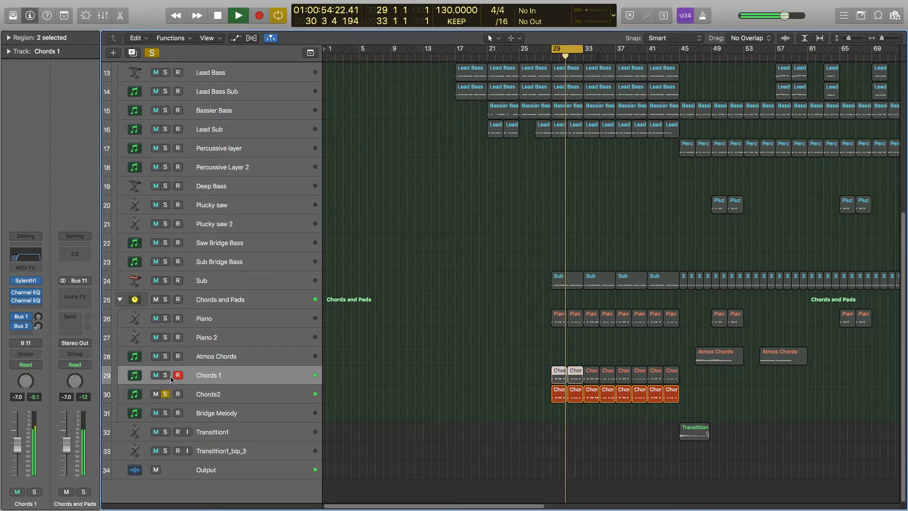
pyautogui.click(207, 399)
pyautogui.click(165, 375)
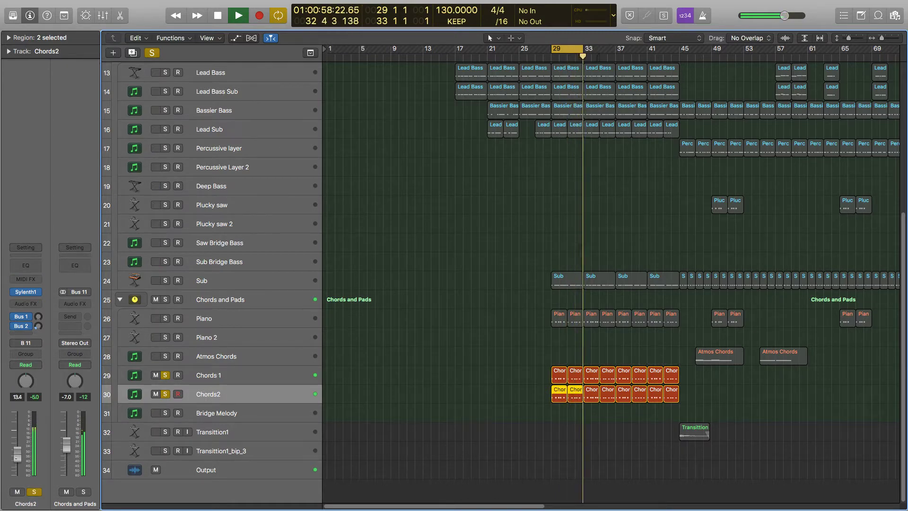
pyautogui.press('Up')
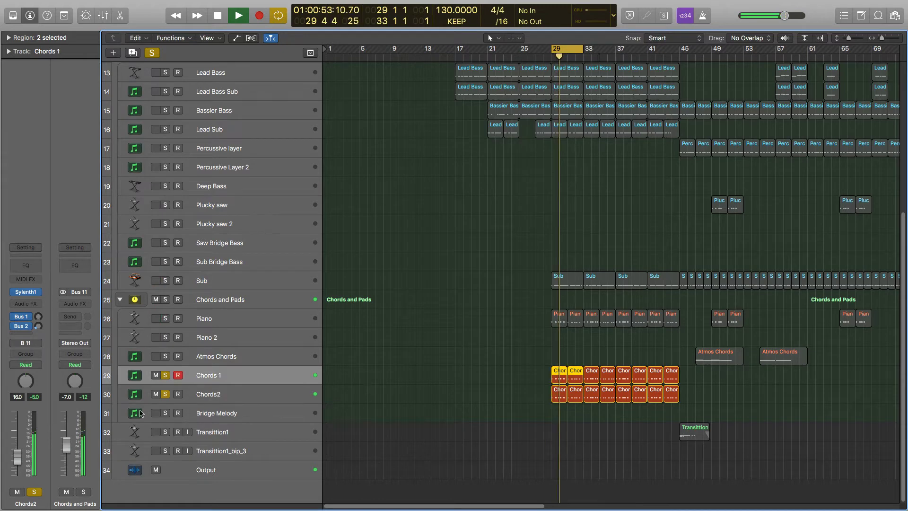
pyautogui.click(208, 396)
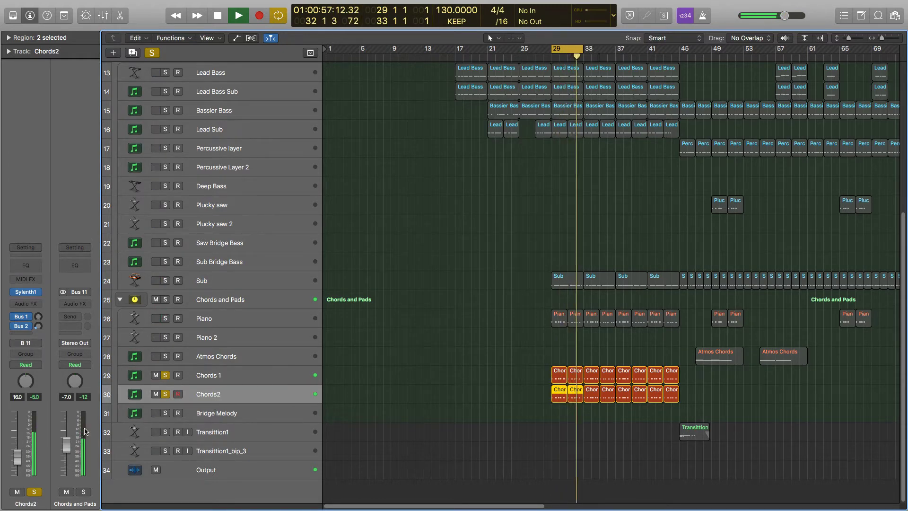
pyautogui.click(167, 377)
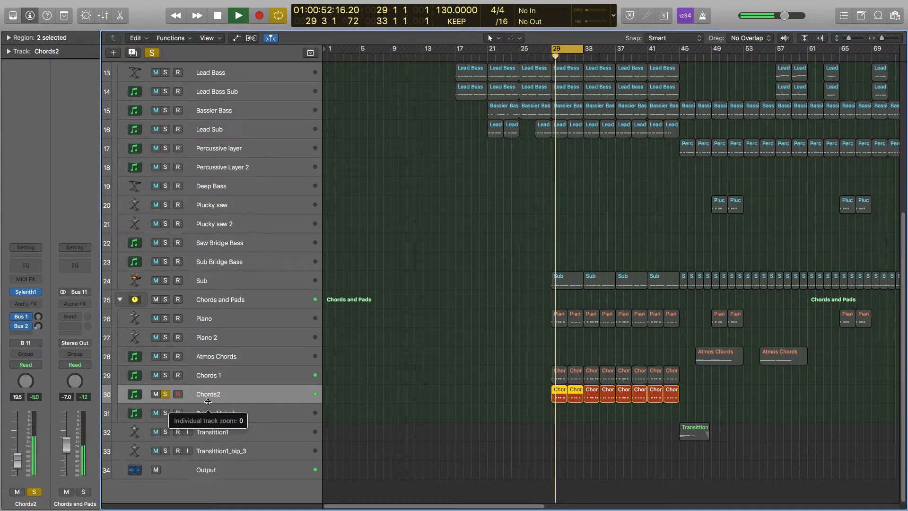
pyautogui.click(222, 377)
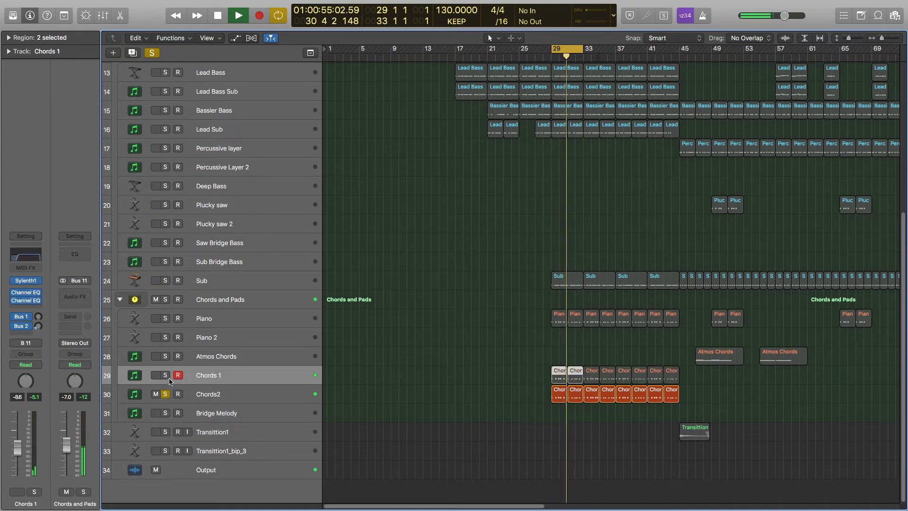
pyautogui.click(207, 396)
pyautogui.click(165, 376)
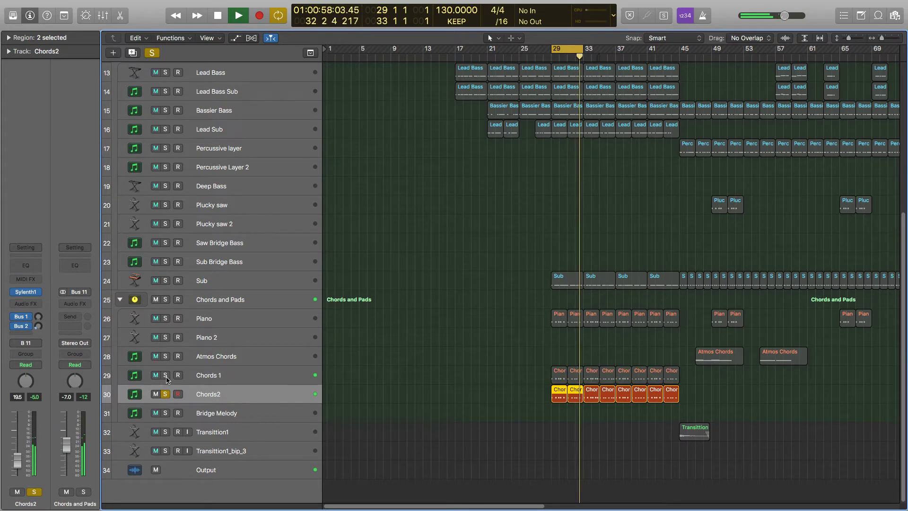
# - Add a Channel EQ to Chords2 with a low cut at 196 Hz and a high cut at 15400 Hz, both 48 dB/Oct
pyautogui.click(33, 265)
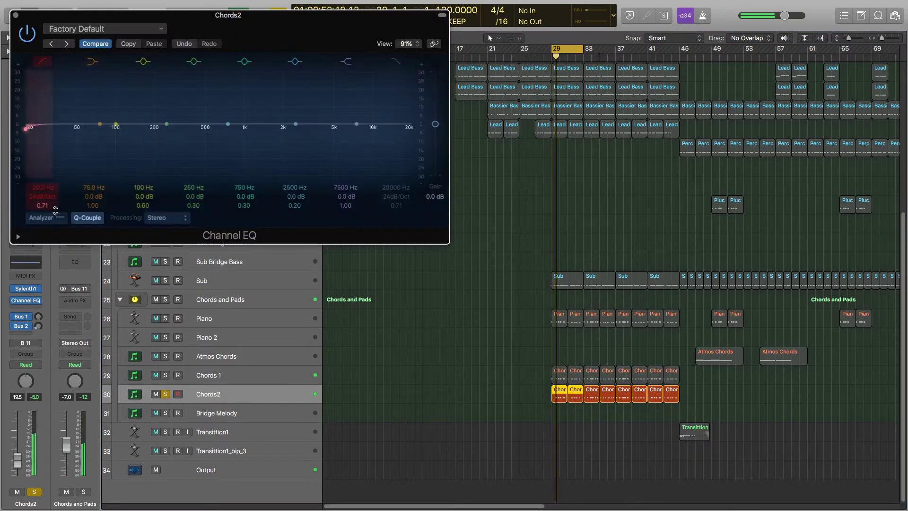
pyautogui.moveTo(42, 197); pyautogui.dragTo(42, 149)
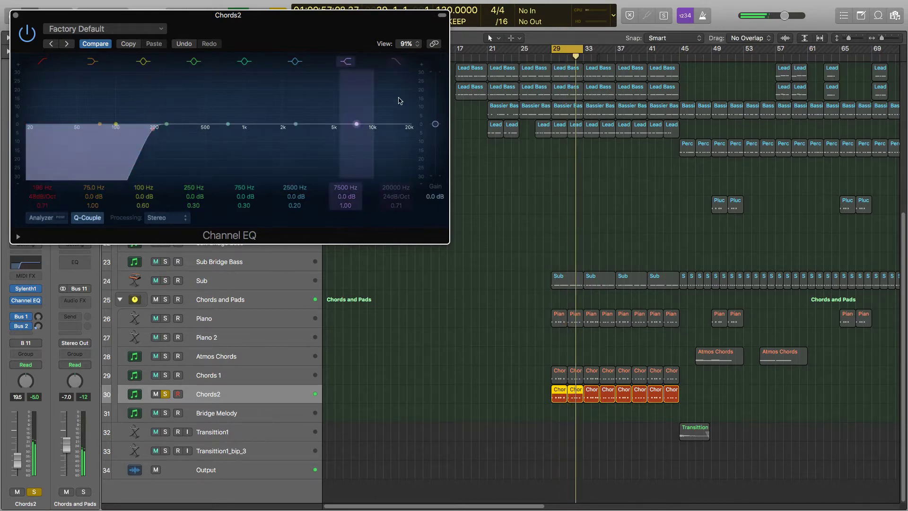
pyautogui.click(396, 63)
pyautogui.moveTo(400, 200); pyautogui.dragTo(400, 198)
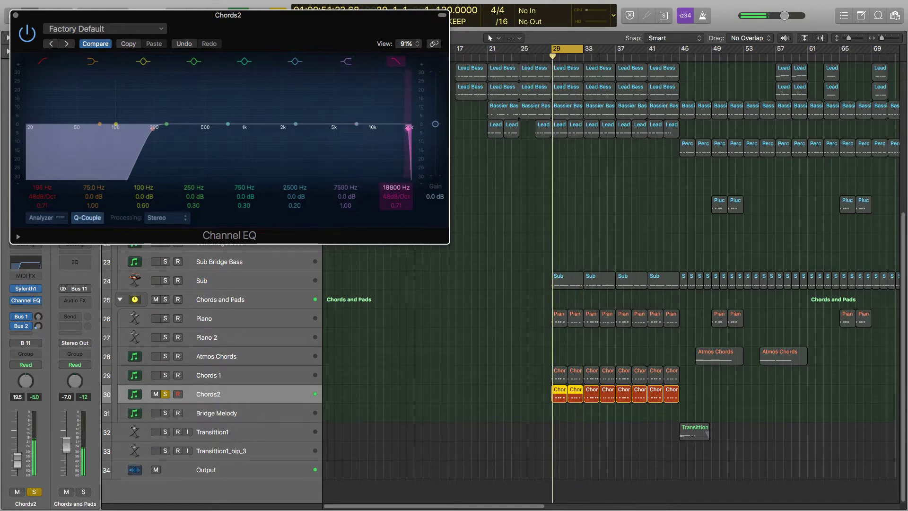
pyautogui.moveTo(410, 127); pyautogui.dragTo(394, 126)
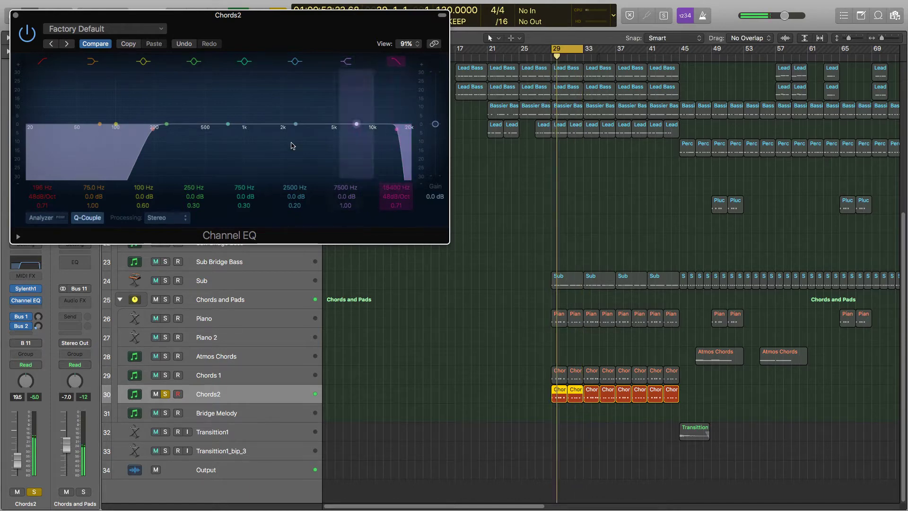
pyautogui.click(15, 18)
# - Add a second stereo Channel EQ to Chords2, boosting 1700 Hz by 3.0 dB (Q 0.54) and the high shelf at 6500 Hz by 3.0 dB
pyautogui.click(32, 308)
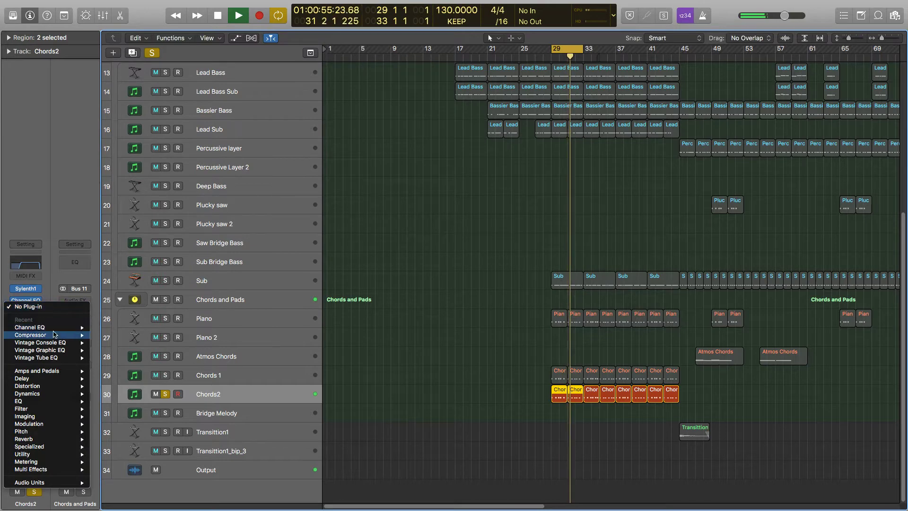
pyautogui.moveTo(65, 332)
pyautogui.click(108, 329)
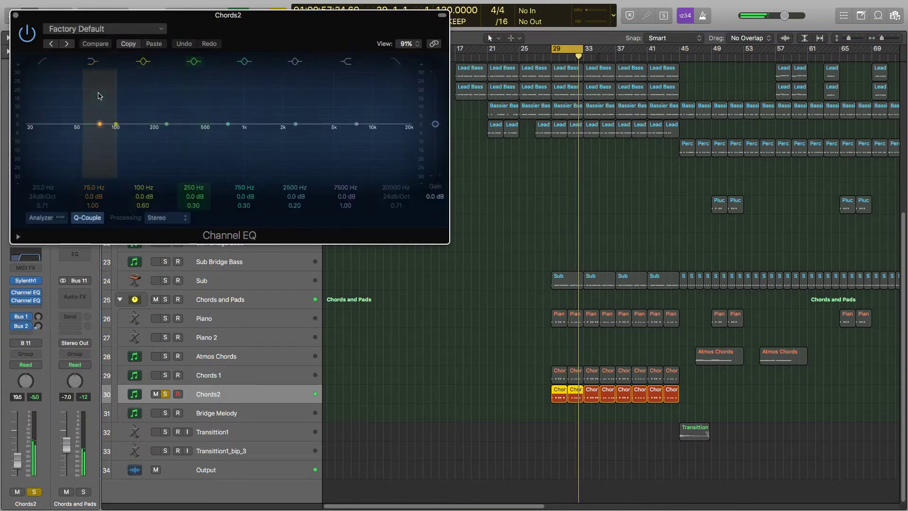
pyautogui.moveTo(46, 196); pyautogui.dragTo(46, 189)
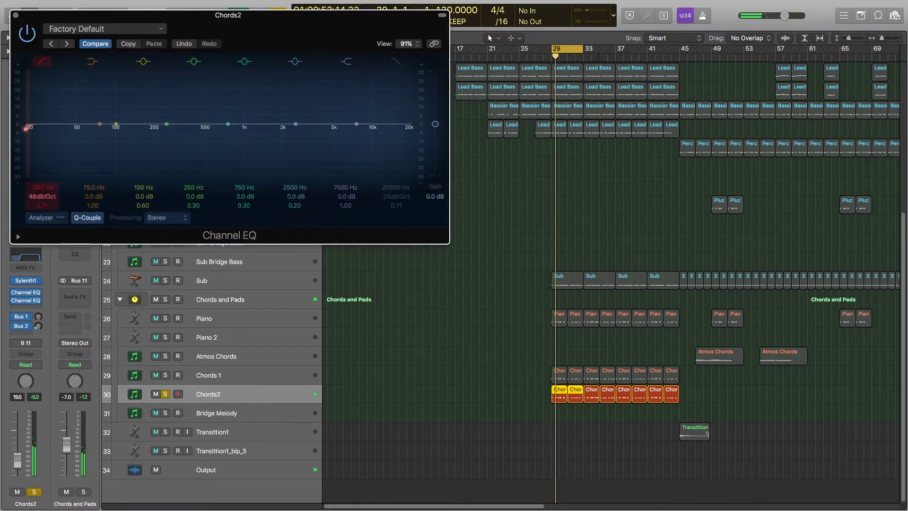
pyautogui.moveTo(228, 124); pyautogui.dragTo(271, 126)
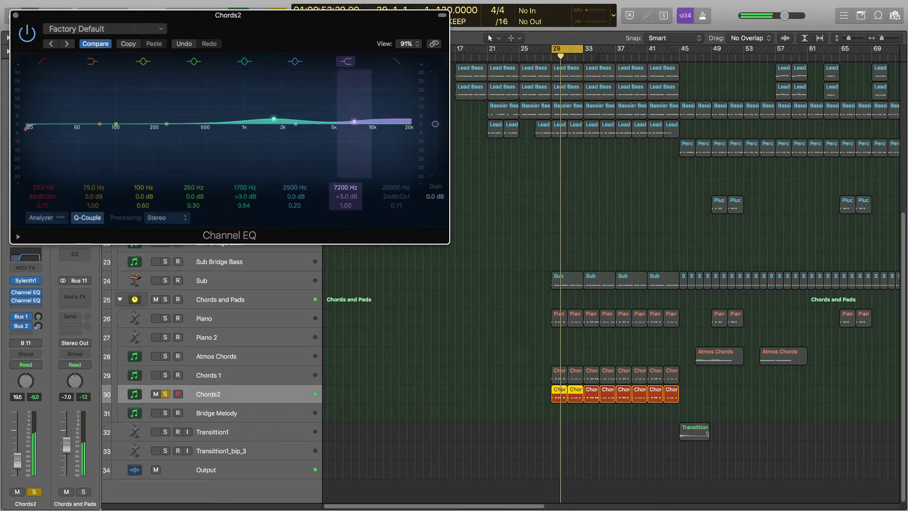
pyautogui.moveTo(355, 121); pyautogui.dragTo(348, 122)
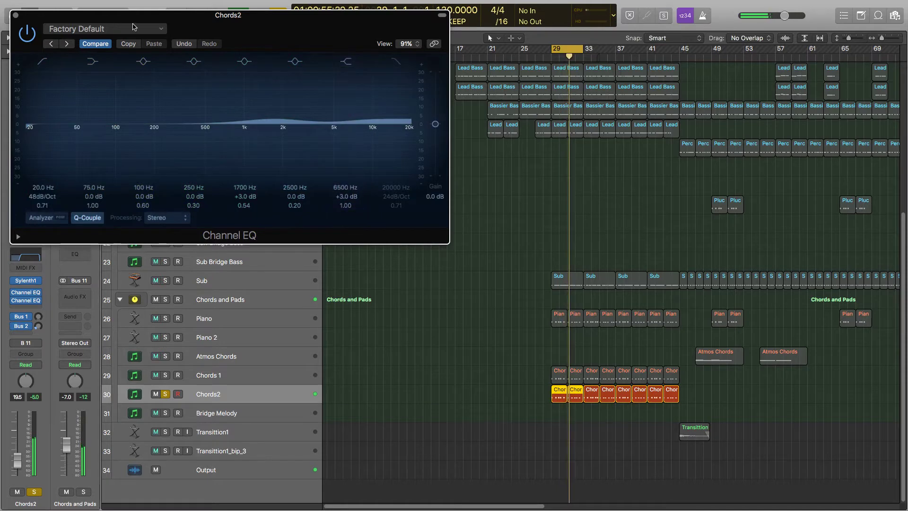
# - Compare Chords2 with its second EQ bypassed and active, and retune the 1700 Hz boost to 1560 Hz at +3.5 dB
pyautogui.click(32, 34)
pyautogui.click(32, 36)
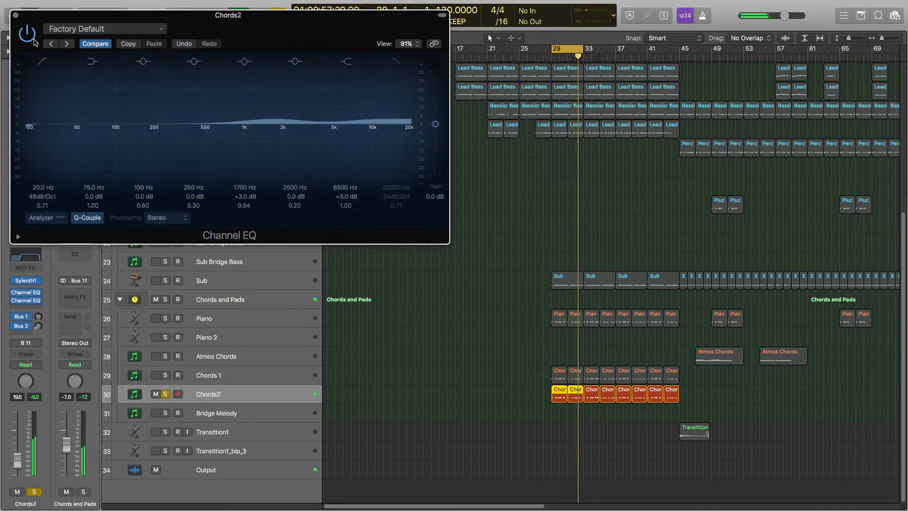
pyautogui.moveTo(265, 125); pyautogui.dragTo(260, 125)
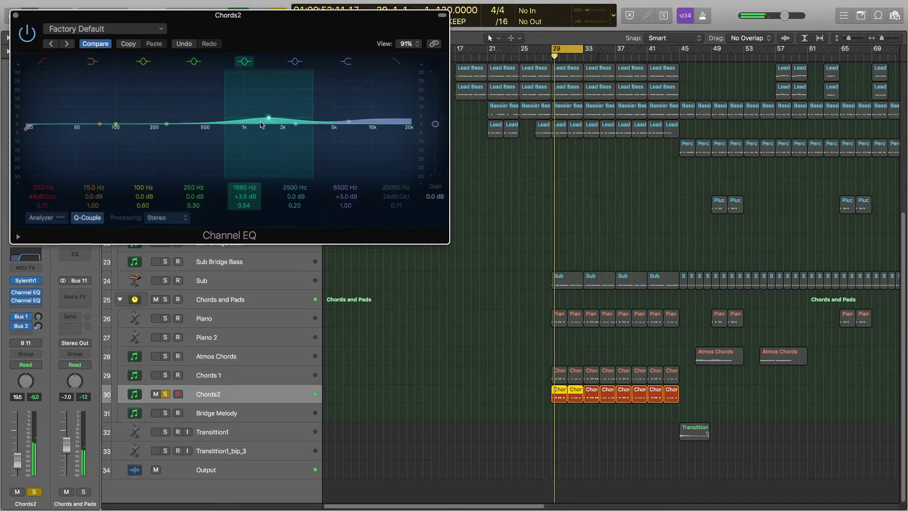
pyautogui.click(16, 16)
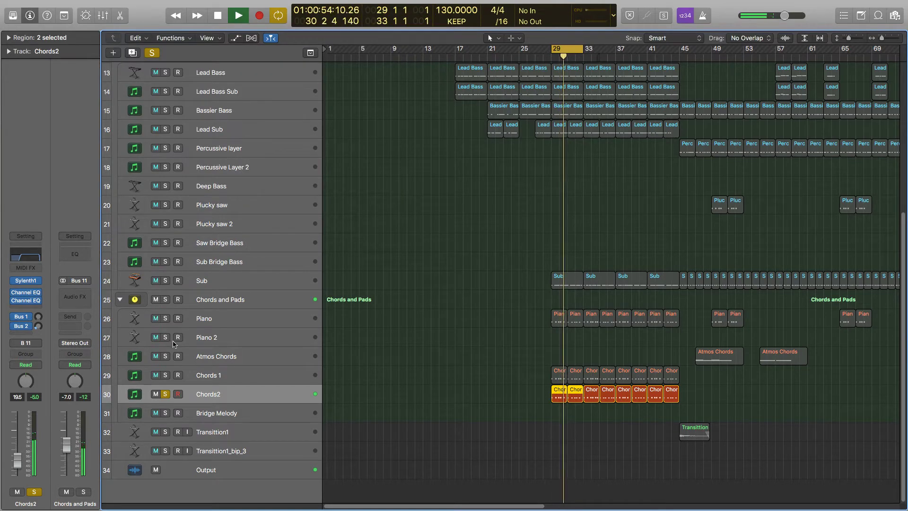
# - Unsolo Chords2 and raise its level to -13.4 dB, comparing it with Chords 1 in the full mix
pyautogui.click(166, 395)
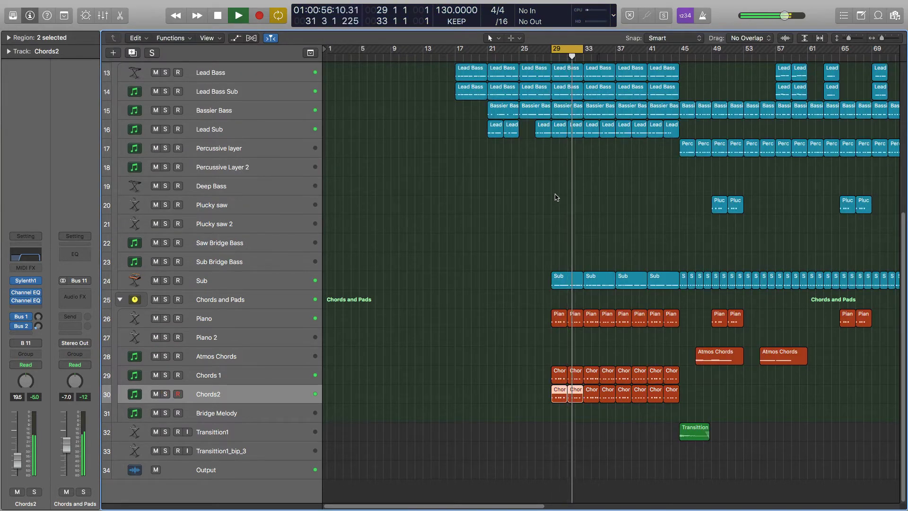
pyautogui.click(238, 376)
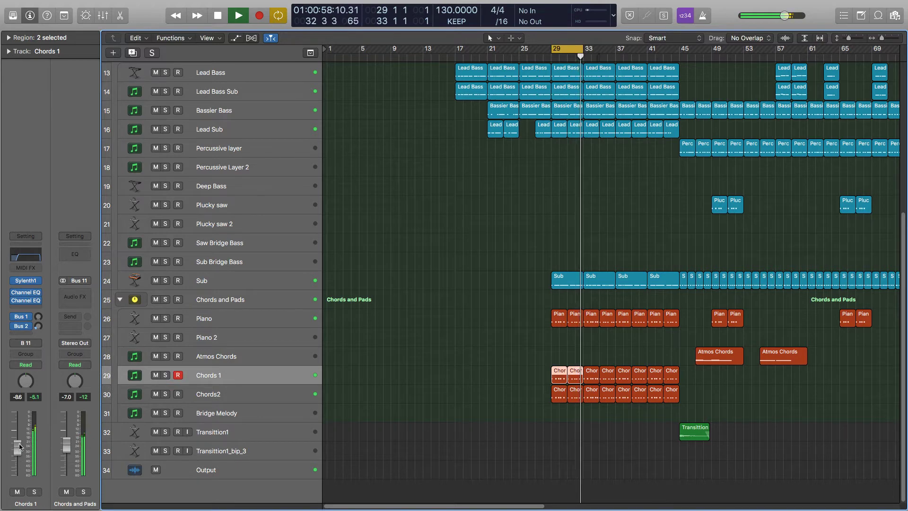
pyautogui.press('Down')
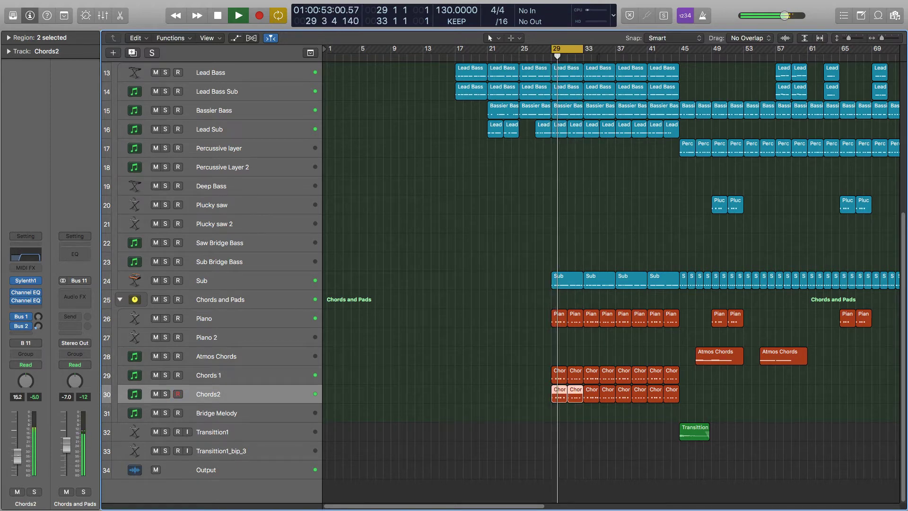
pyautogui.click(225, 377)
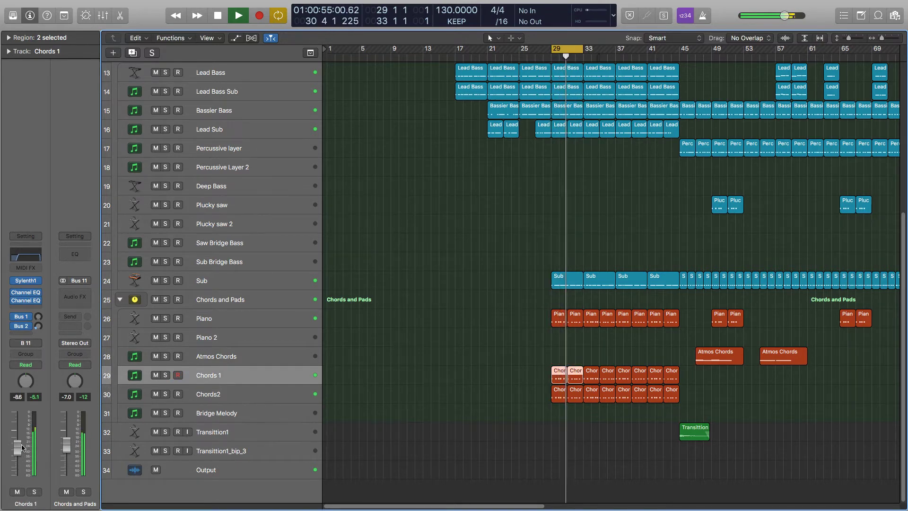
pyautogui.click(196, 400)
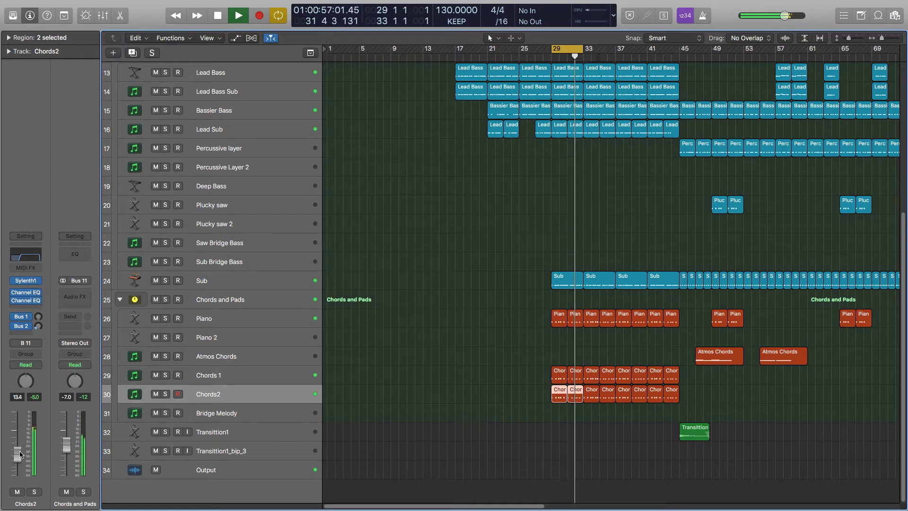
pyautogui.press('space')
# - Rebalance the chord layers during playback, setting Chords2 to -12.6 dB and Chords 1 to -13.0 dB
pyautogui.click(239, 378)
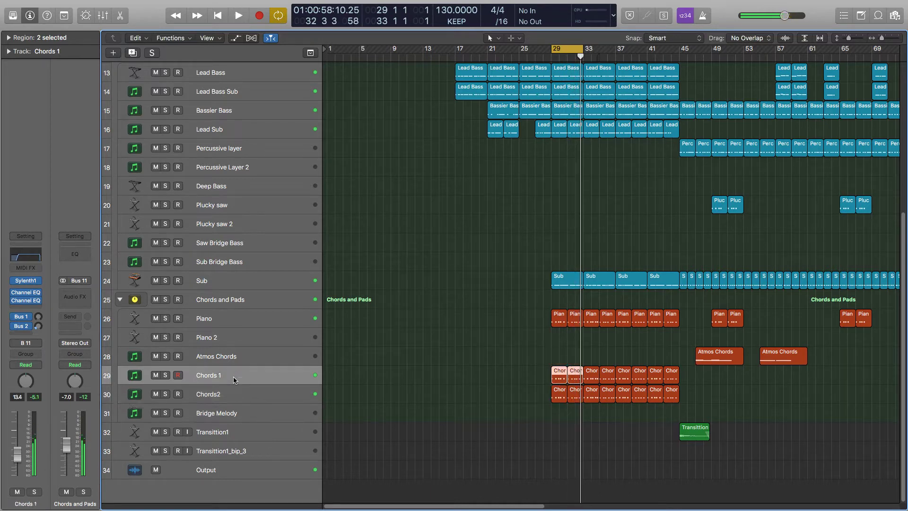
pyautogui.click(232, 386)
pyautogui.click(206, 382)
pyautogui.press('space')
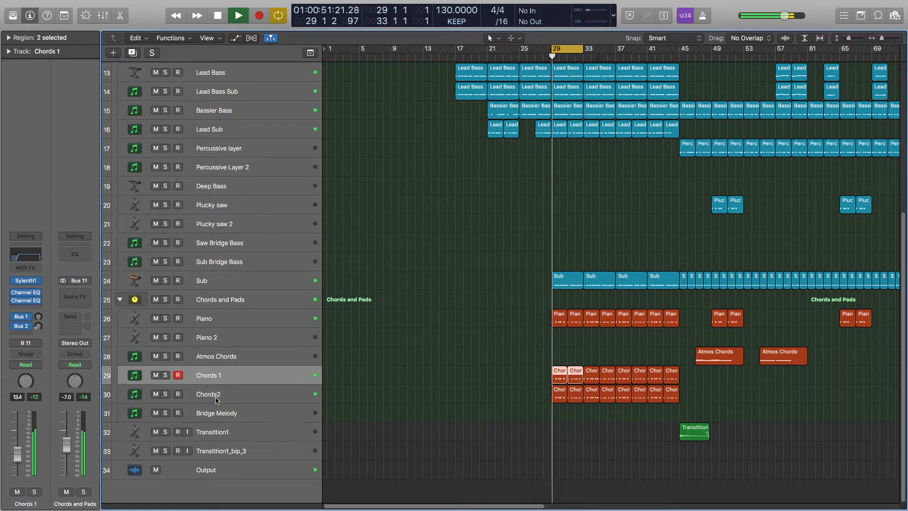
pyautogui.click(214, 396)
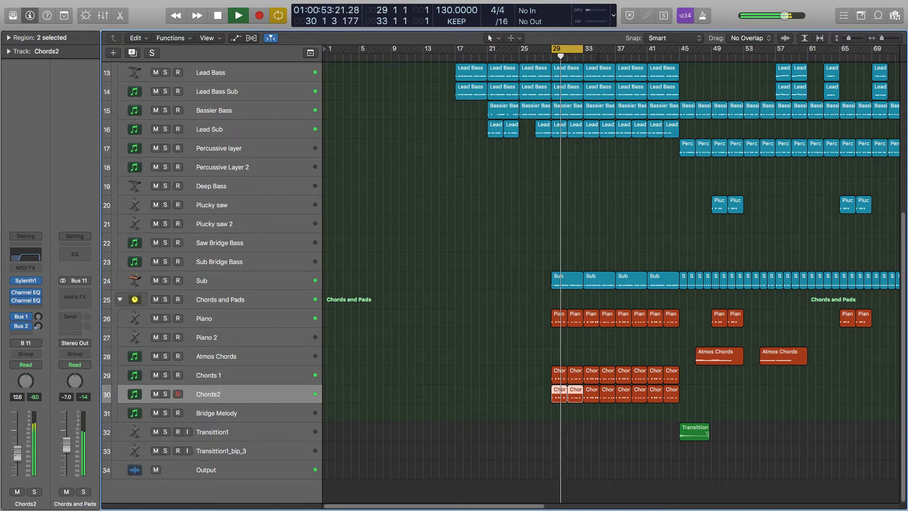
pyautogui.click(175, 383)
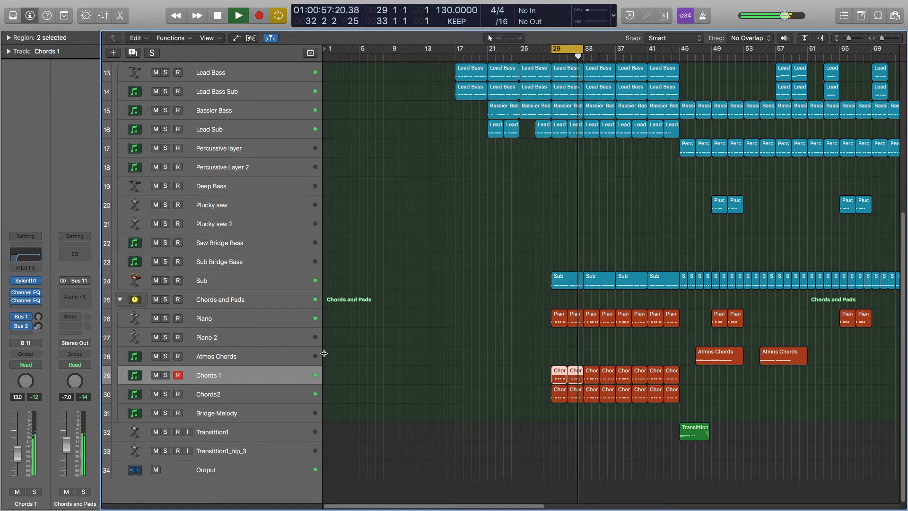
# - Audition the full mix past bar 33 with cycling off, and extend the cycle range from bar 29 to bar 45
pyautogui.click(565, 49)
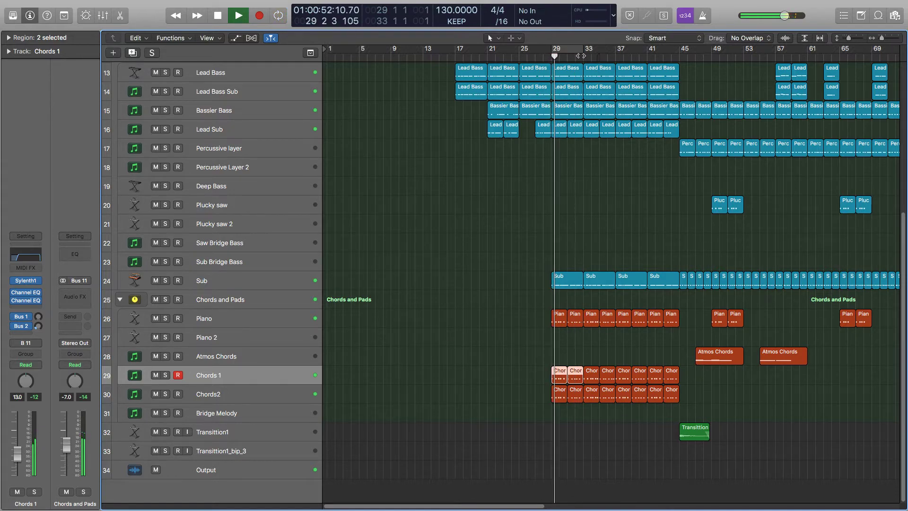
pyautogui.click(584, 56)
pyautogui.scroll(8, 597, 227)
pyautogui.scroll(-10, 588, 240)
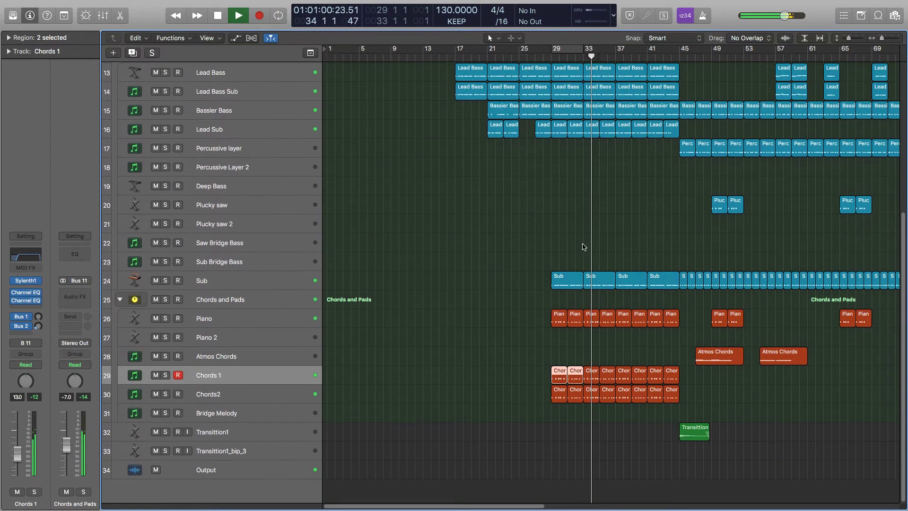
pyautogui.click(507, 275)
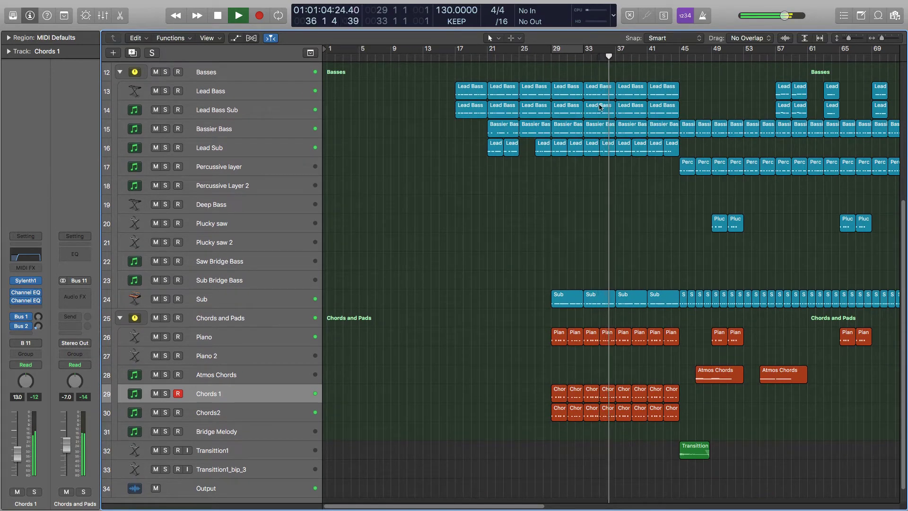
pyautogui.press('space')
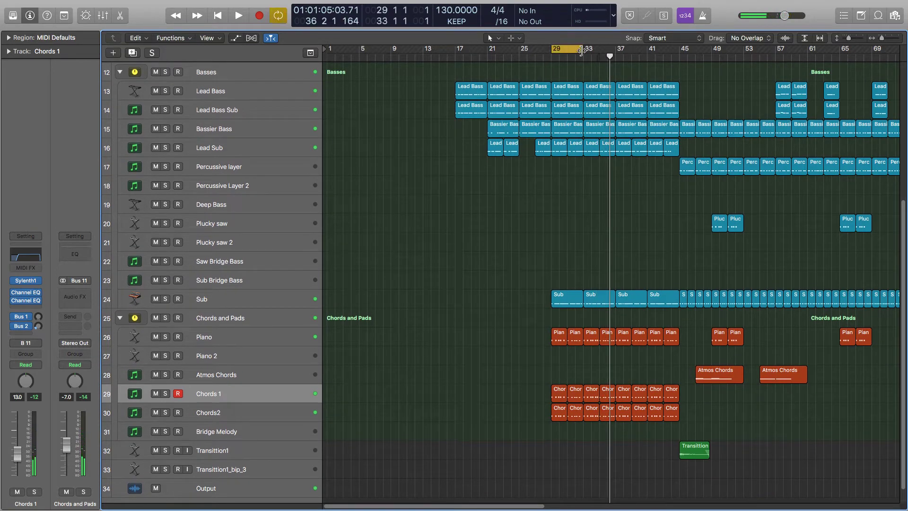
pyautogui.moveTo(582, 50); pyautogui.dragTo(679, 51)
pyautogui.scroll(1, 520, 189)
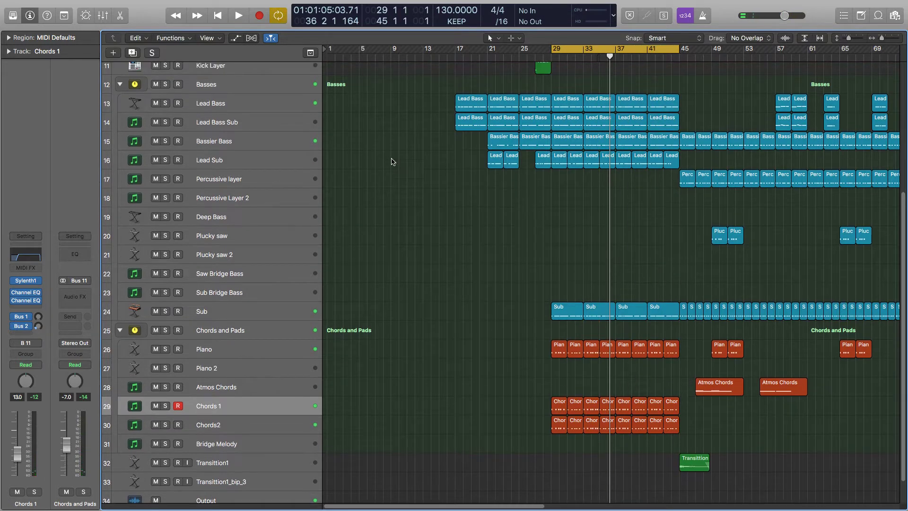
# - Solo Lead Bass and adjust its Compressor during playback: ratio 4.1:1, a lower threshold, and 3.0 dB of make-up gain
pyautogui.click(262, 109)
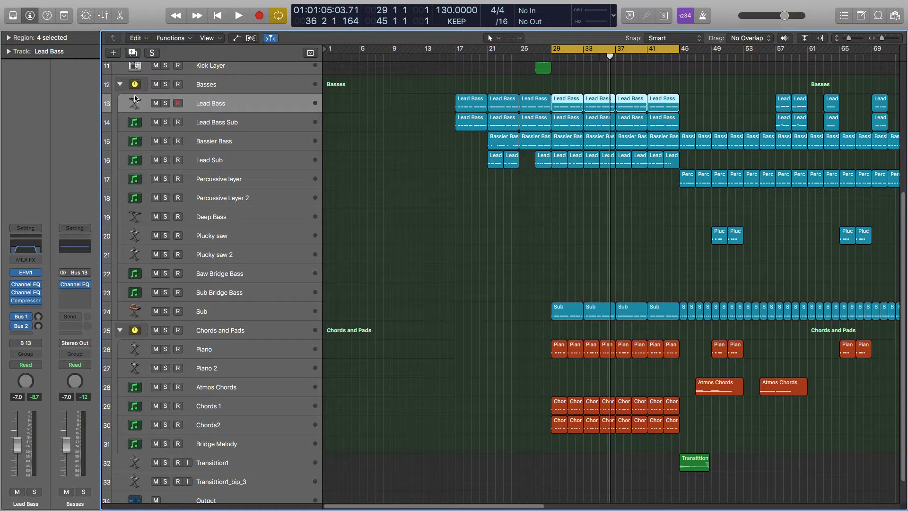
pyautogui.click(166, 103)
pyautogui.click(27, 301)
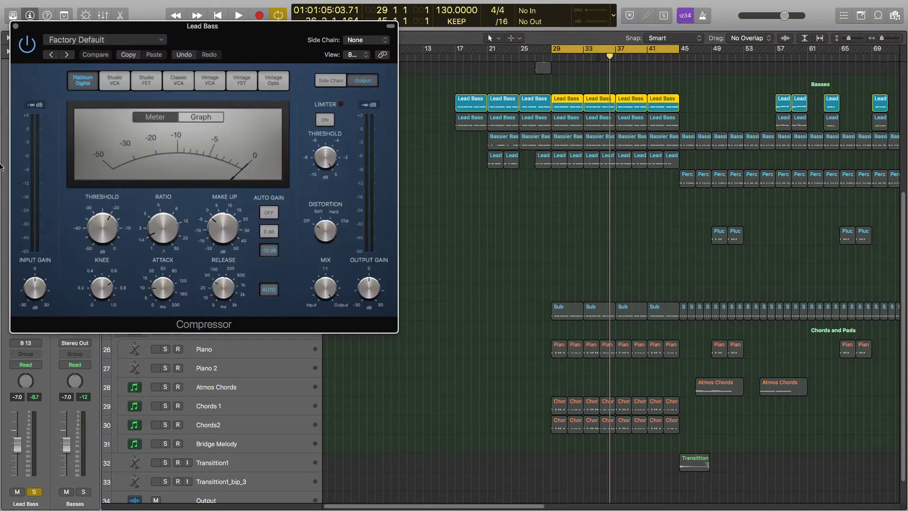
pyautogui.press('space')
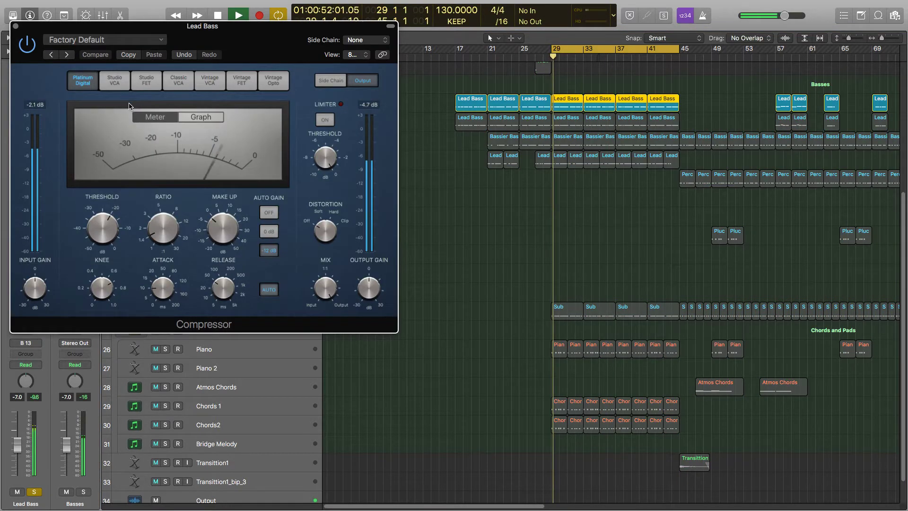
pyautogui.moveTo(172, 231)
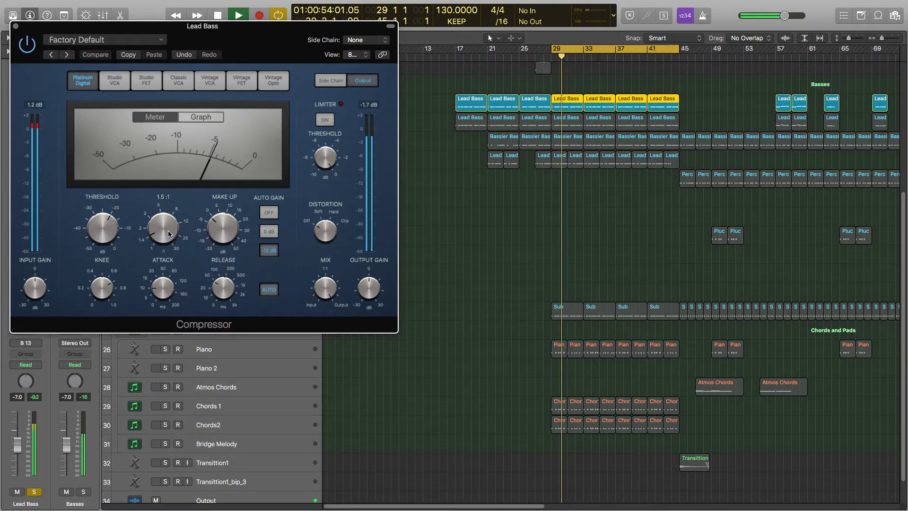
pyautogui.moveTo(172, 232); pyautogui.dragTo(162, 200)
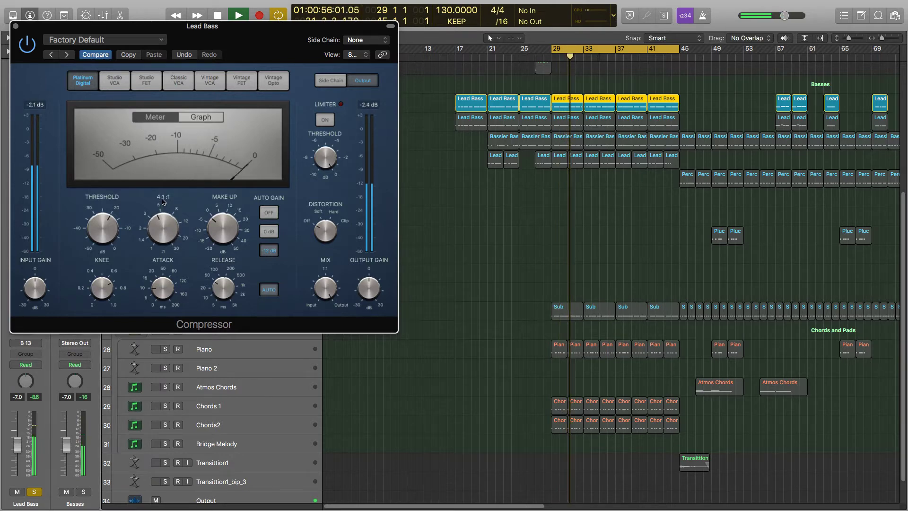
pyautogui.moveTo(223, 231)
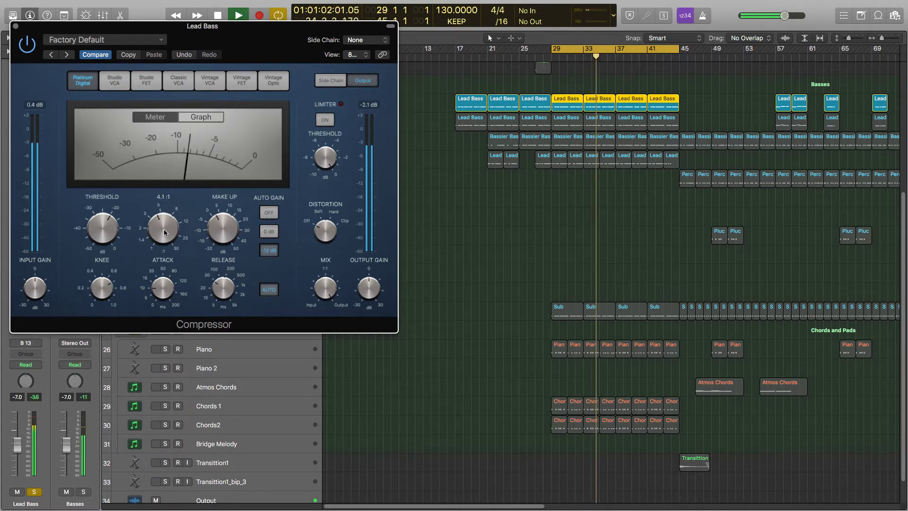
pyautogui.moveTo(105, 245)
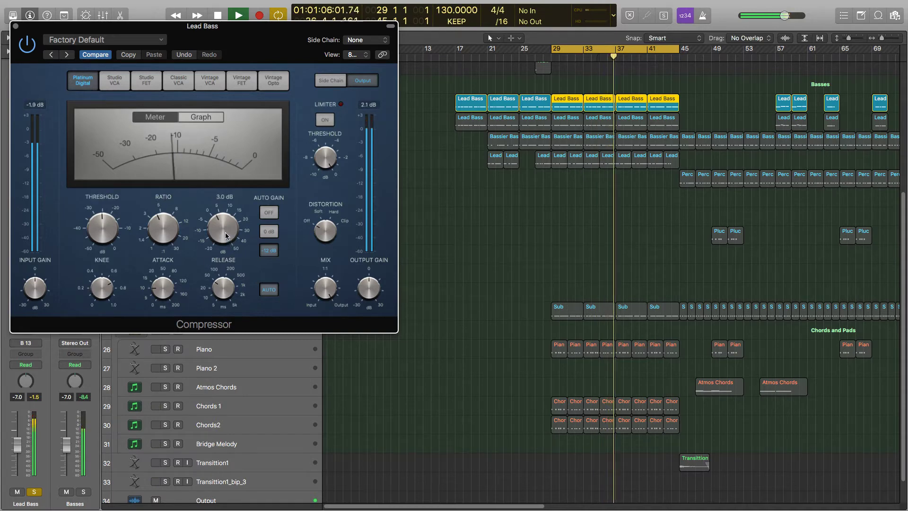
# - Show the Lead Bass Compressor's graph, fine-tune the attack, set the release to 38.0 ms, and compare it with bypass
pyautogui.click(195, 117)
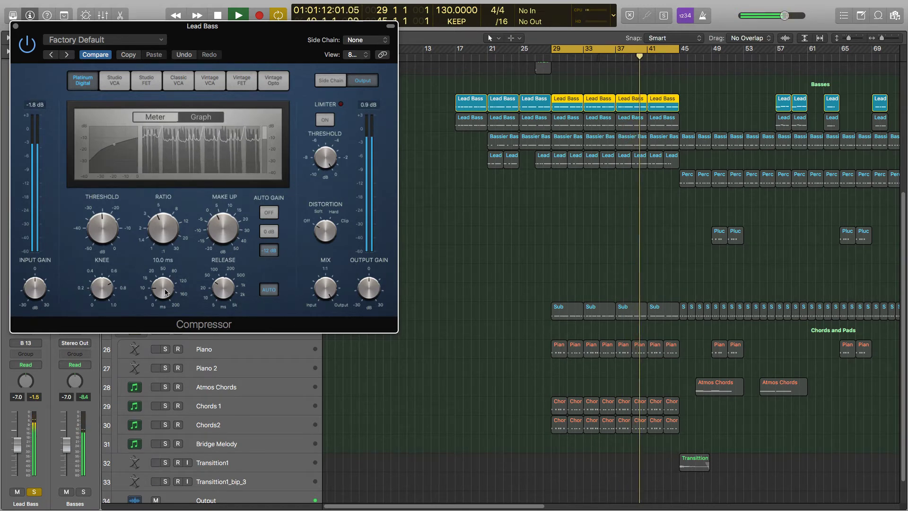
pyautogui.moveTo(165, 290); pyautogui.dragTo(164, 292)
pyautogui.moveTo(225, 291); pyautogui.dragTo(226, 296)
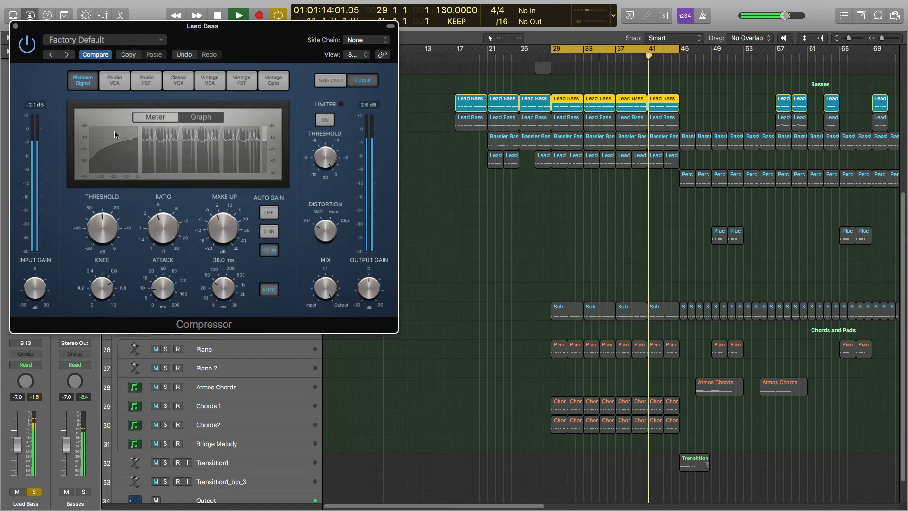
pyautogui.click(28, 44)
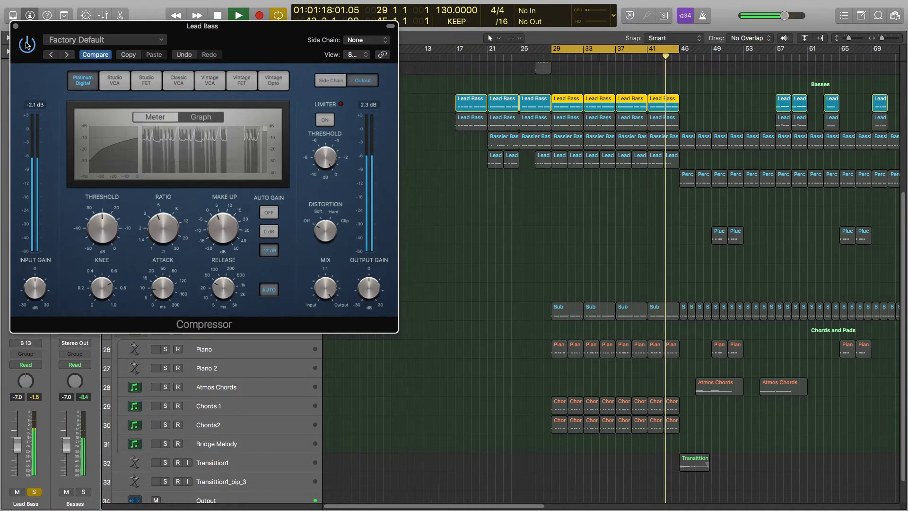
pyautogui.click(16, 26)
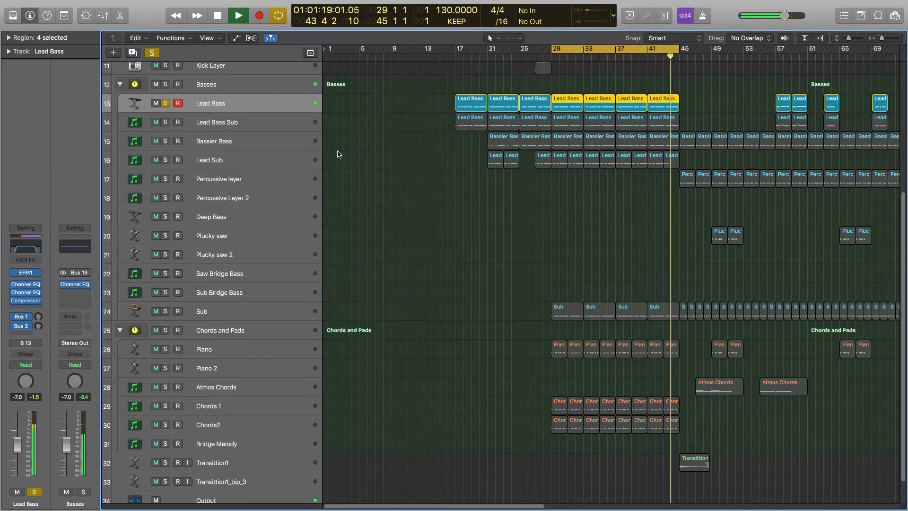
# - Unsolo Lead Bass, raise its channel volume to -5.5 dB, and replay the full mix from bar 29
pyautogui.click(200, 122)
pyautogui.click(194, 105)
pyautogui.click(163, 104)
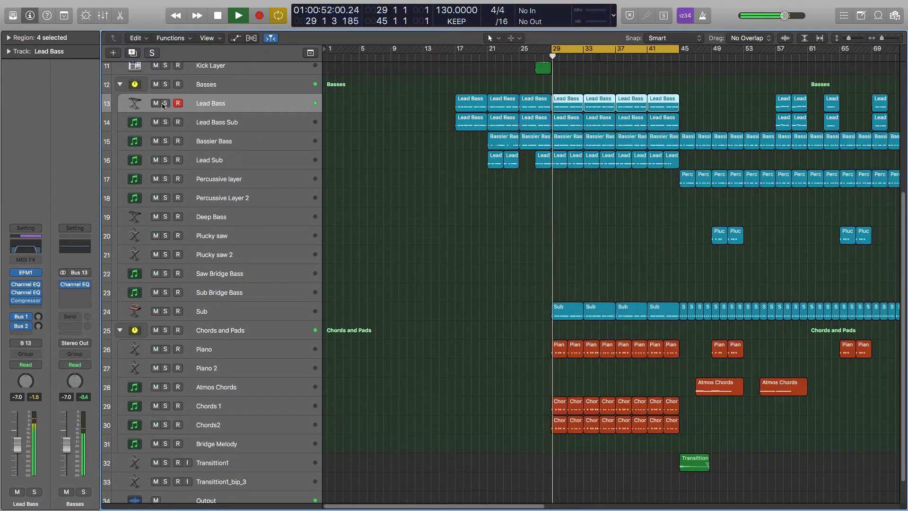
pyautogui.click(218, 141)
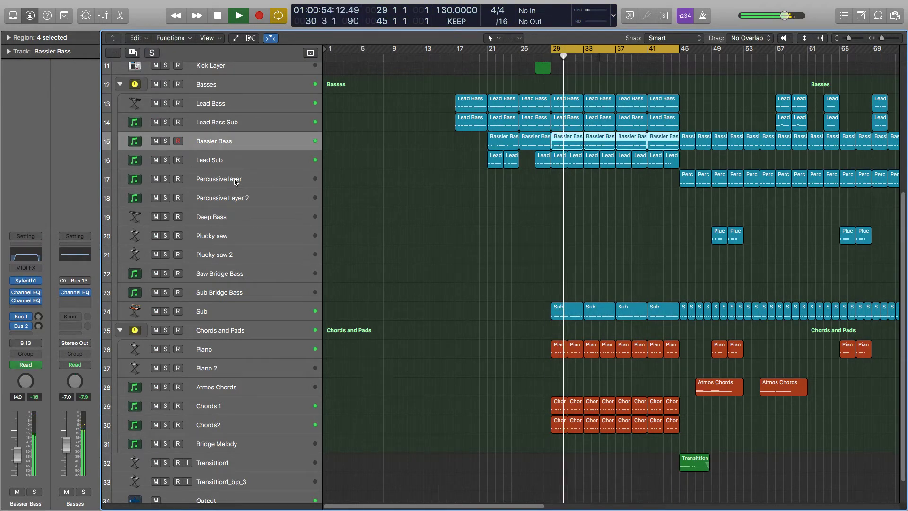
pyautogui.click(227, 105)
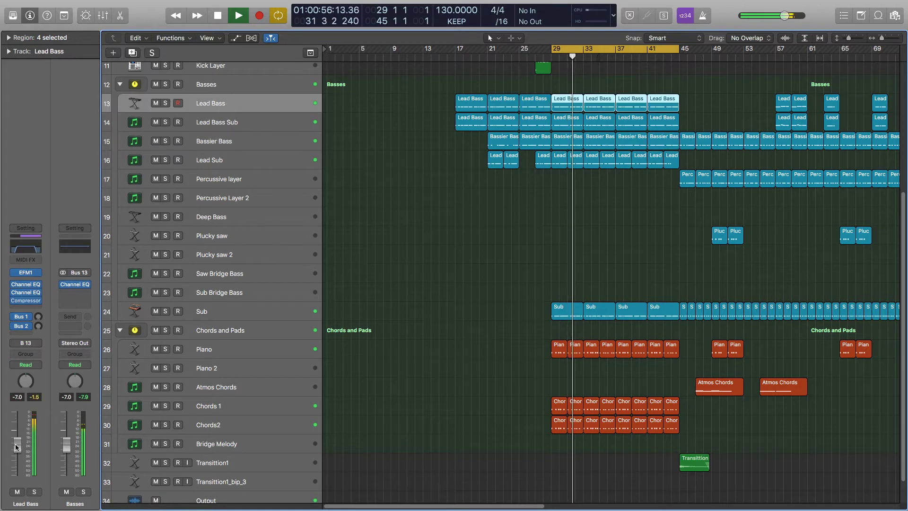
pyautogui.press('space')
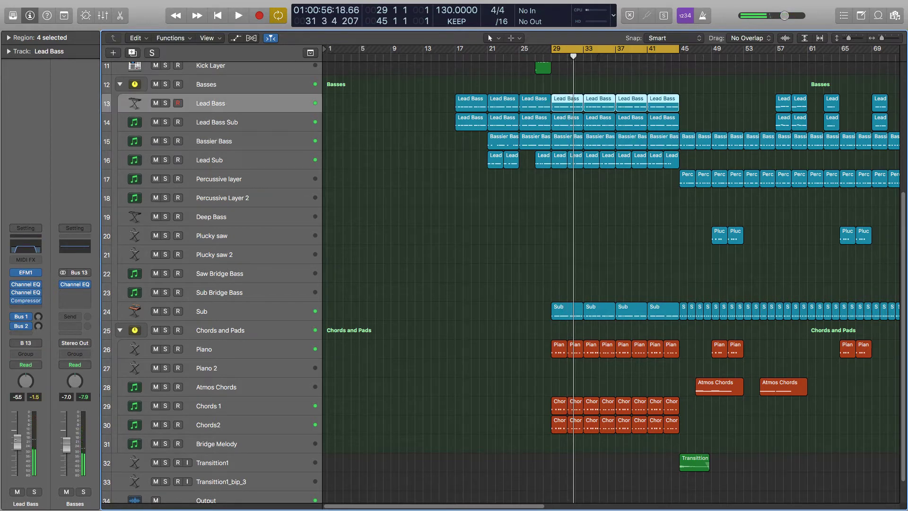
pyautogui.press('space')
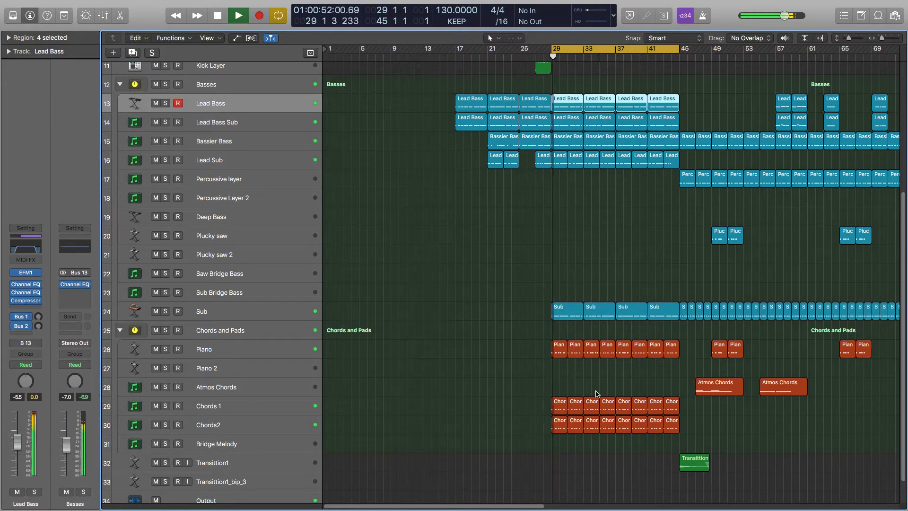
# - Check the Chords 1, Chords2 and Piano levels during playback, and set the Lead Bass volume to -6.4 dB
pyautogui.click(252, 412)
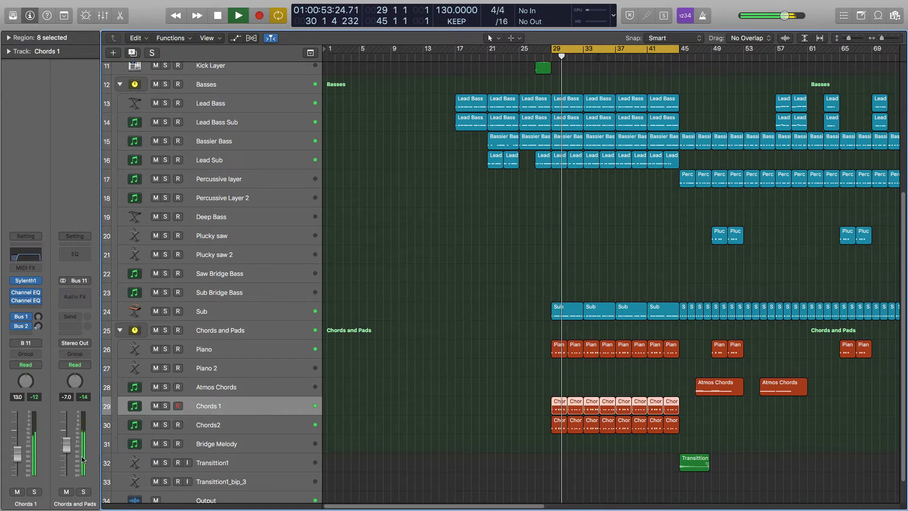
pyautogui.press('Down')
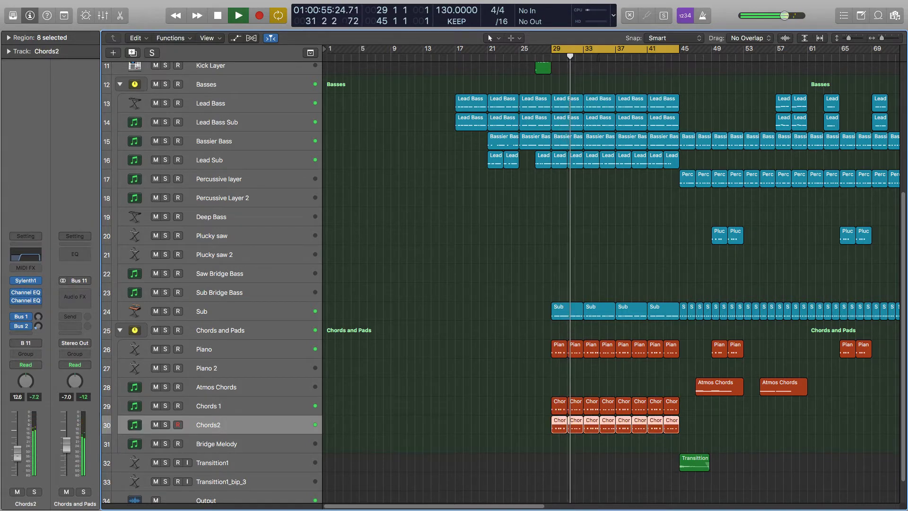
pyautogui.click(243, 107)
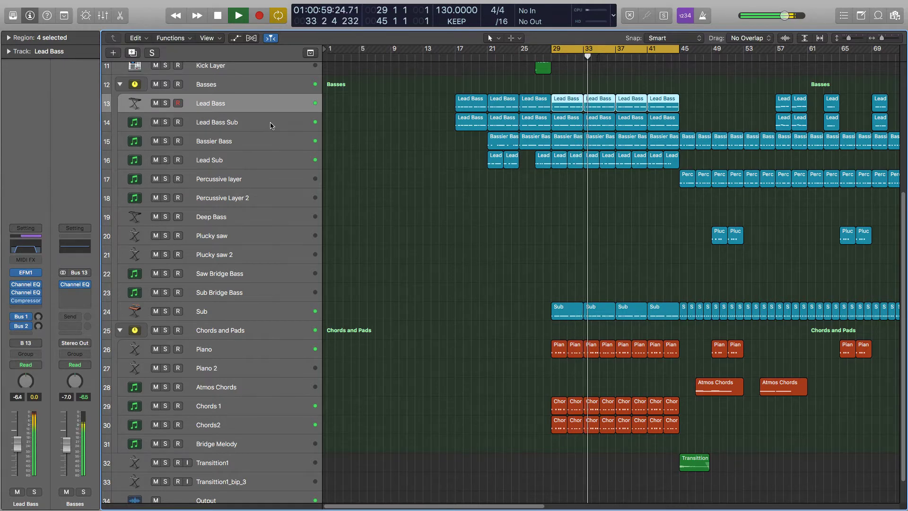
pyautogui.click(245, 350)
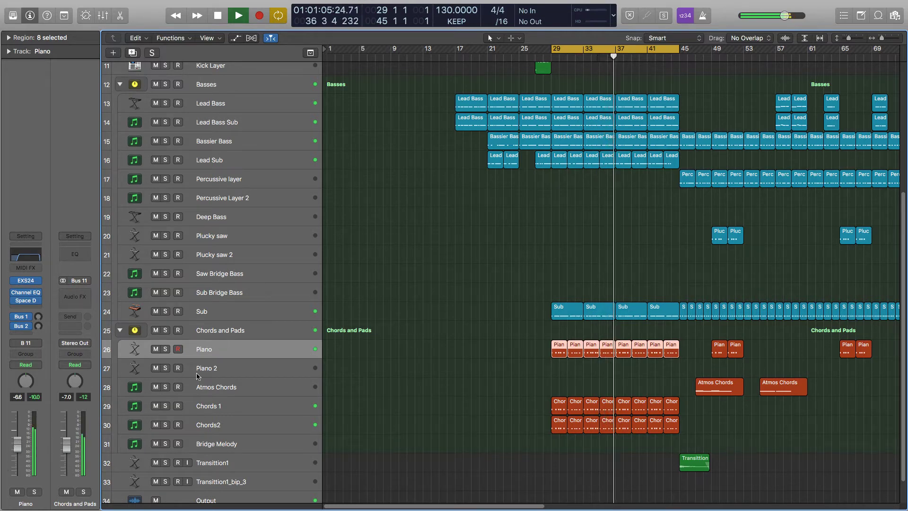
pyautogui.click(503, 344)
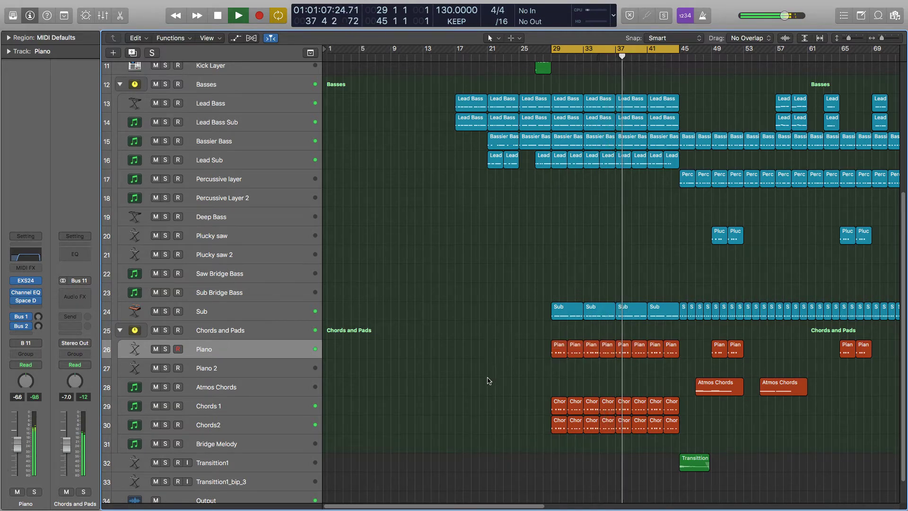
pyautogui.scroll(5, 579, 279)
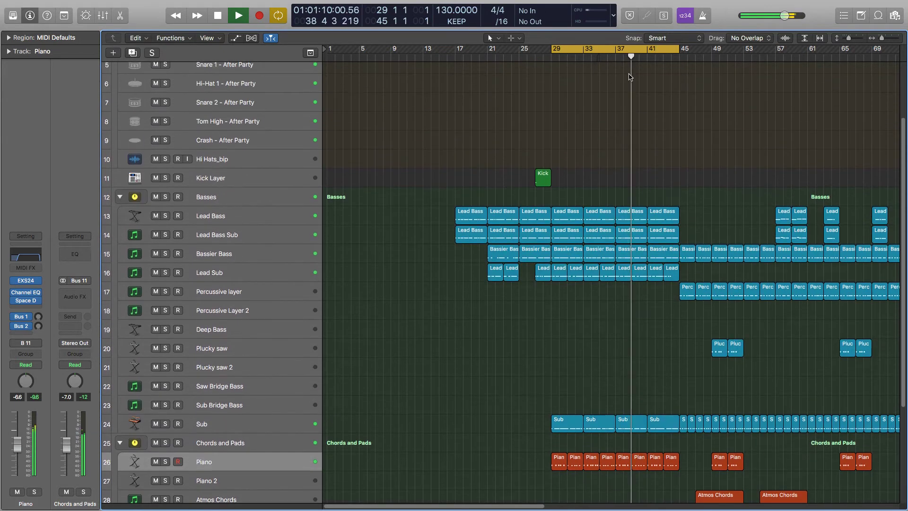
# - Stop playback, turn cycling off, and insert a stereo Compressor on the Bassier Bass track
pyautogui.press('space')
pyautogui.click(620, 50)
pyautogui.click(232, 253)
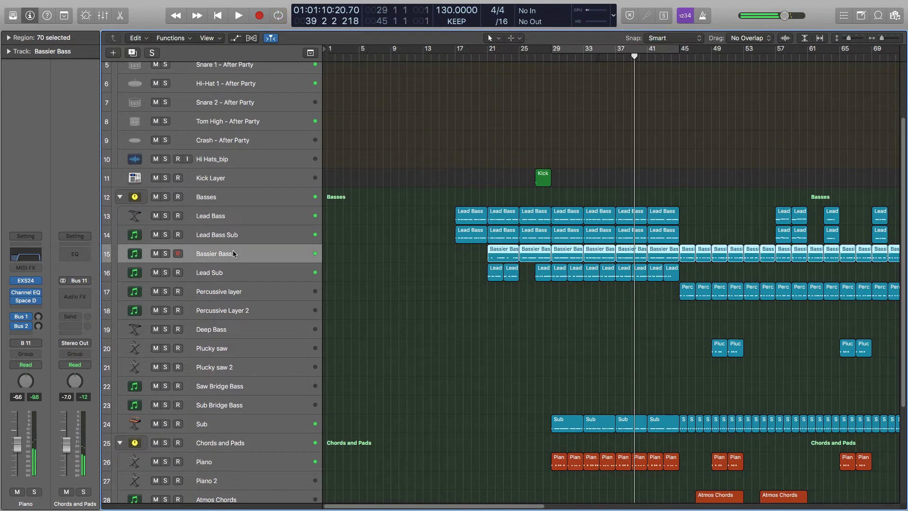
pyautogui.click(37, 307)
pyautogui.moveTo(47, 335)
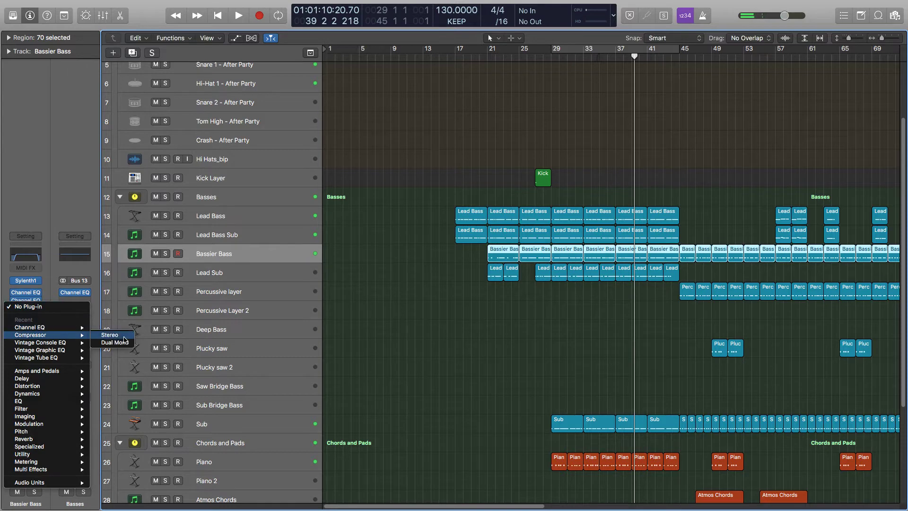
pyautogui.click(113, 335)
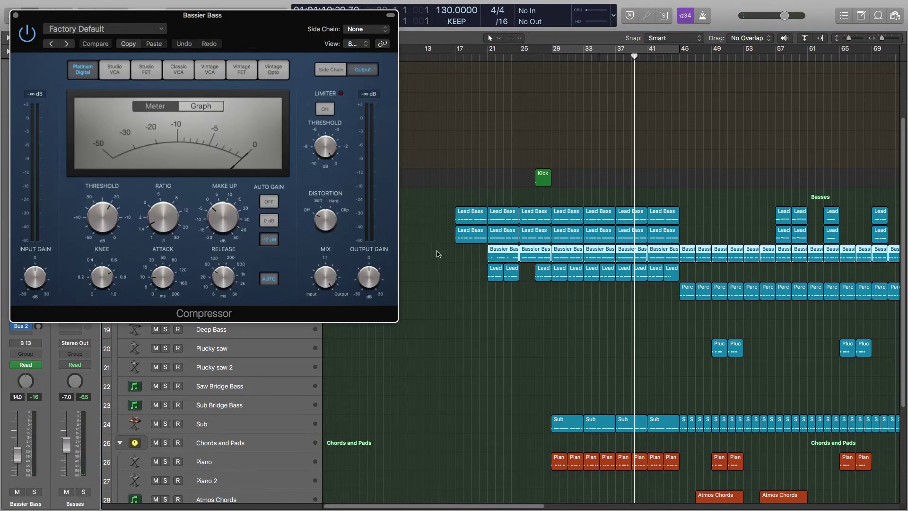
pyautogui.moveTo(281, 25); pyautogui.dragTo(400, 115)
# - Solo Bassier Bass, set its Compressor to a 4.1:1 ratio, lower threshold and more make-up gain, and compare with bypass
pyautogui.click(166, 253)
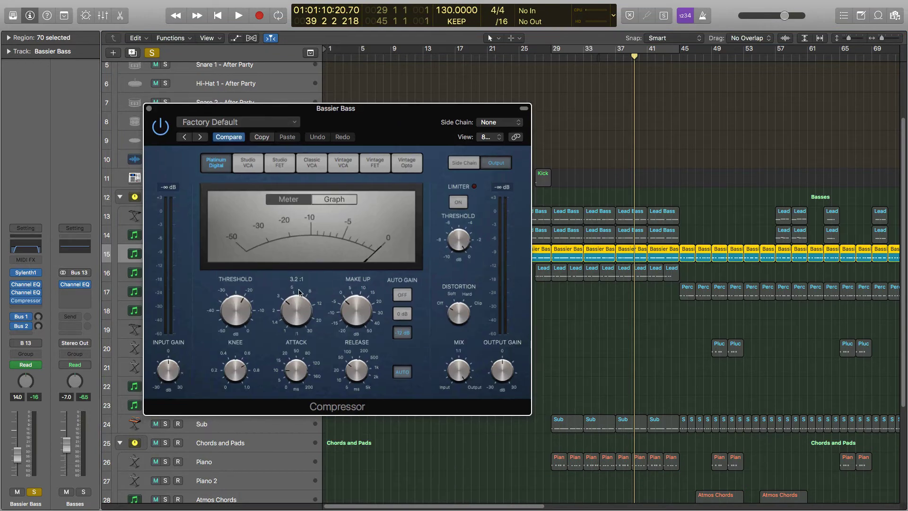
pyautogui.press('space')
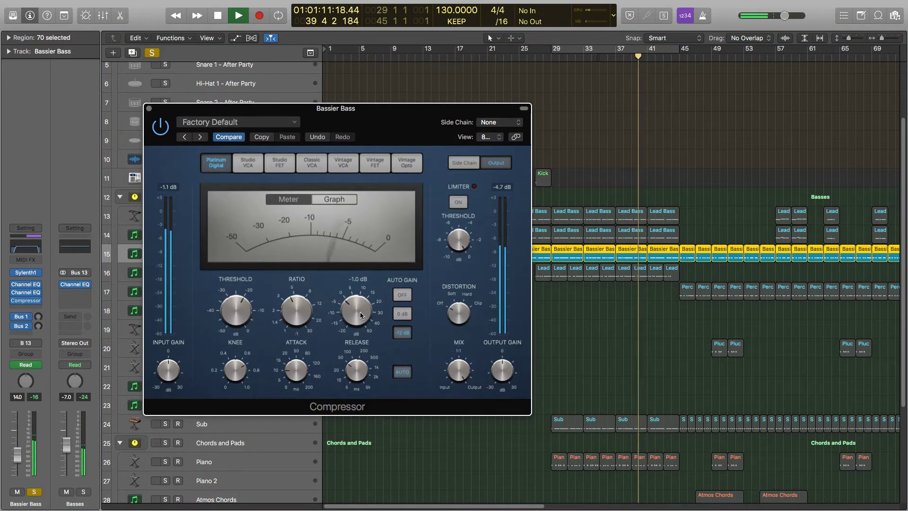
pyautogui.moveTo(359, 307); pyautogui.dragTo(360, 304)
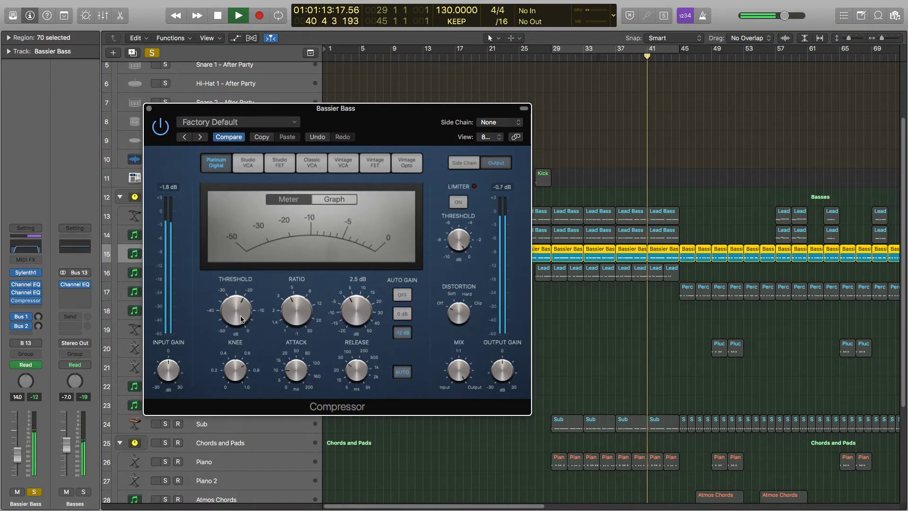
pyautogui.moveTo(235, 310); pyautogui.dragTo(235, 326)
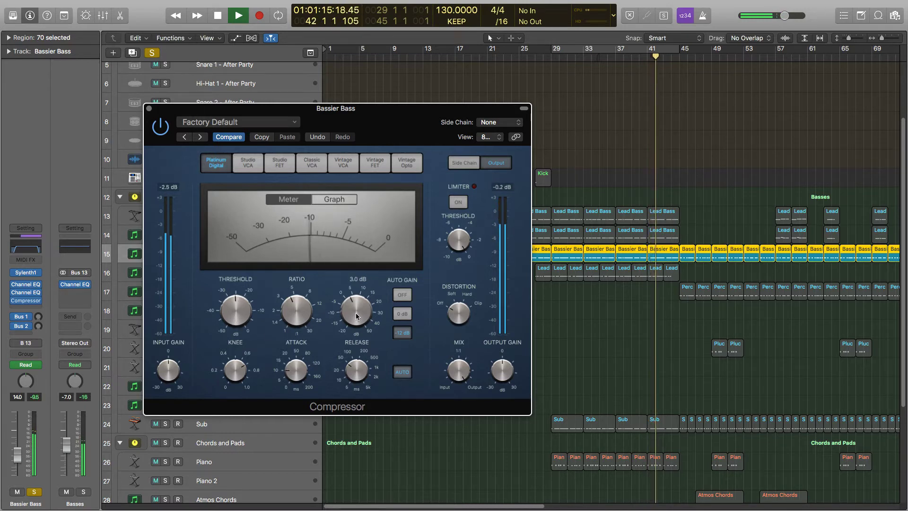
pyautogui.moveTo(358, 316); pyautogui.dragTo(357, 313)
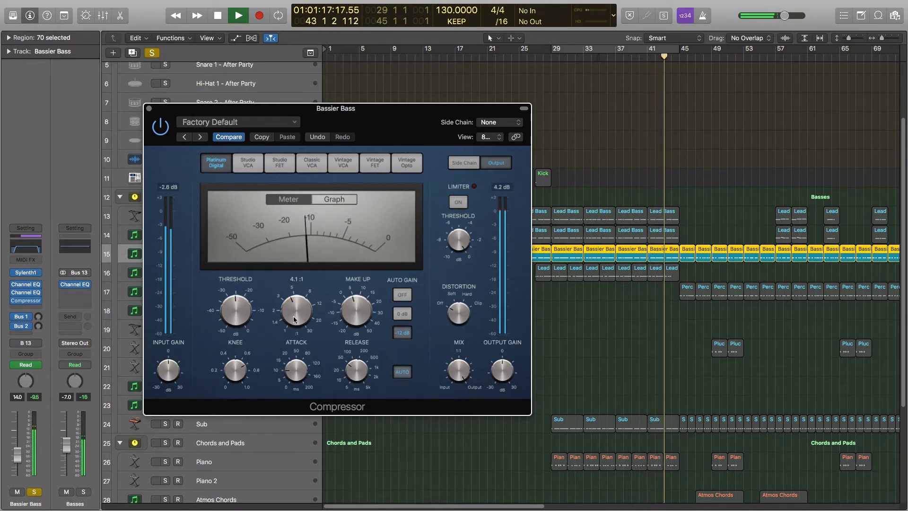
pyautogui.click(160, 127)
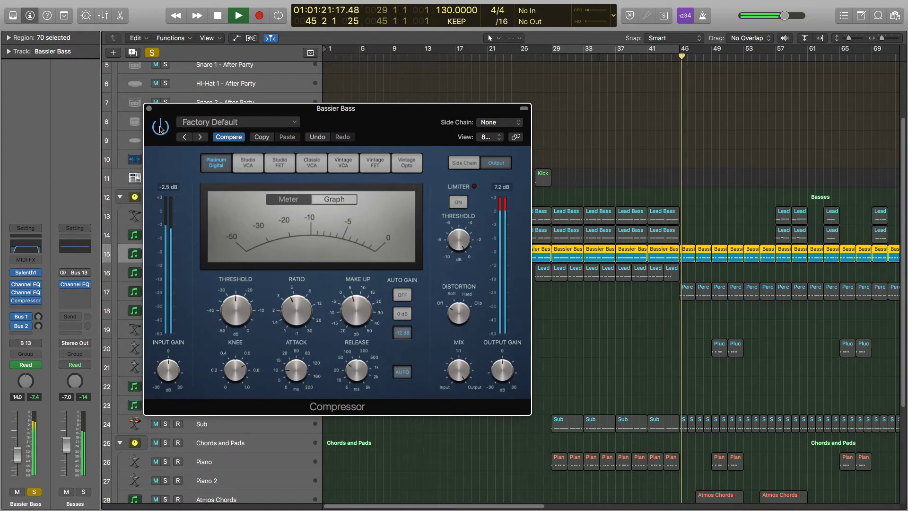
pyautogui.click(160, 127)
# - Cycle bars 29 to 45, lower Bassier Bass to -16.6 dB, and unsolo it to hear it in the full mix
pyautogui.click(654, 50)
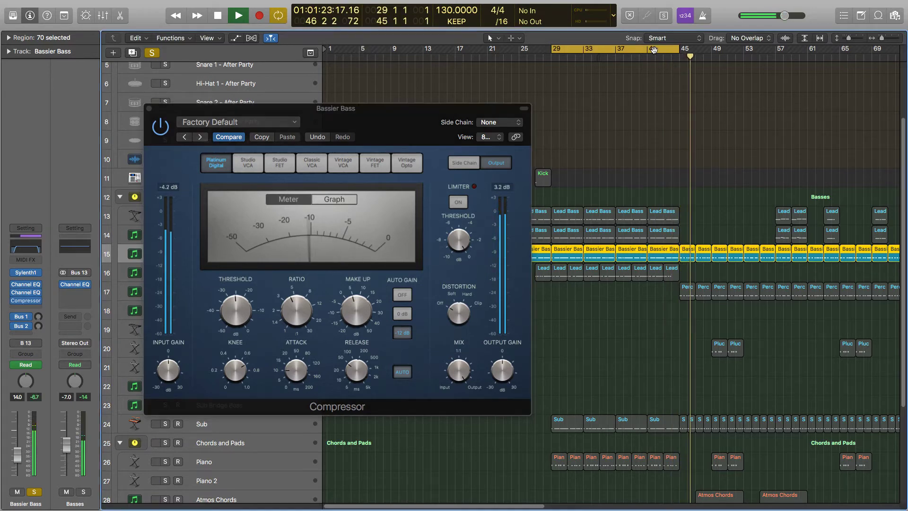
pyautogui.press('space')
pyautogui.press('space')
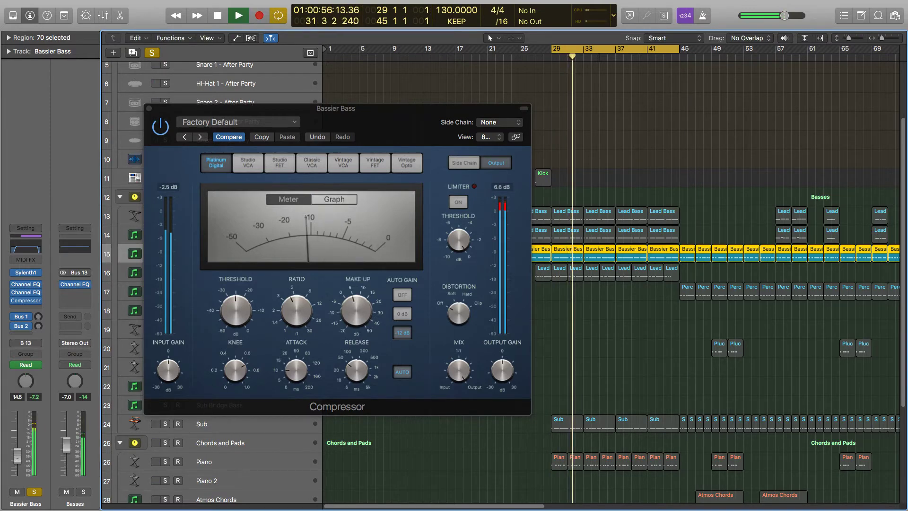
pyautogui.moveTo(17, 458); pyautogui.dragTo(17, 463)
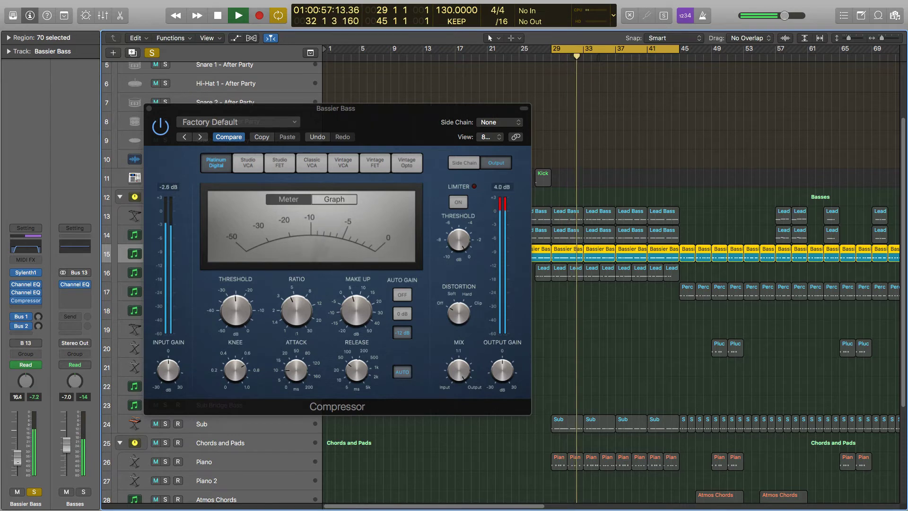
pyautogui.click(40, 492)
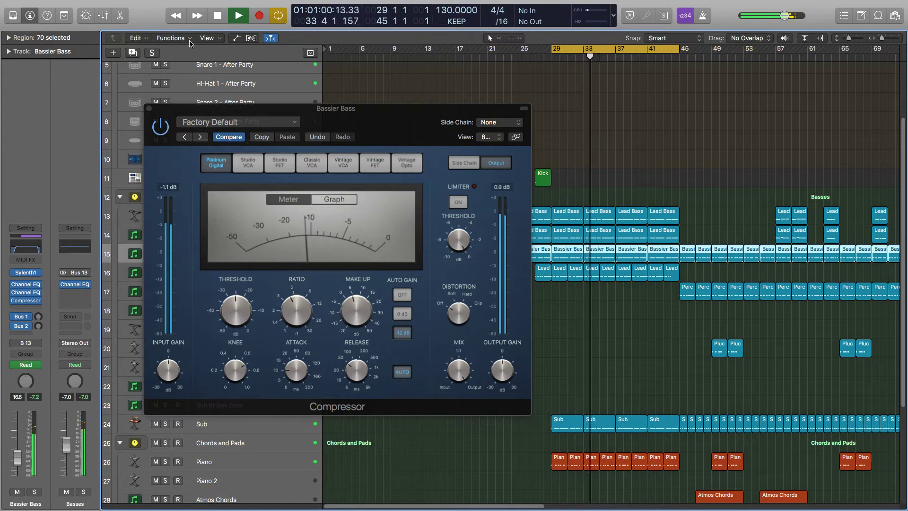
pyautogui.click(148, 113)
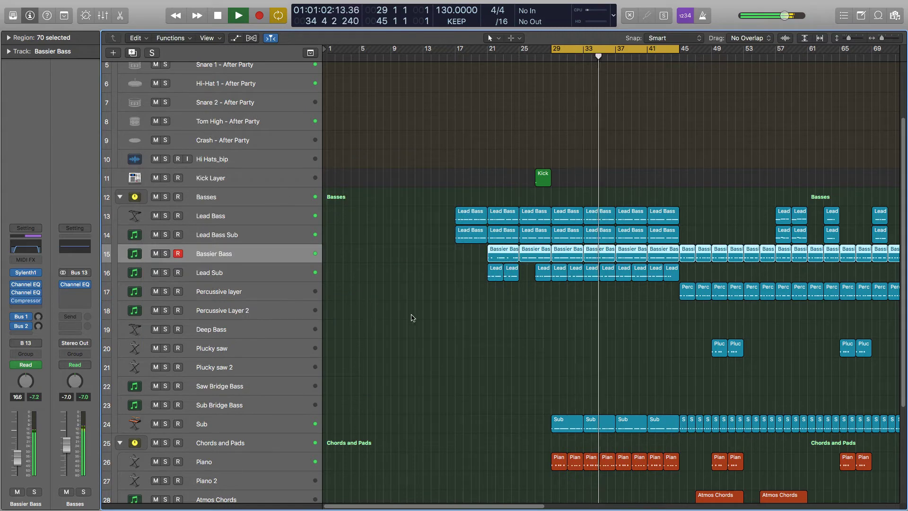
pyautogui.click(454, 336)
pyautogui.scroll(-2, 470, 346)
pyautogui.scroll(-5, 469, 345)
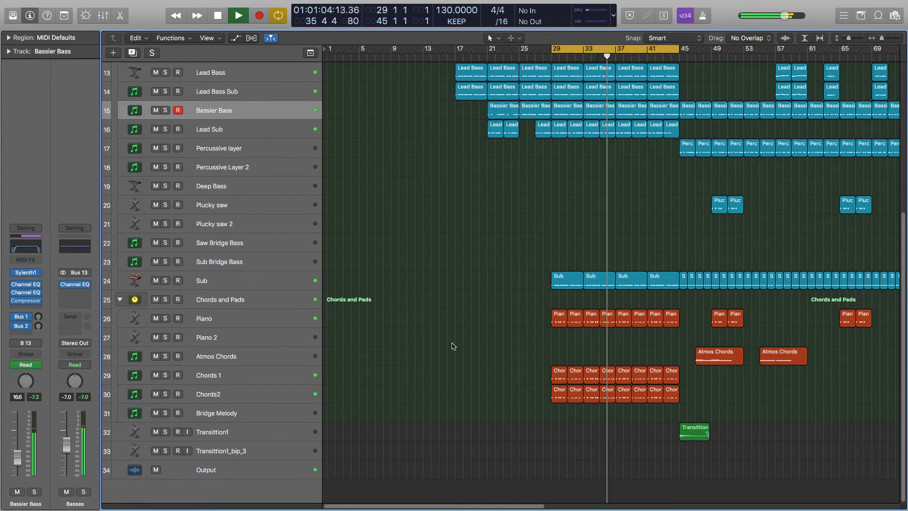
pyautogui.press('space')
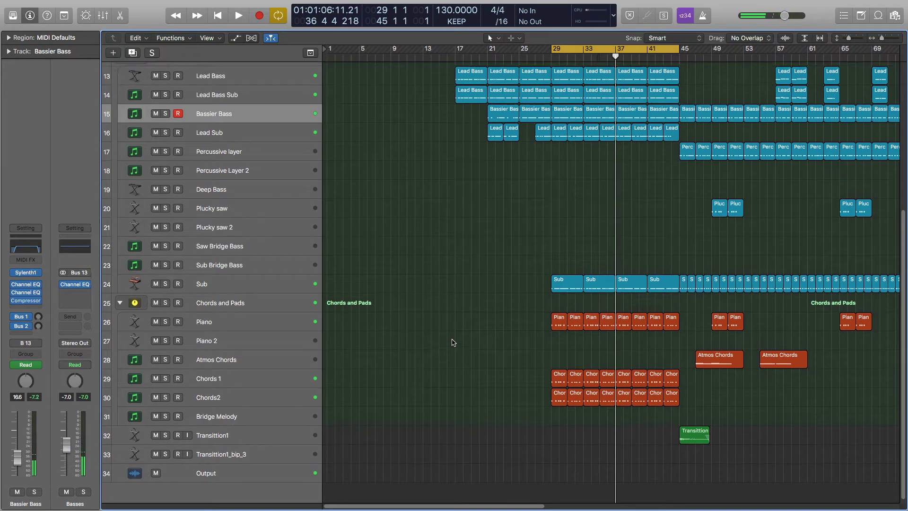
# - Turn cycling off and audition the full mix across the transition at bar 45 into the following section
pyautogui.scroll(2, 604, 136)
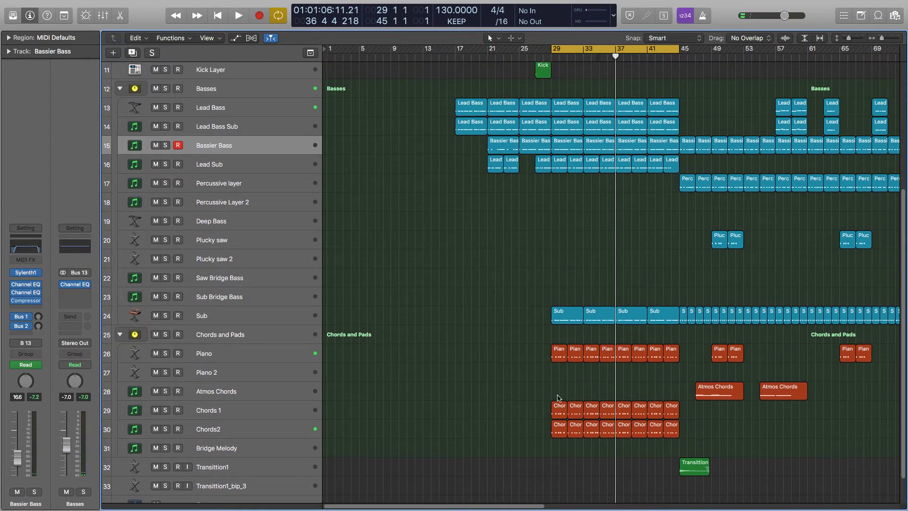
pyautogui.scroll(8, 648, 225)
pyautogui.press('c')
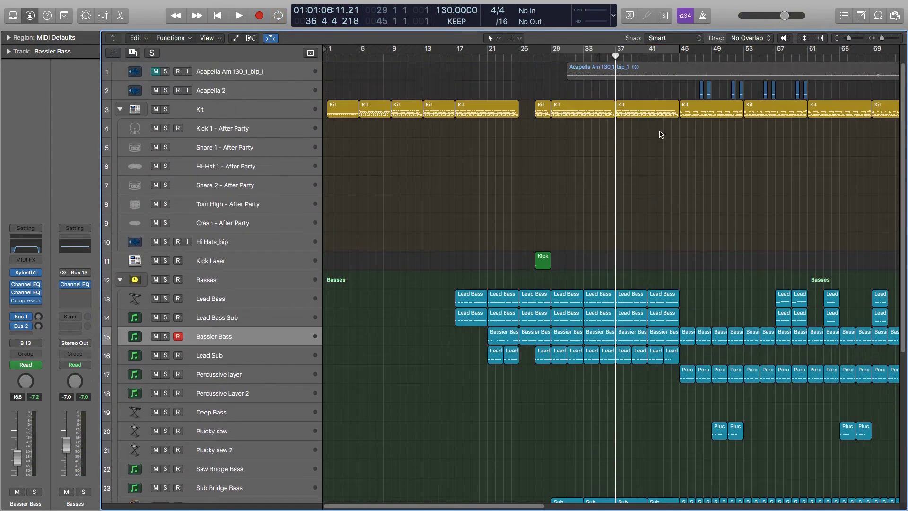
pyautogui.click(680, 57)
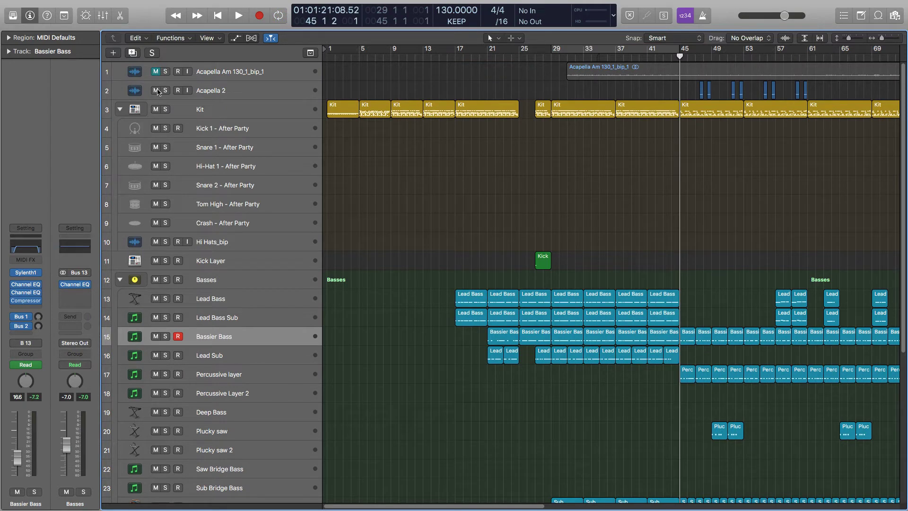
pyautogui.scroll(-5, 568, 265)
pyautogui.press('space')
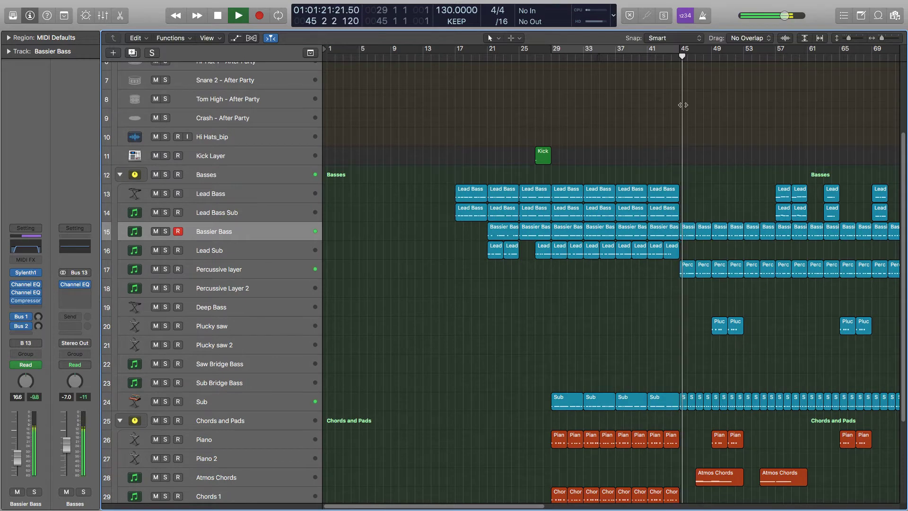
pyautogui.click(670, 55)
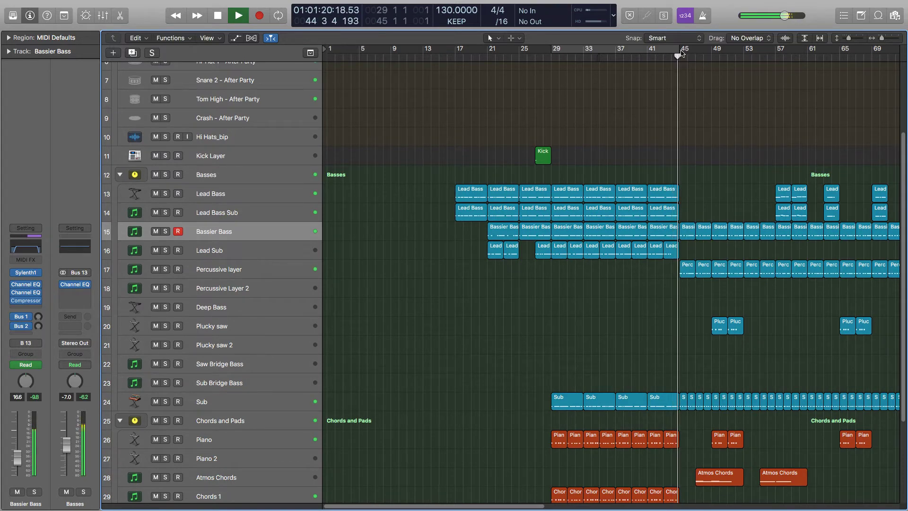
pyautogui.scroll(-6, 587, 333)
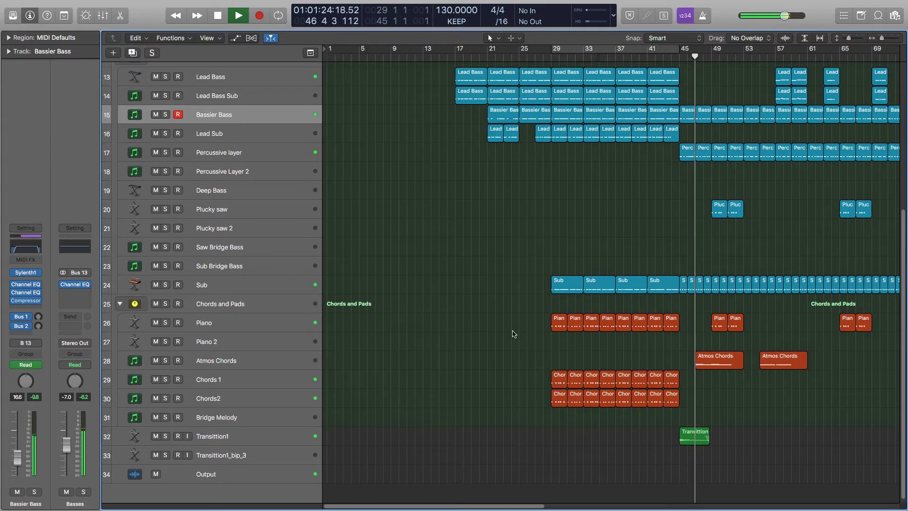
# - Cycle bars 45 to 49 and play the Percussive layer track in solo
pyautogui.scroll(1, 514, 334)
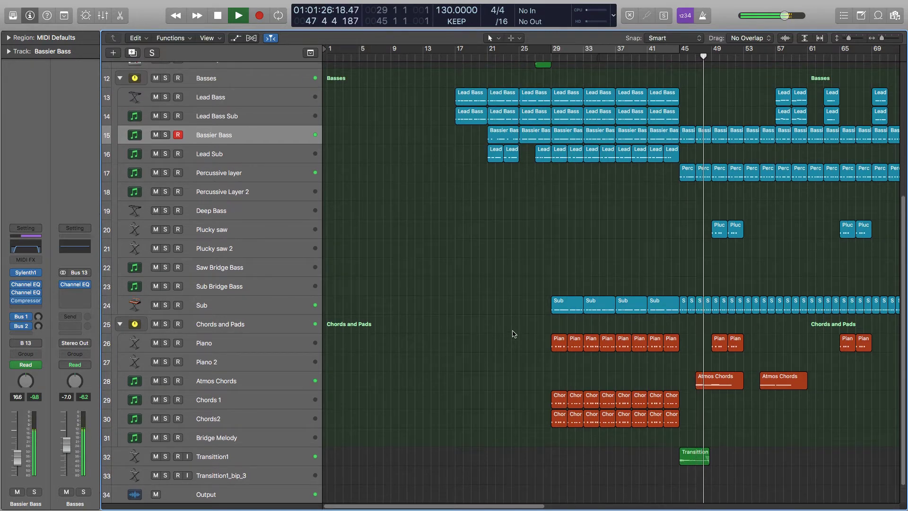
pyautogui.scroll(1, 514, 334)
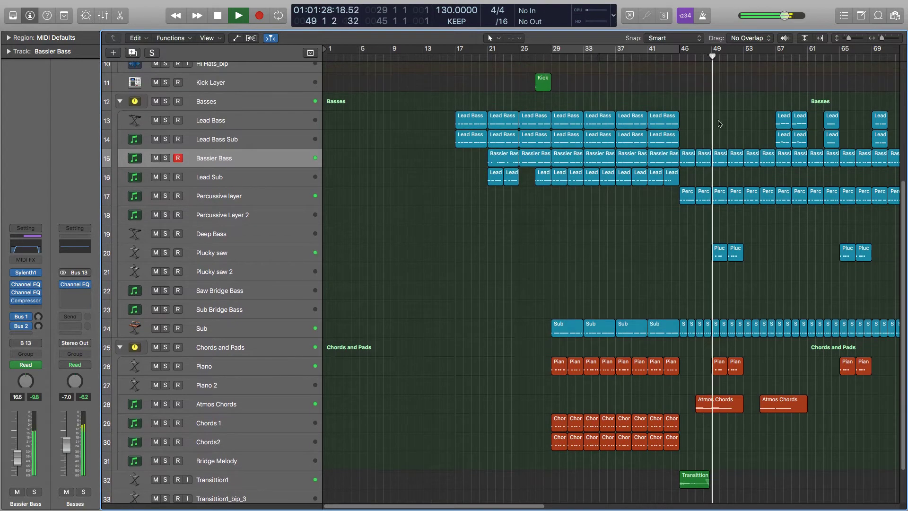
pyautogui.moveTo(687, 50); pyautogui.dragTo(713, 51)
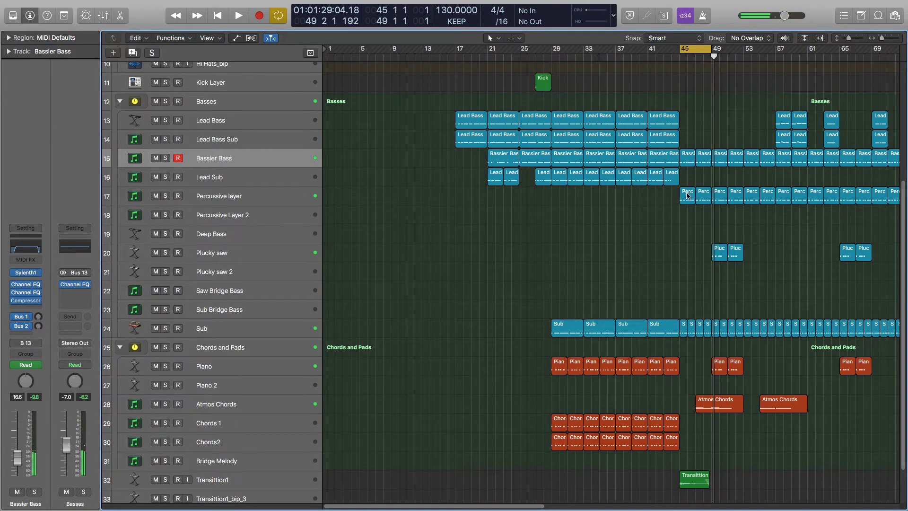
pyautogui.click(207, 191)
pyautogui.click(165, 196)
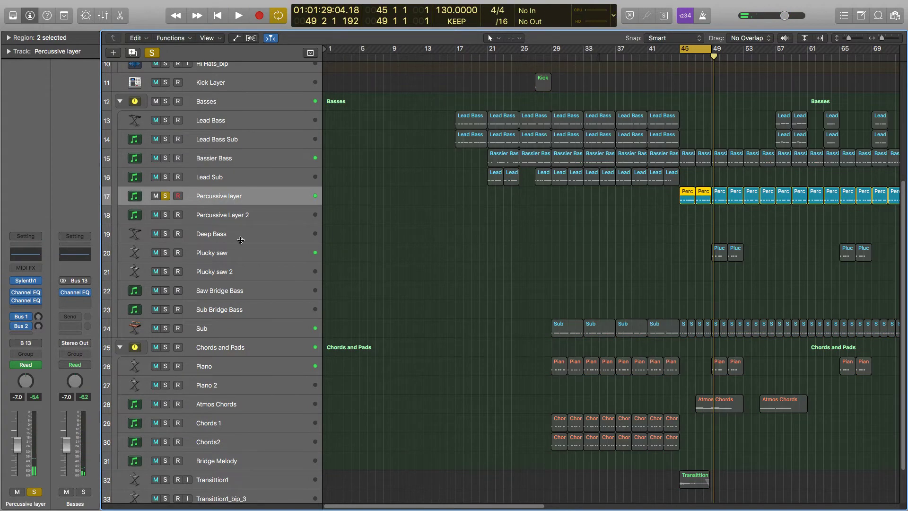
pyautogui.press('space')
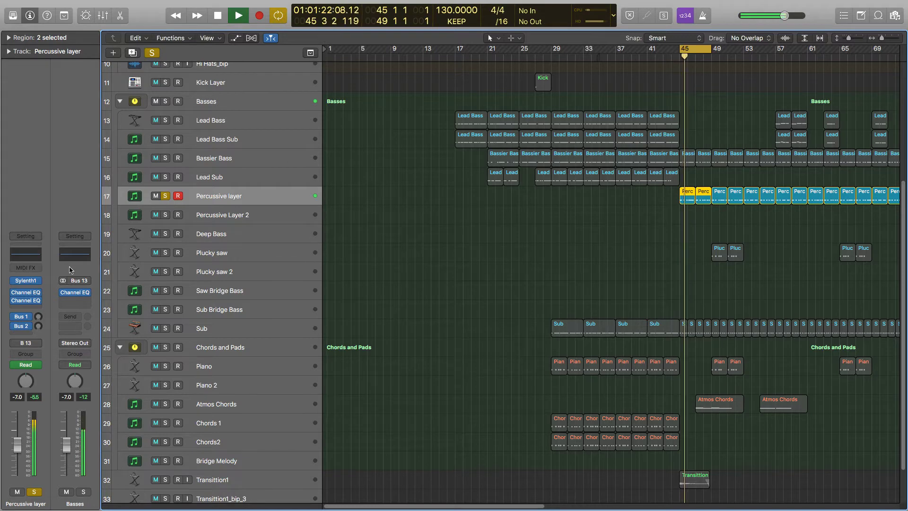
# - In the Percussive layer's second Channel EQ, enable a 62 Hz low cut and a 13800 Hz high cut, both at 48 dB/Oct
pyautogui.click(27, 297)
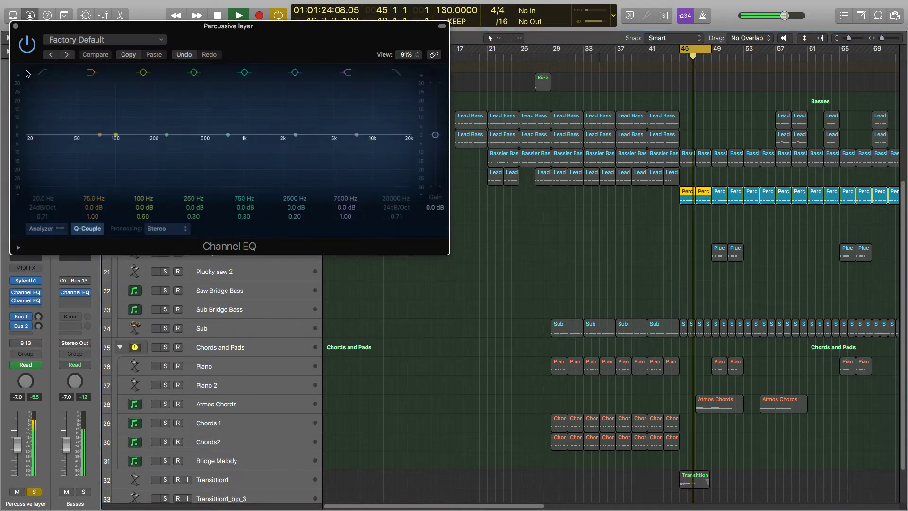
pyautogui.click(397, 73)
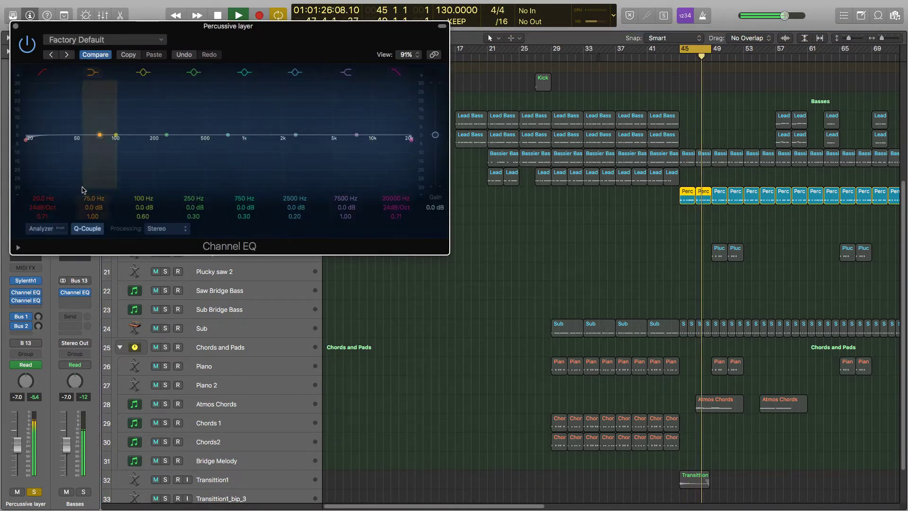
pyautogui.click(42, 72)
pyautogui.moveTo(42, 208); pyautogui.dragTo(43, 199)
pyautogui.moveTo(26, 140); pyautogui.dragTo(90, 140)
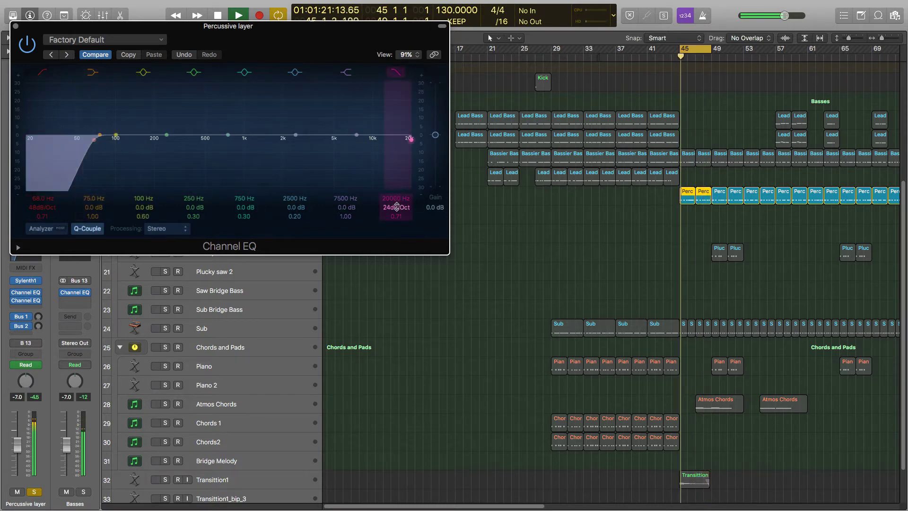
pyautogui.moveTo(397, 207); pyautogui.dragTo(396, 209)
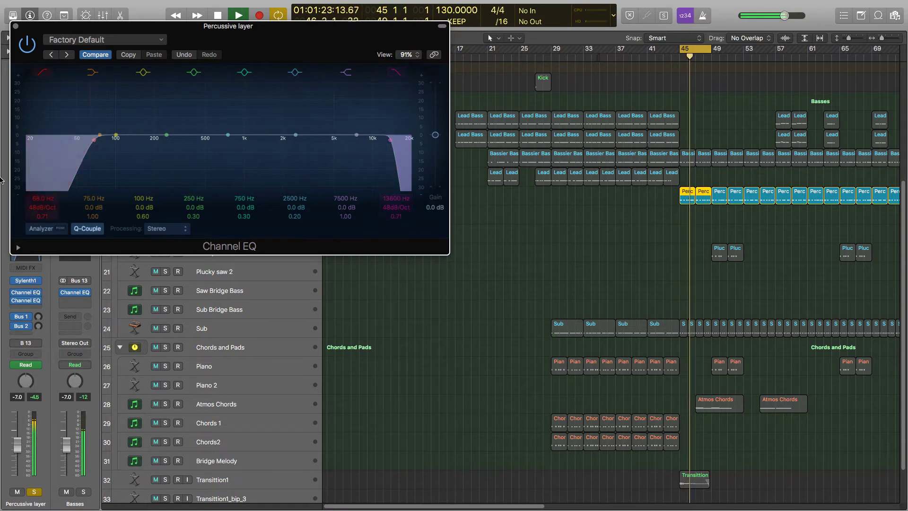
pyautogui.moveTo(43, 198); pyautogui.dragTo(43, 202)
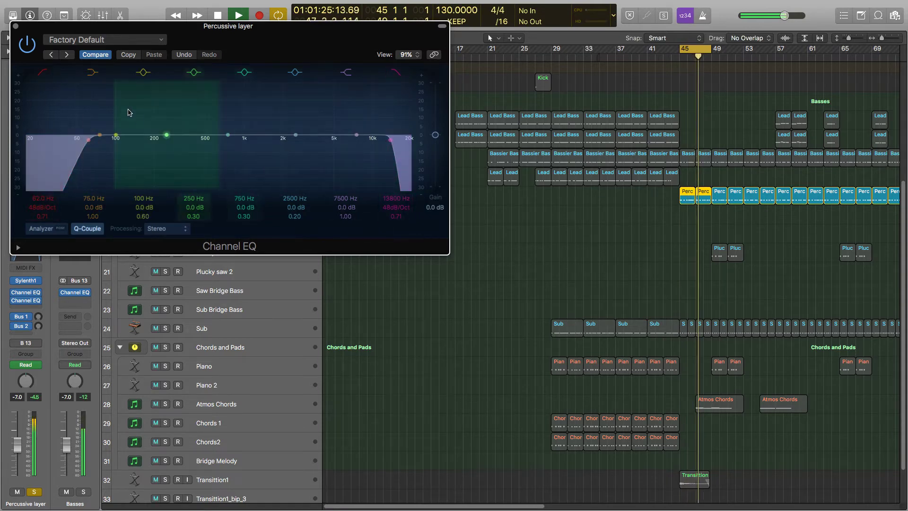
pyautogui.click(15, 26)
# - In the Percussive layer's other Channel EQ, set bands to 95 Hz +4.5 dB, 205 Hz -0.5 dB and 176 Hz +1.5 dB, comparing with bypass
pyautogui.click(23, 302)
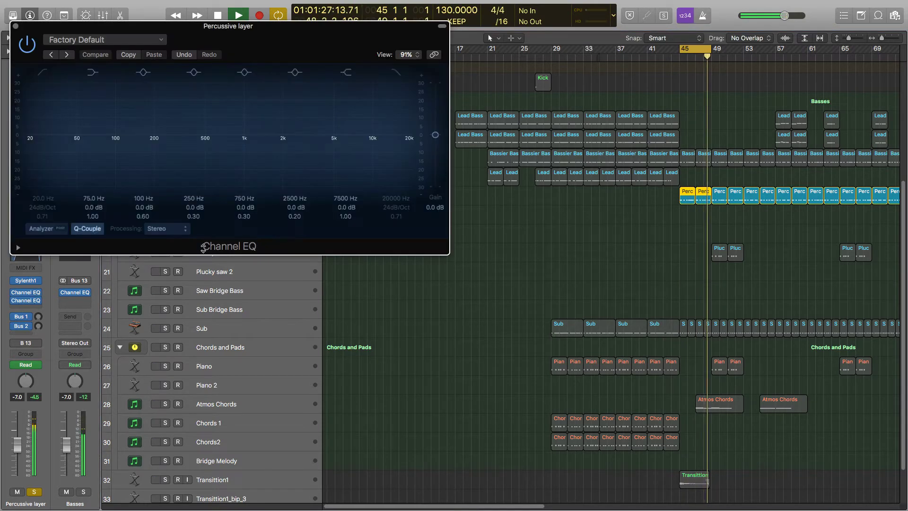
pyautogui.moveTo(165, 136); pyautogui.dragTo(155, 137)
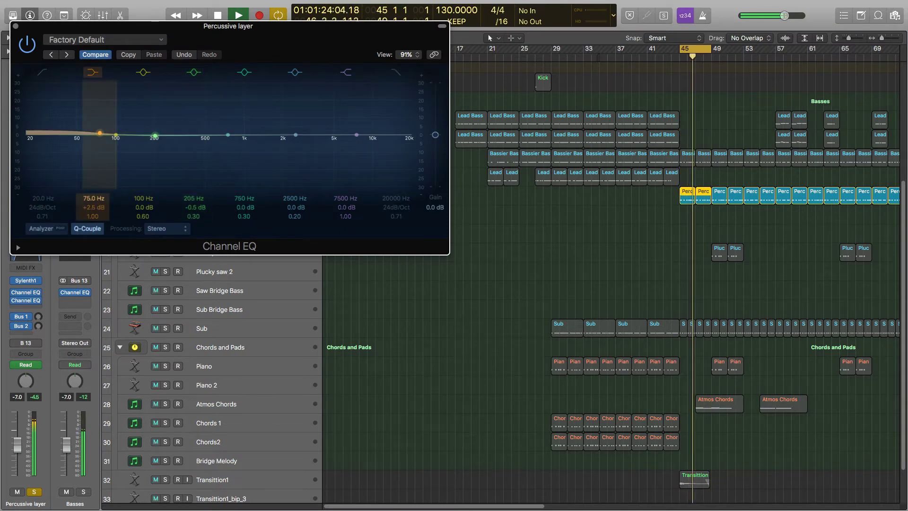
pyautogui.moveTo(99, 133); pyautogui.dragTo(108, 134)
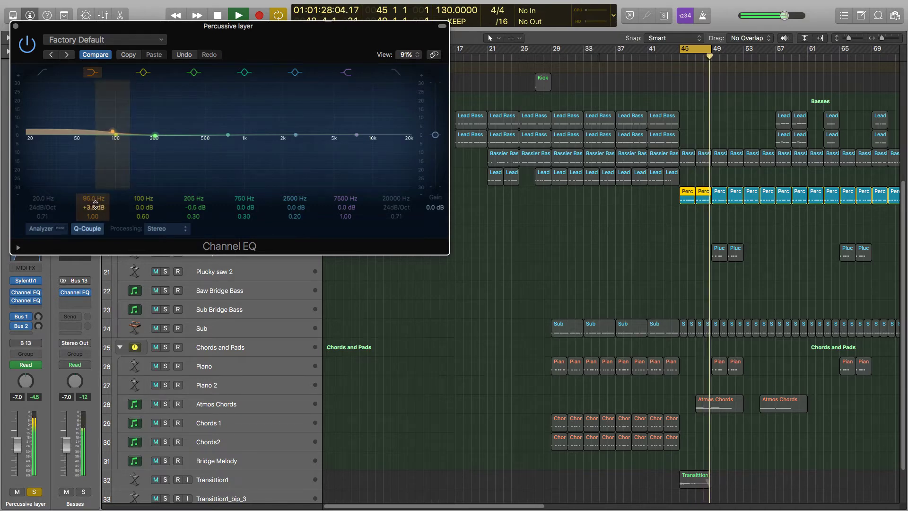
pyautogui.moveTo(228, 135); pyautogui.dragTo(141, 138)
pyautogui.click(27, 44)
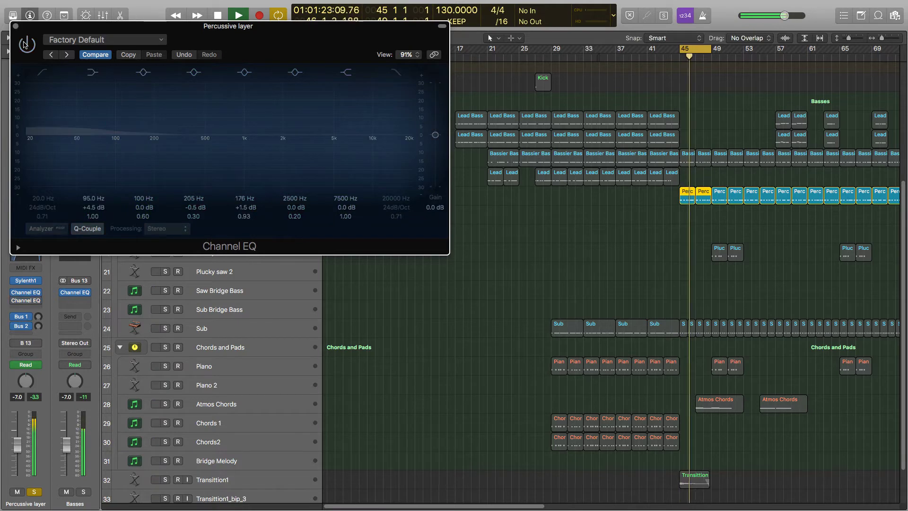
pyautogui.click(26, 44)
pyautogui.click(16, 26)
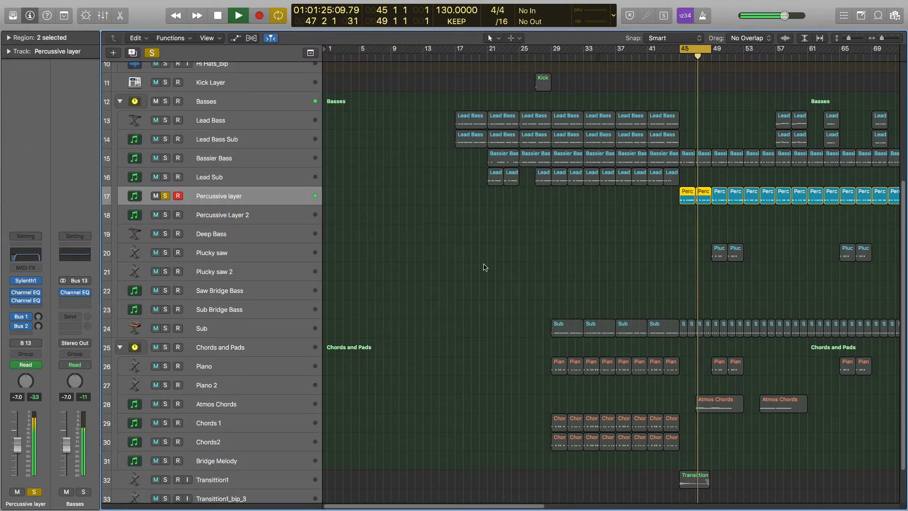
# - Insert a stereo Compressor after the Percussive layer's EQs and adjust its ratio, make-up gain and threshold during playback
pyautogui.press('space')
pyautogui.click(26, 308)
pyautogui.moveTo(56, 327)
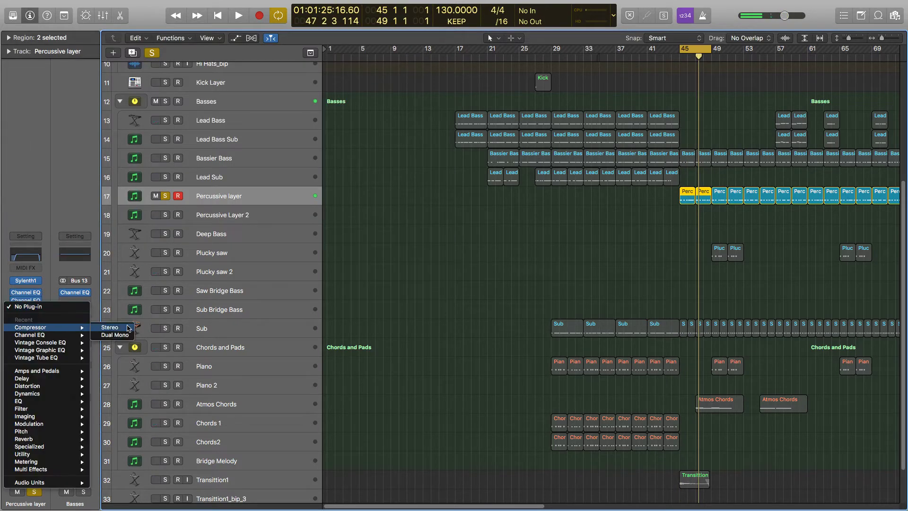
pyautogui.click(109, 328)
pyautogui.press('space')
pyautogui.moveTo(164, 214); pyautogui.dragTo(161, 190)
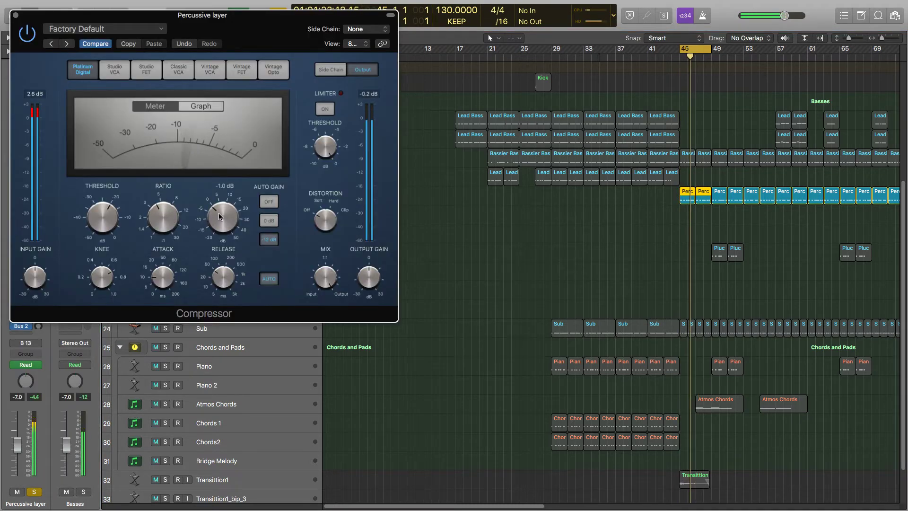
pyautogui.moveTo(219, 213); pyautogui.dragTo(219, 206)
pyautogui.moveTo(108, 217); pyautogui.dragTo(108, 223)
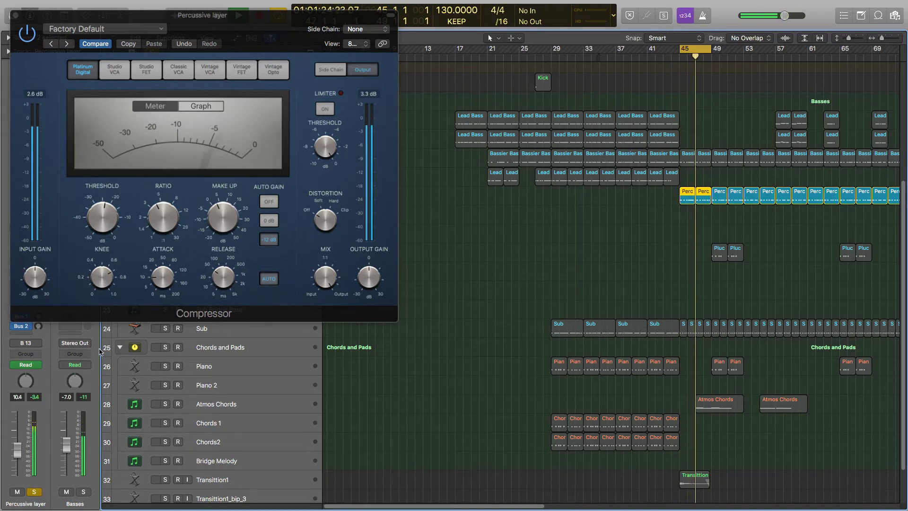
pyautogui.click(19, 19)
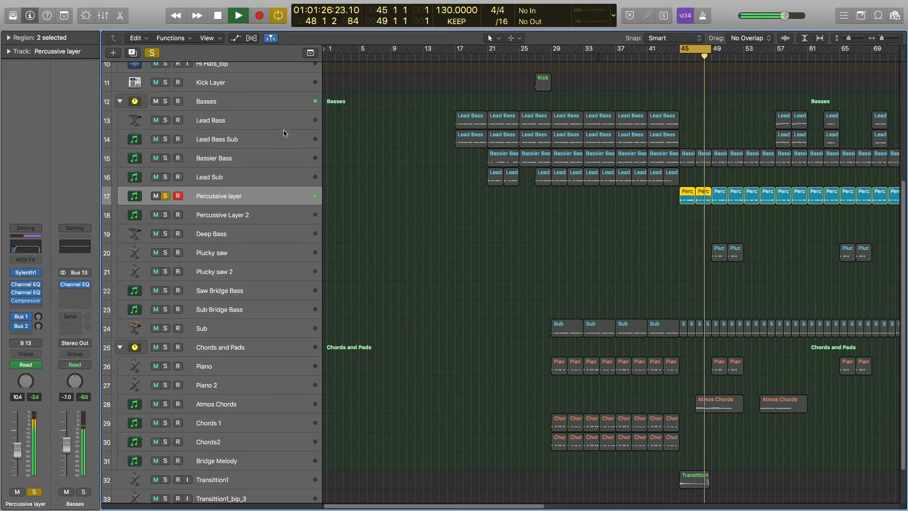
# - Audition the Bassier Bass and Percussive layer soloed together, and listen to them in the full mix without solo or cycling
pyautogui.press('s')
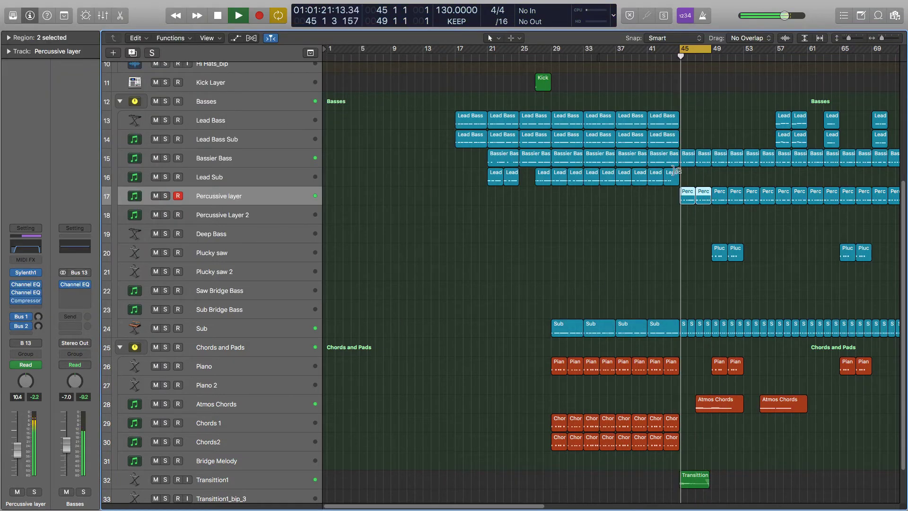
pyautogui.click(251, 162)
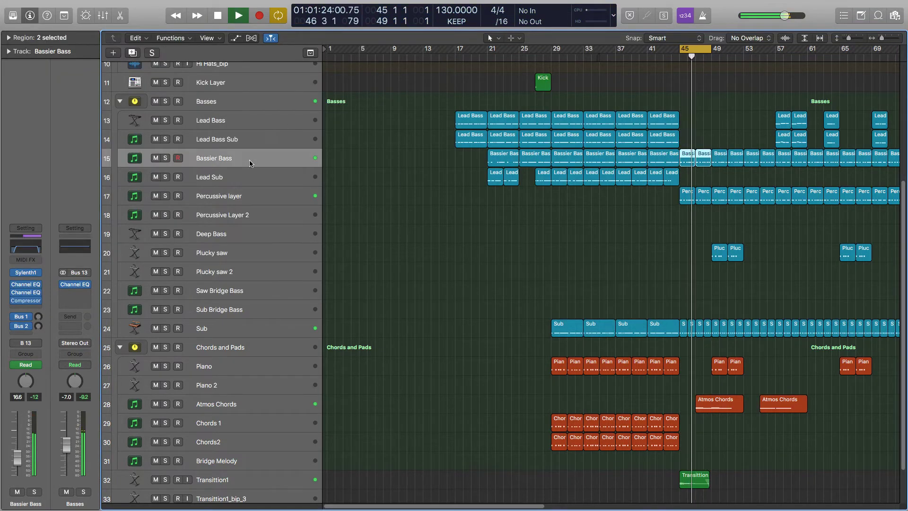
pyautogui.click(165, 158)
pyautogui.click(165, 196)
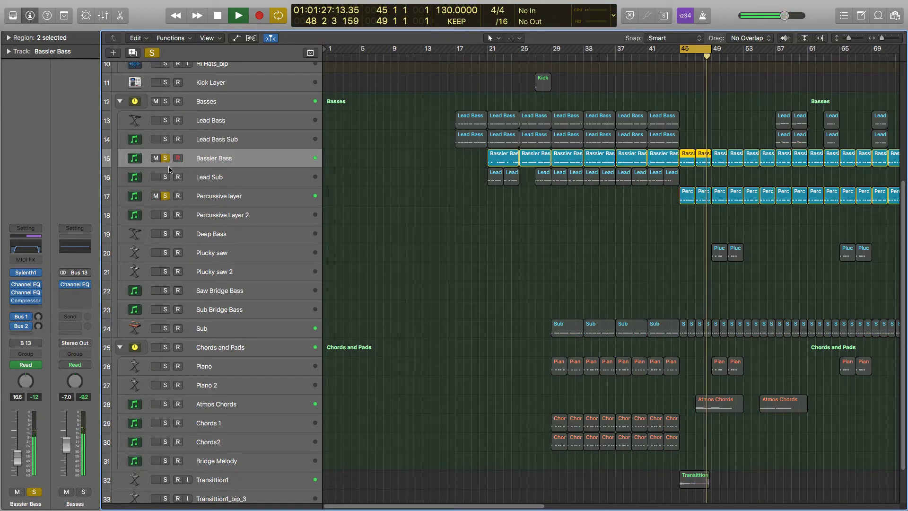
pyautogui.click(165, 197)
pyautogui.click(163, 160)
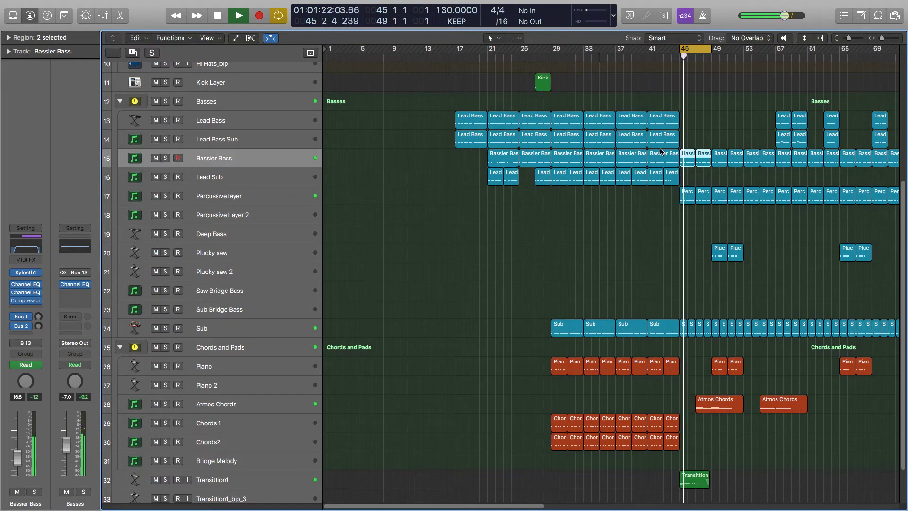
pyautogui.click(255, 204)
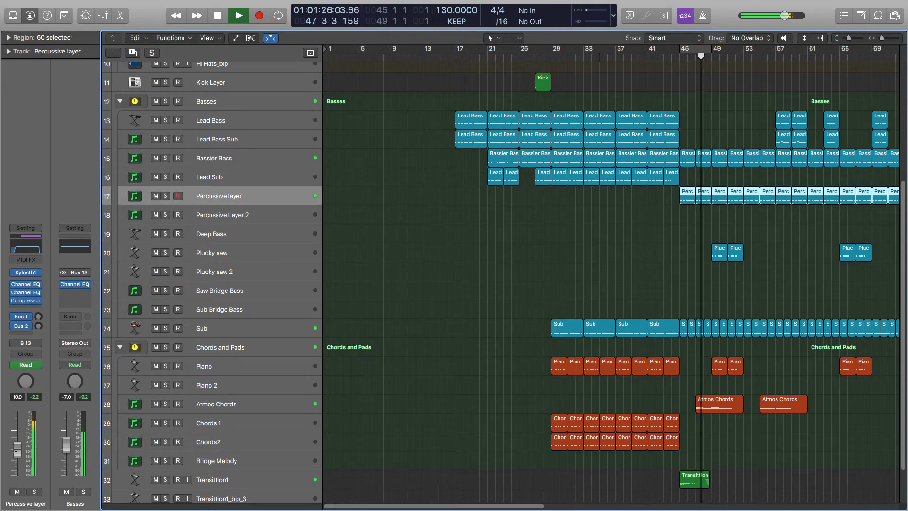
pyautogui.click(367, 274)
# - Solo Atmos Chords, cycle bars 47 to 53, and examine the track's Channel EQ curve during playback
pyautogui.scroll(-1, 583, 370)
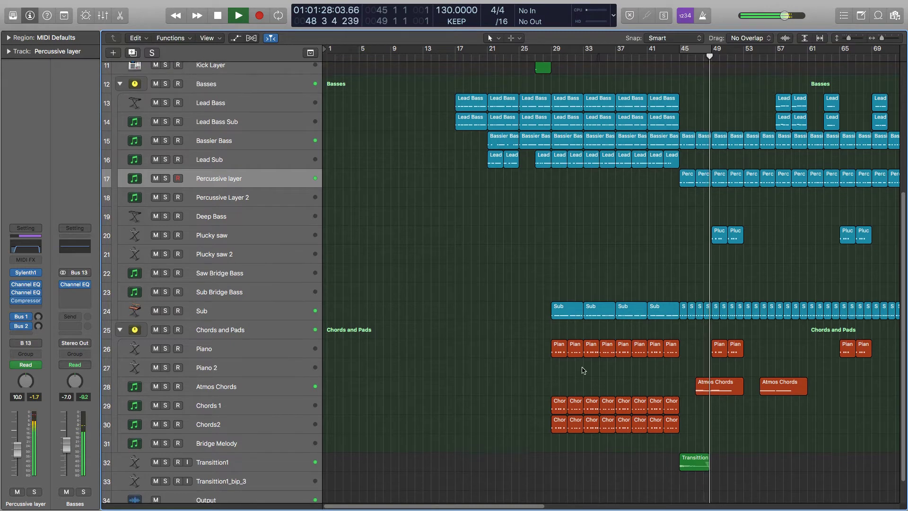
pyautogui.press('space')
pyautogui.click(165, 386)
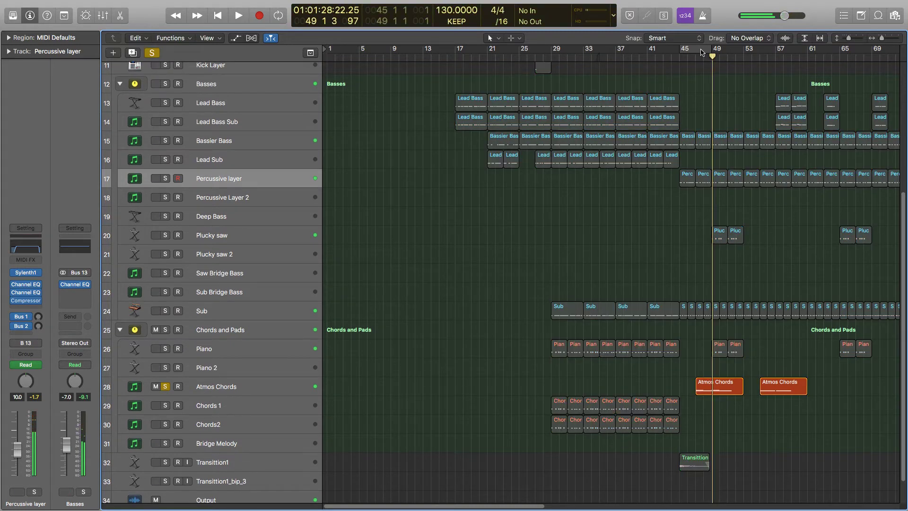
pyautogui.moveTo(701, 52); pyautogui.dragTo(743, 51)
pyautogui.press('space')
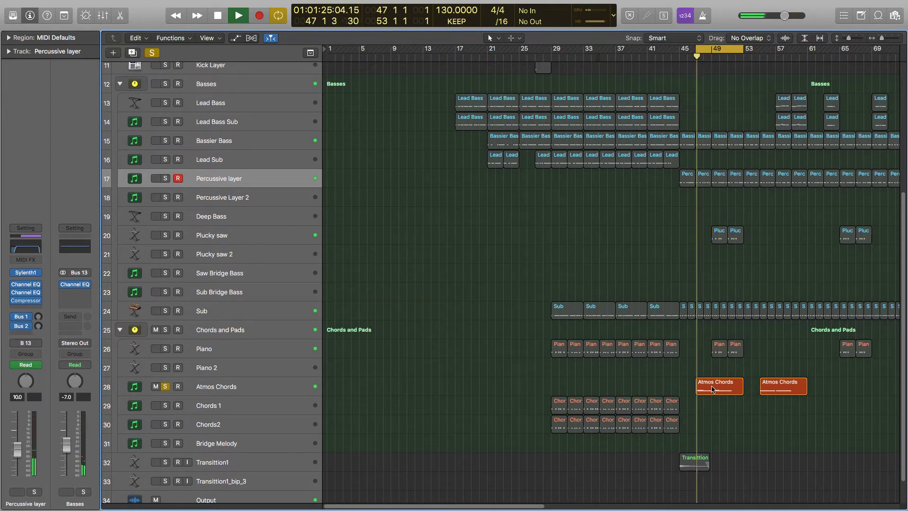
pyautogui.click(713, 389)
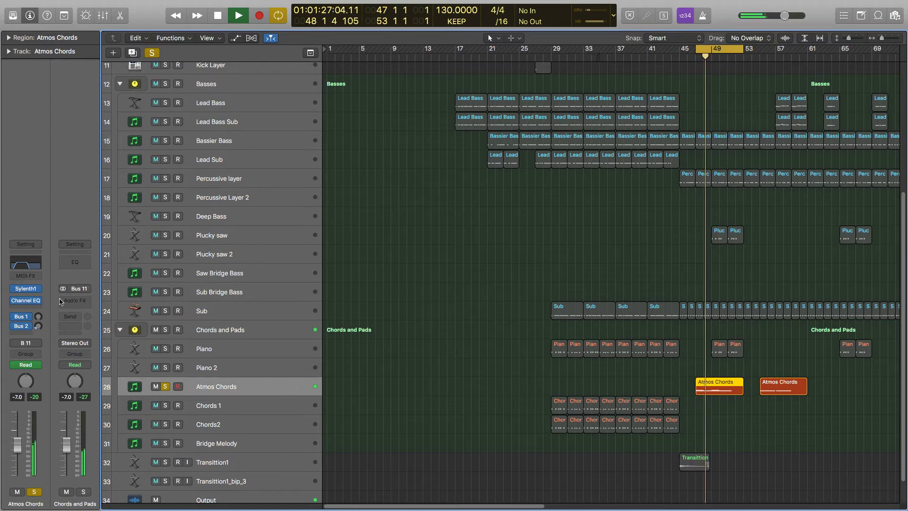
pyautogui.click(34, 263)
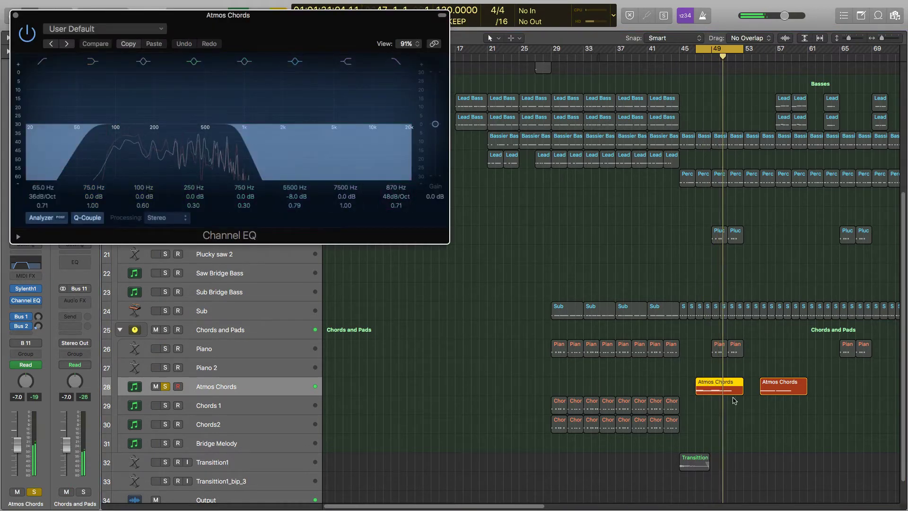
pyautogui.click(16, 16)
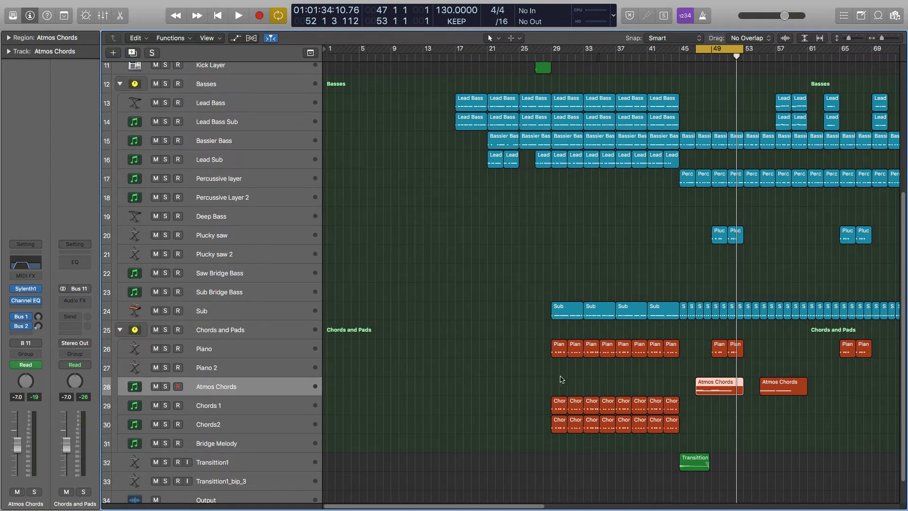
# - Solo the Piano track, turn cycling off and play its part from bar 50
pyautogui.scroll(10, 481, 375)
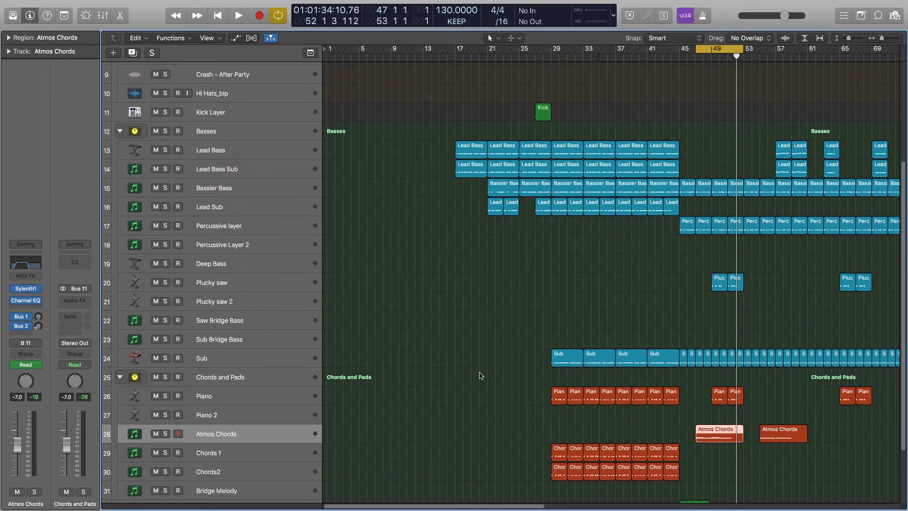
pyautogui.scroll(-8, 481, 391)
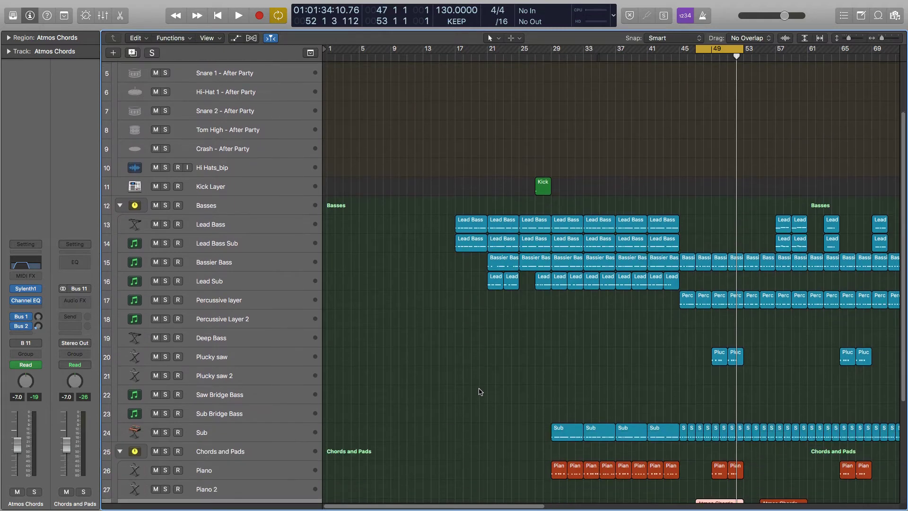
pyautogui.click(166, 392)
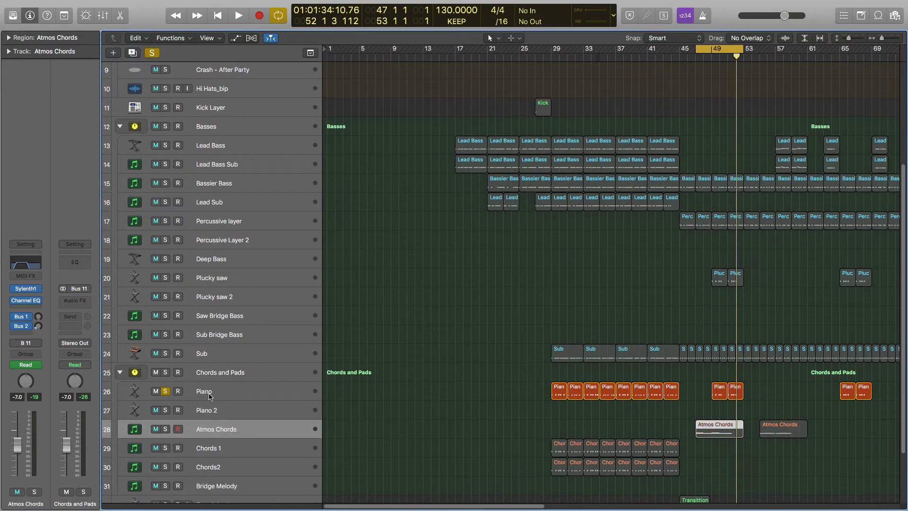
pyautogui.click(210, 393)
pyautogui.press('space')
pyautogui.press('space')
pyautogui.click(732, 48)
pyautogui.click(720, 58)
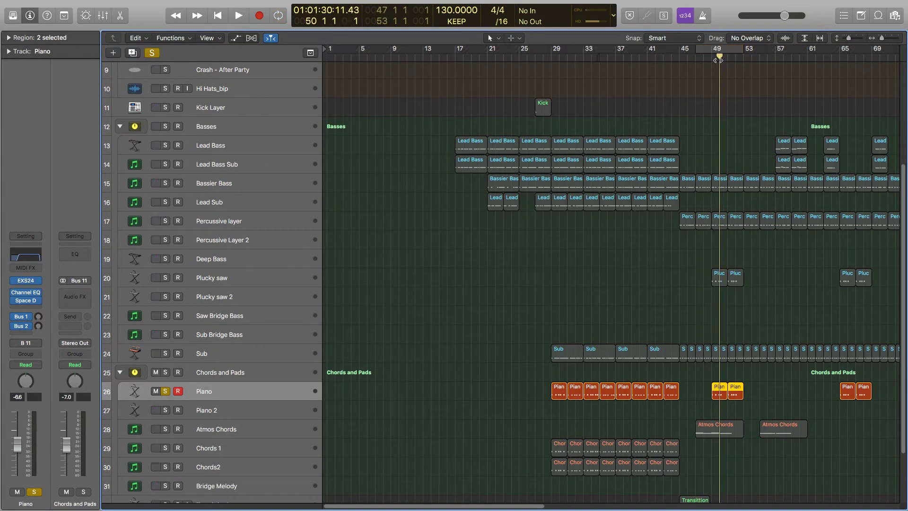
pyautogui.click(715, 59)
pyautogui.press('space')
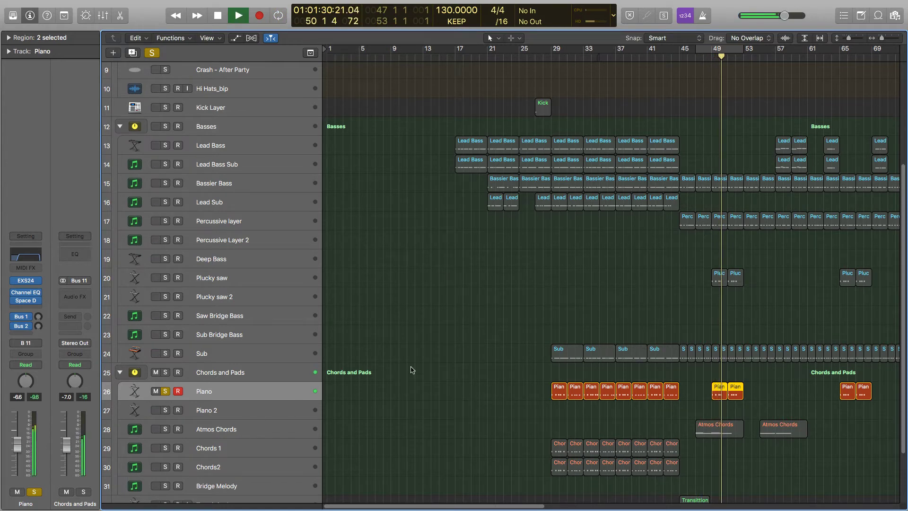
# - Take the Piano track out of solo, listen to it in the full mix, and stop playback
pyautogui.scroll(-4, 412, 371)
pyautogui.click(165, 319)
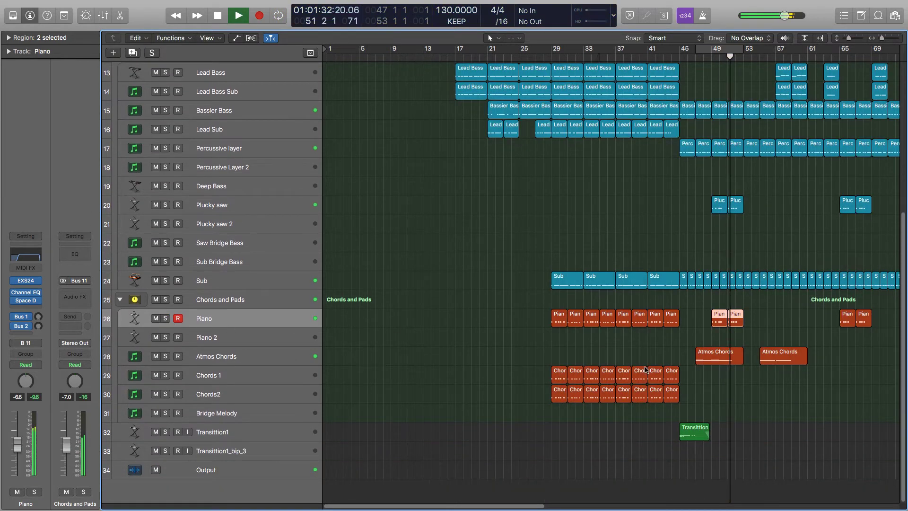
pyautogui.scroll(6, 785, 371)
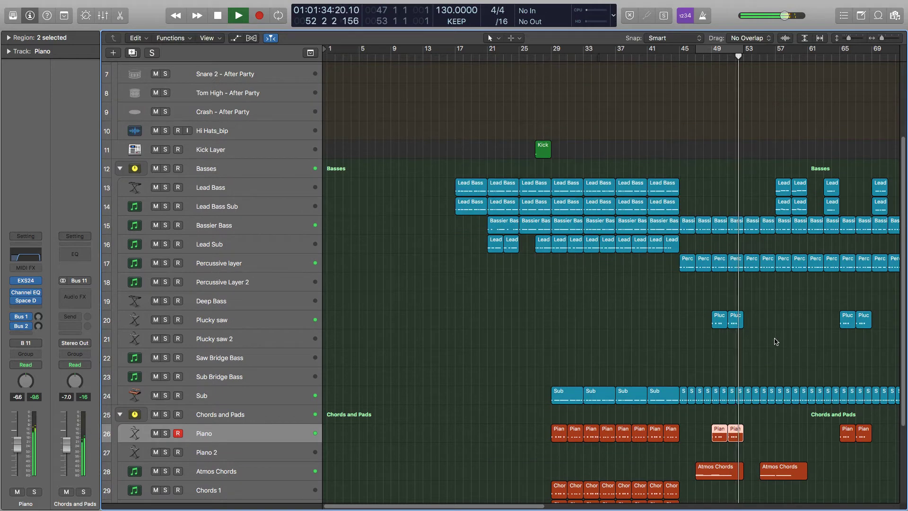
pyautogui.press('space')
# - Solo the Plucky saw track, cycle bars 49 to 53, and start playback
pyautogui.click(180, 319)
pyautogui.press('s')
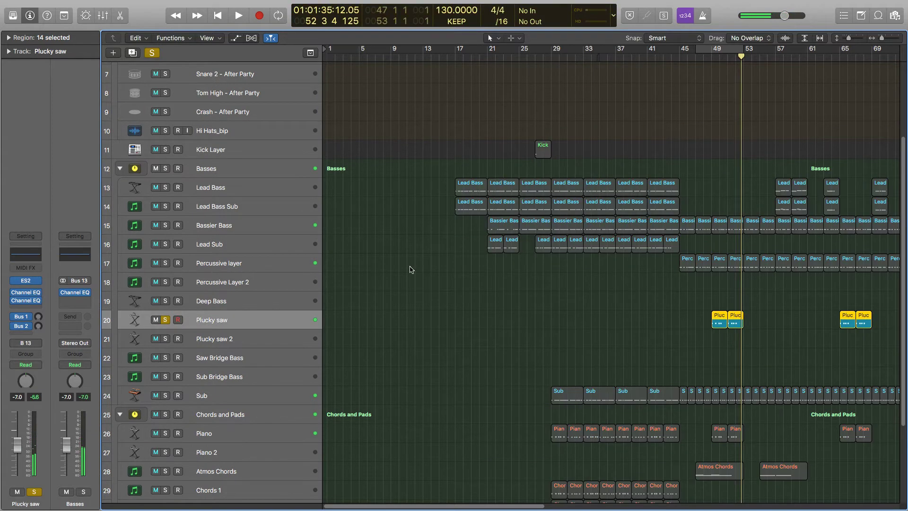
pyautogui.click(715, 50)
pyautogui.moveTo(716, 50); pyautogui.dragTo(744, 52)
pyautogui.press('space')
pyautogui.click(245, 318)
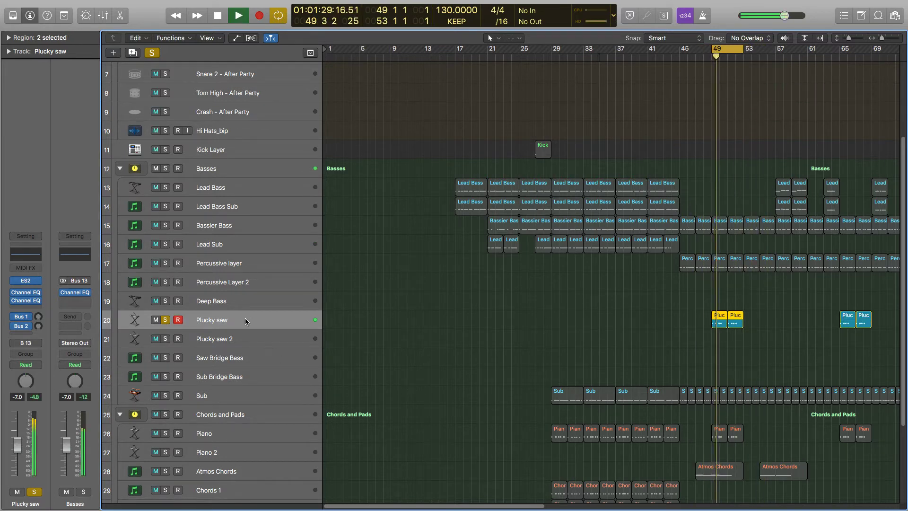
# - In Plucky saw's first Channel EQ, enable a 48 dB/Oct low cut and raise it to 215 Hz
pyautogui.click(27, 294)
pyautogui.click(42, 72)
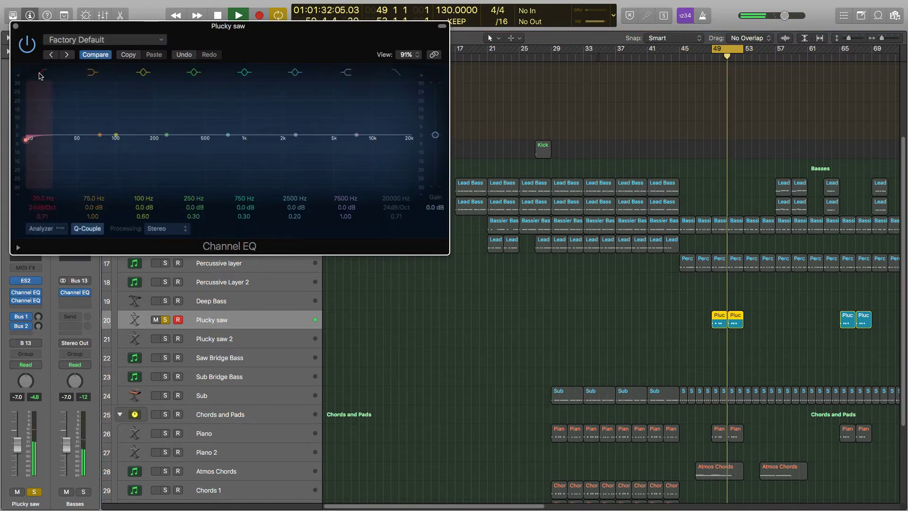
pyautogui.moveTo(42, 199); pyautogui.dragTo(46, 146)
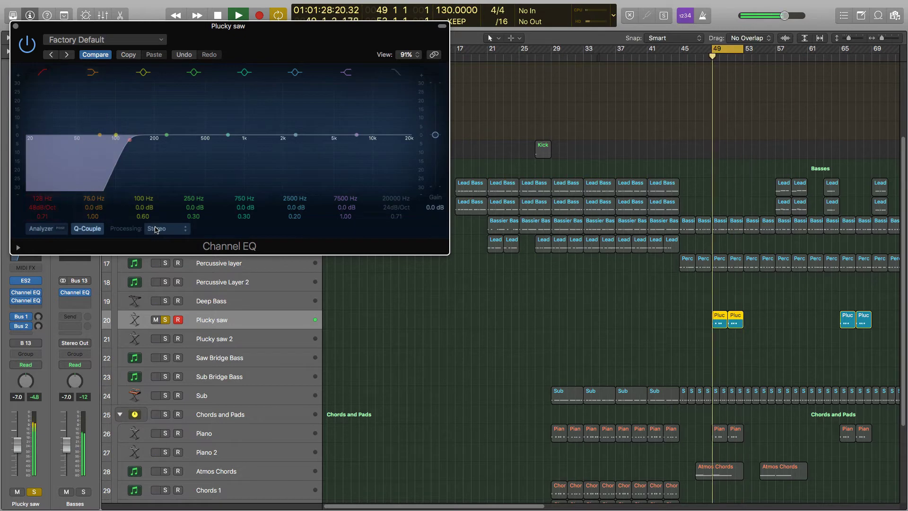
pyautogui.moveTo(129, 141); pyautogui.dragTo(158, 140)
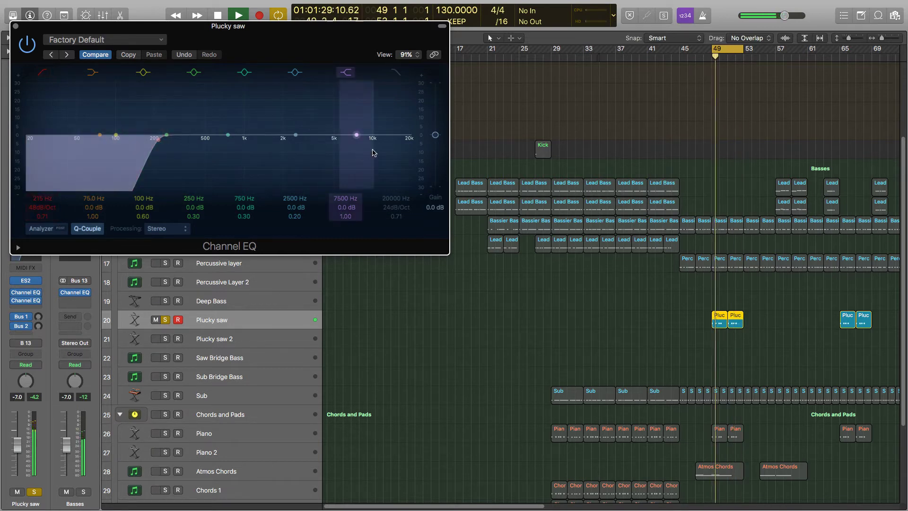
# - Enable a 48 dB/Oct high cut at 16400 Hz in Plucky saw's EQ and close the plug-in
pyautogui.click(395, 72)
pyautogui.moveTo(399, 205); pyautogui.dragTo(399, 208)
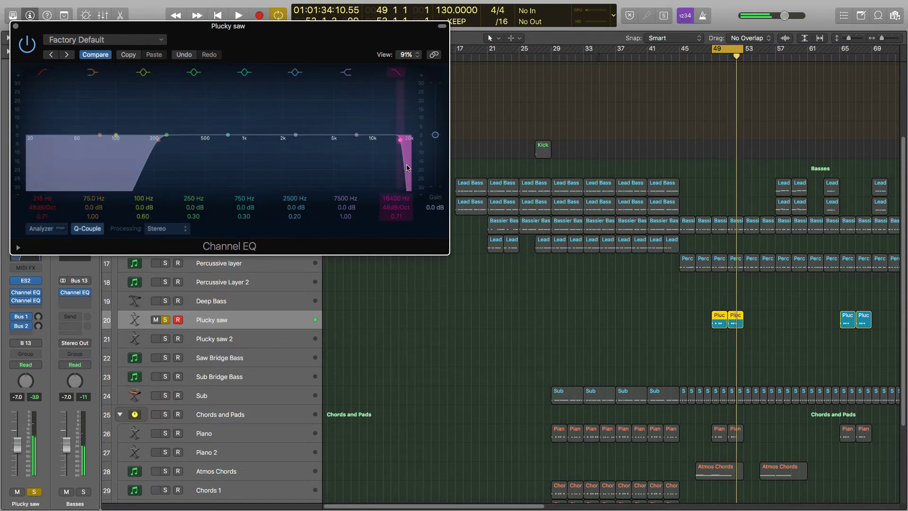
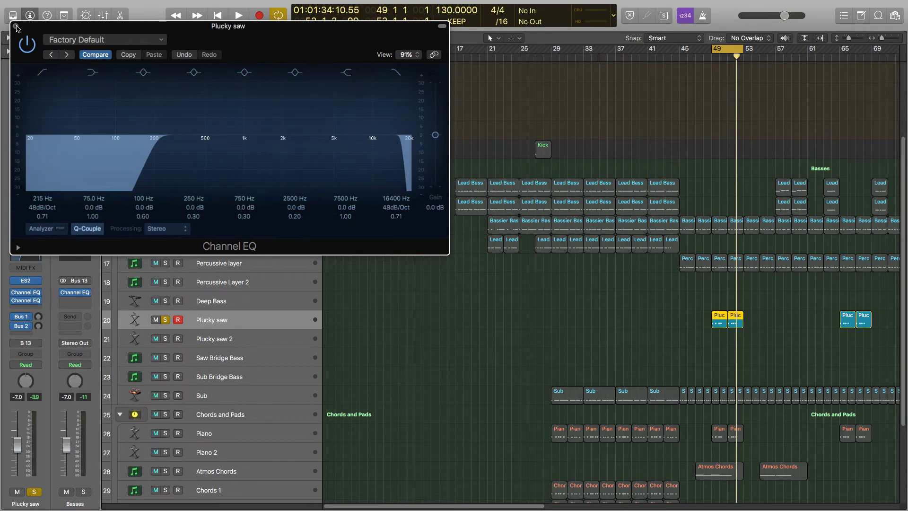
pyautogui.click(17, 26)
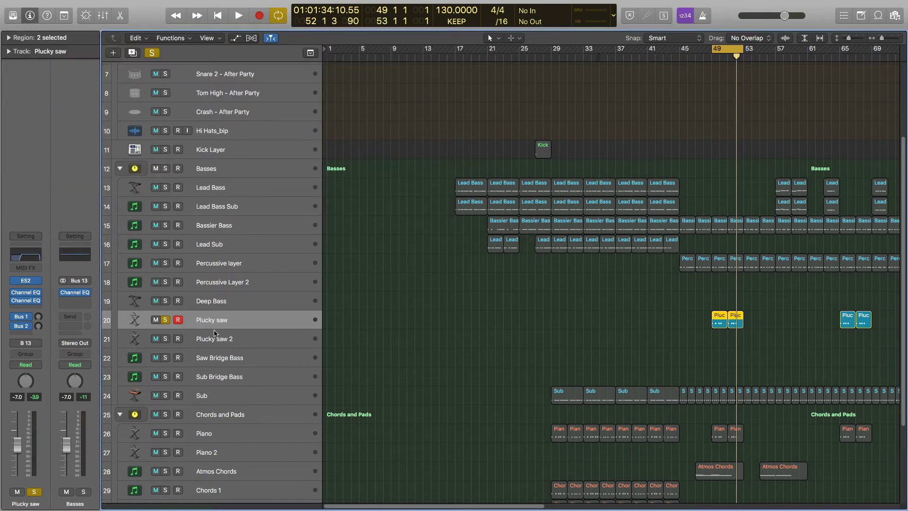
# - Take Plucky saw out of solo and select the Piano track
pyautogui.click(165, 320)
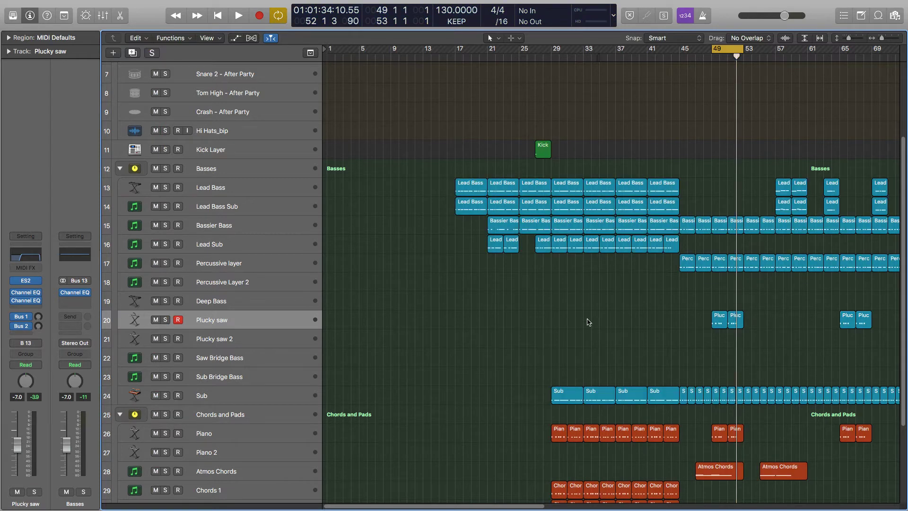
pyautogui.scroll(-5, 588, 322)
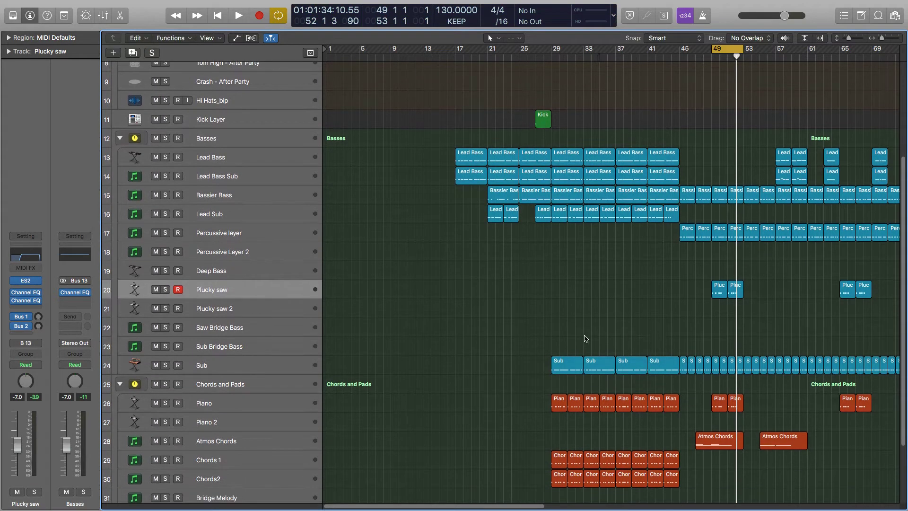
pyautogui.click(256, 360)
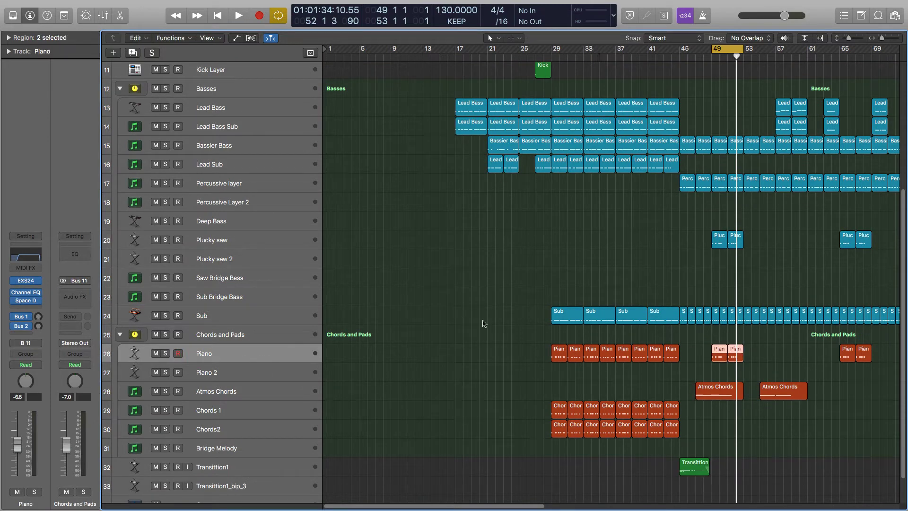
pyautogui.scroll(1, 617, 301)
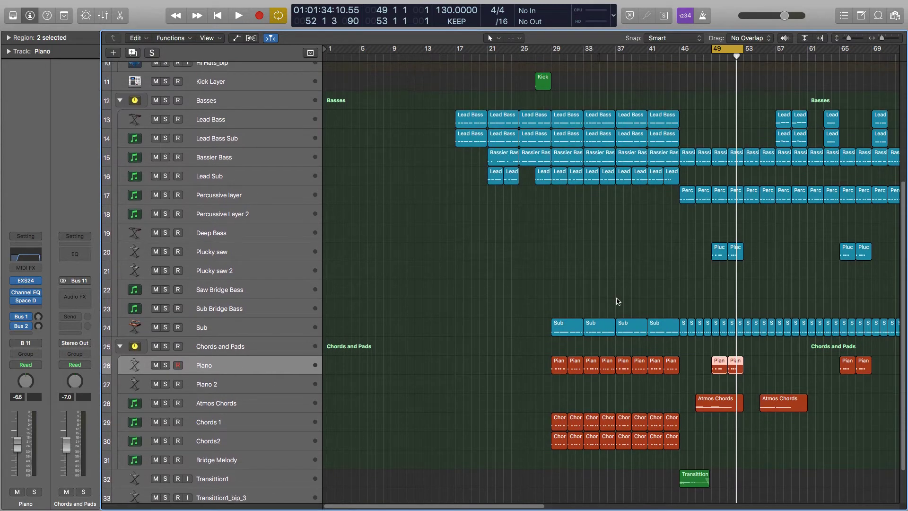
# - Open Plucky saw's second Channel EQ, play bars 49 to 53 cycled with the track soloed, and show the mixer
pyautogui.click(717, 56)
pyautogui.click(719, 253)
pyautogui.click(249, 270)
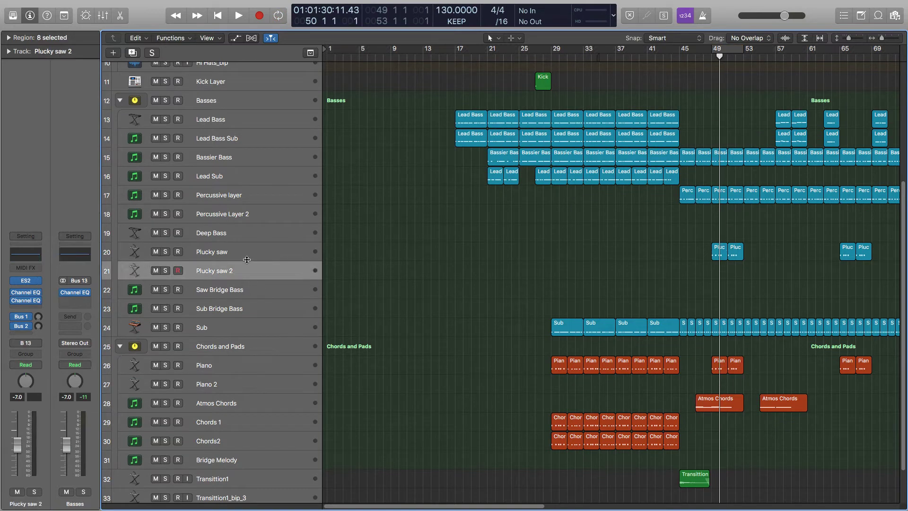
pyautogui.click(247, 257)
pyautogui.click(28, 301)
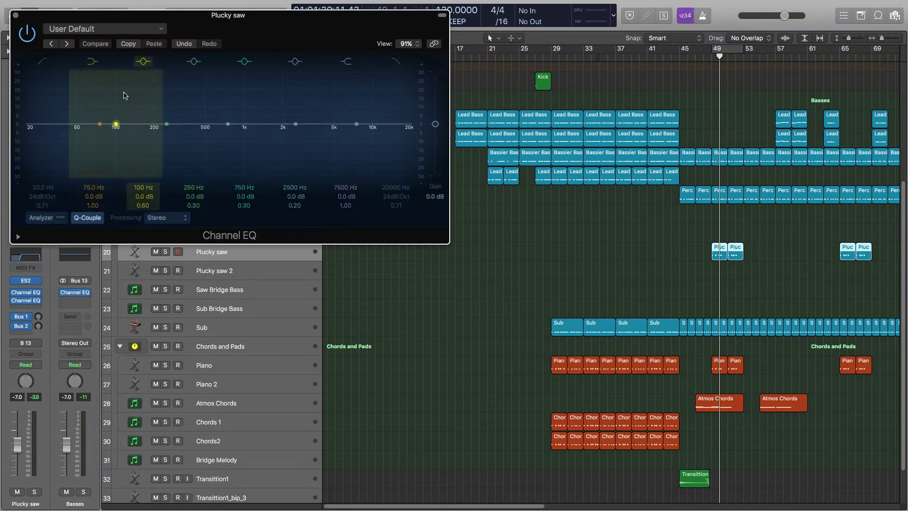
pyautogui.click(726, 55)
pyautogui.press('space')
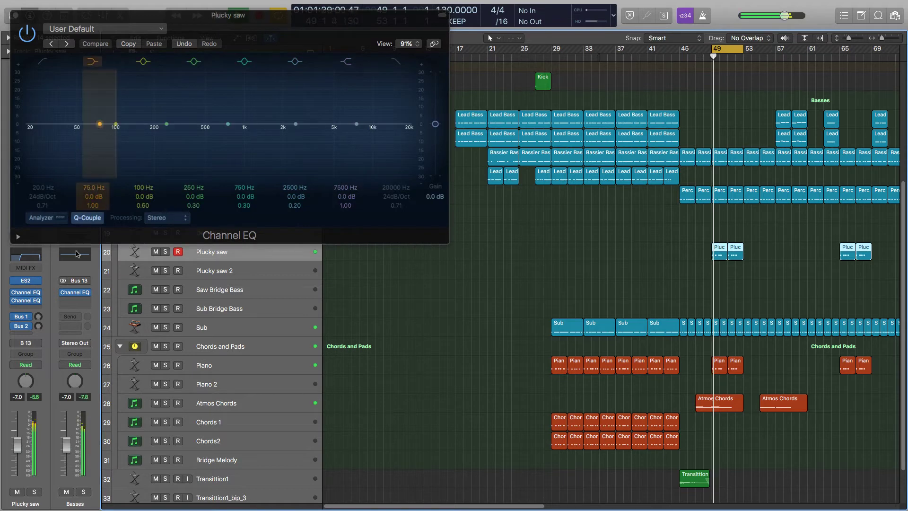
pyautogui.press('x')
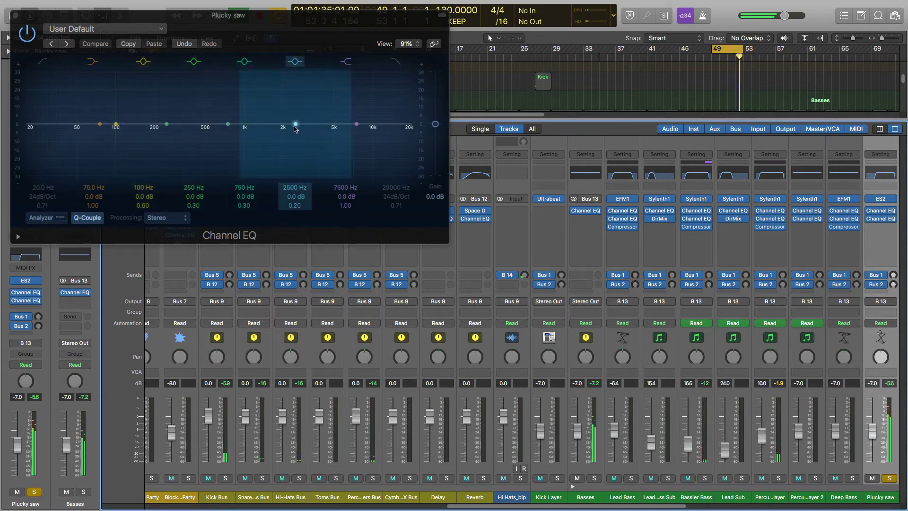
# - Boost the 2500 Hz band by 3.0 dB, move it to about 980 Hz with Q 0.67, and compare against the bypassed EQ
pyautogui.moveTo(295, 124); pyautogui.dragTo(259, 138)
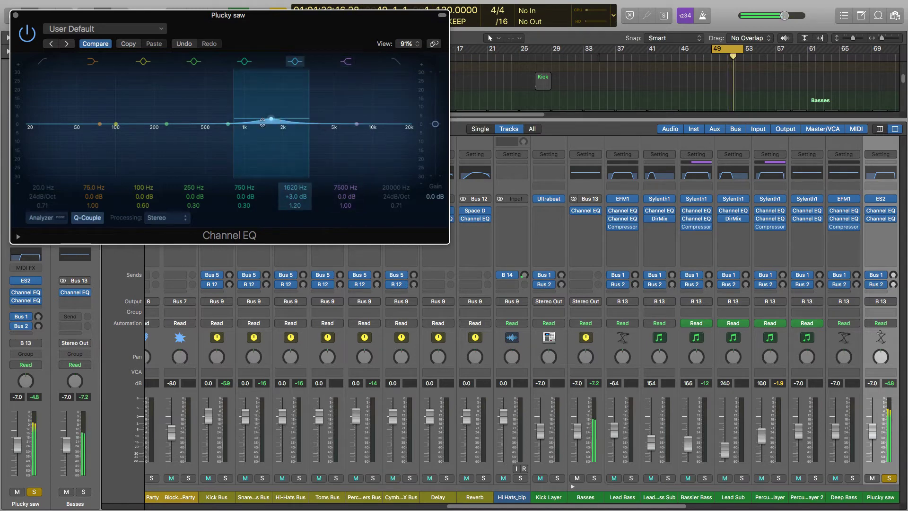
pyautogui.moveTo(263, 122); pyautogui.dragTo(235, 126)
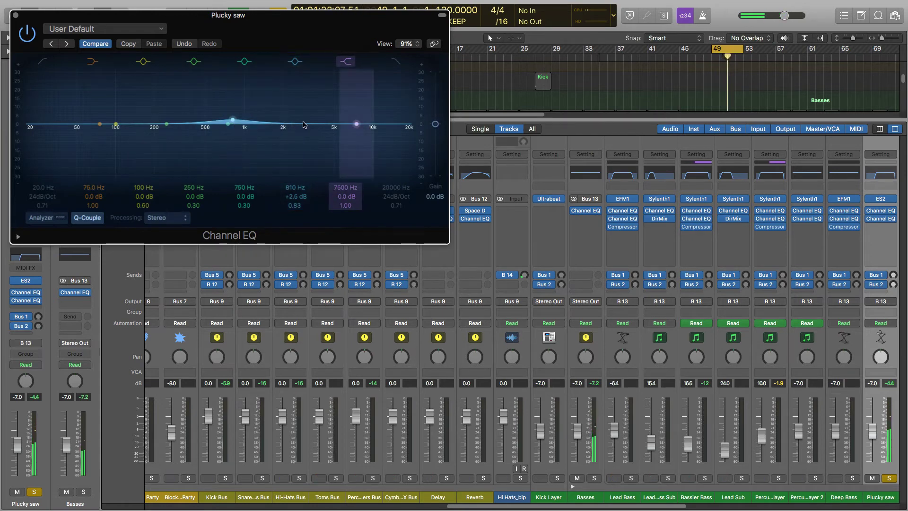
pyautogui.moveTo(241, 127); pyautogui.dragTo(287, 119)
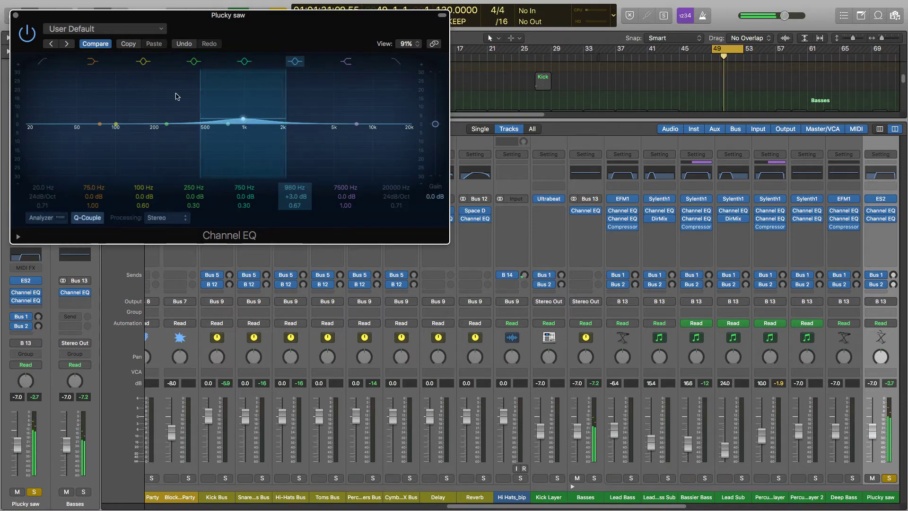
pyautogui.click(32, 35)
pyautogui.click(32, 35)
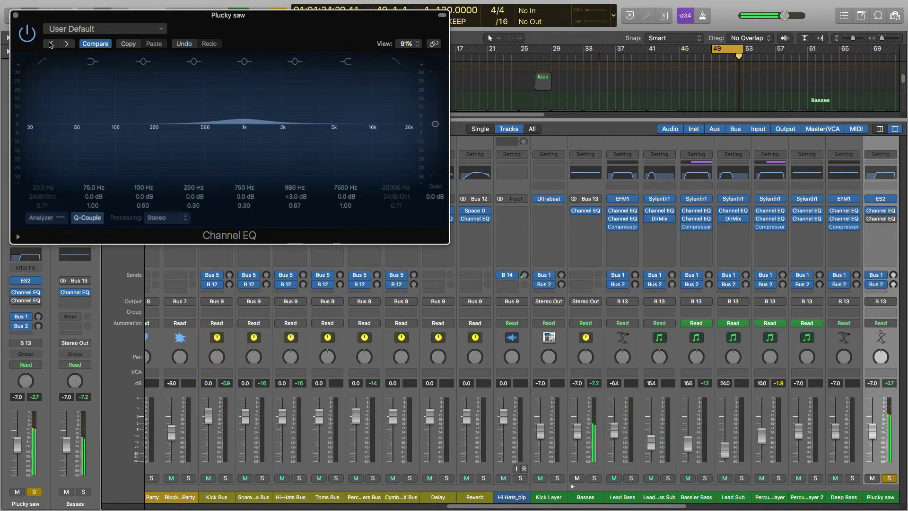
# - Set the mid boost to +3.5 dB at 1000 Hz, Q 0.57, raise the high shelf 2.0 dB at 5300 Hz, and close the EQ and mixer
pyautogui.moveTo(213, 121); pyautogui.dragTo(200, 116)
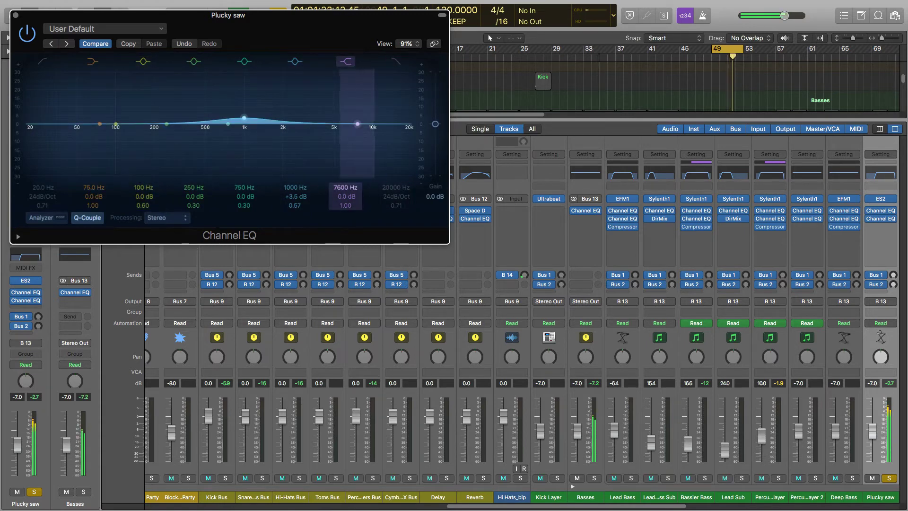
pyautogui.moveTo(355, 190); pyautogui.dragTo(346, 200)
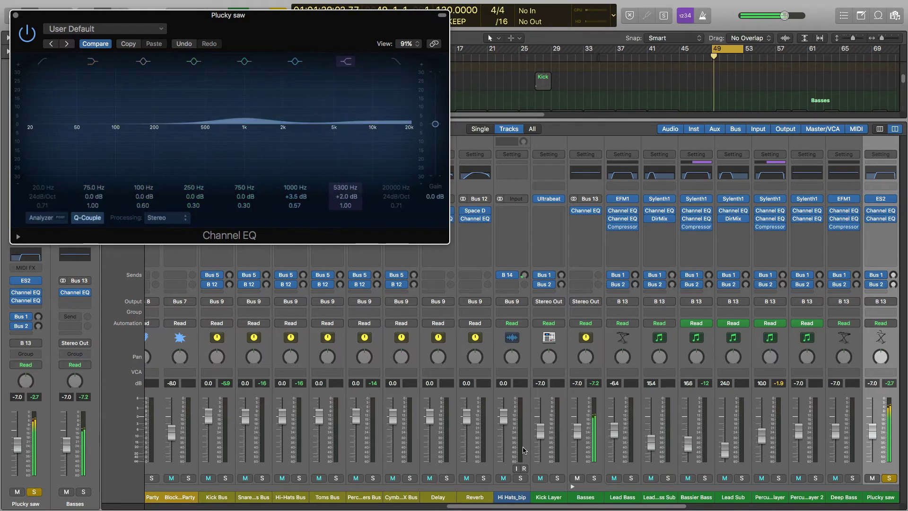
pyautogui.click(15, 15)
pyautogui.press('x')
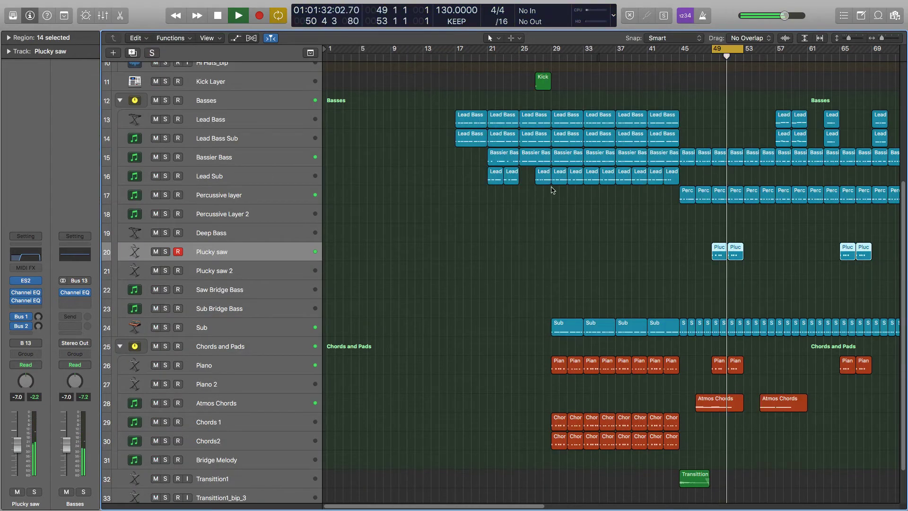
# - Turn cycling off, listen to the full mix past bar 53, and select the Transition1 track with playback stopped
pyautogui.press('c')
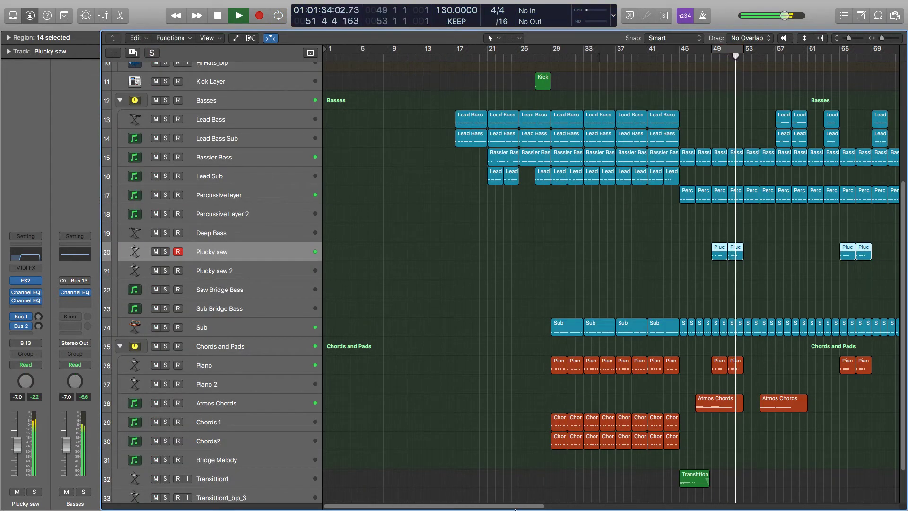
pyautogui.moveTo(516, 508); pyautogui.dragTo(615, 492)
pyautogui.click(577, 432)
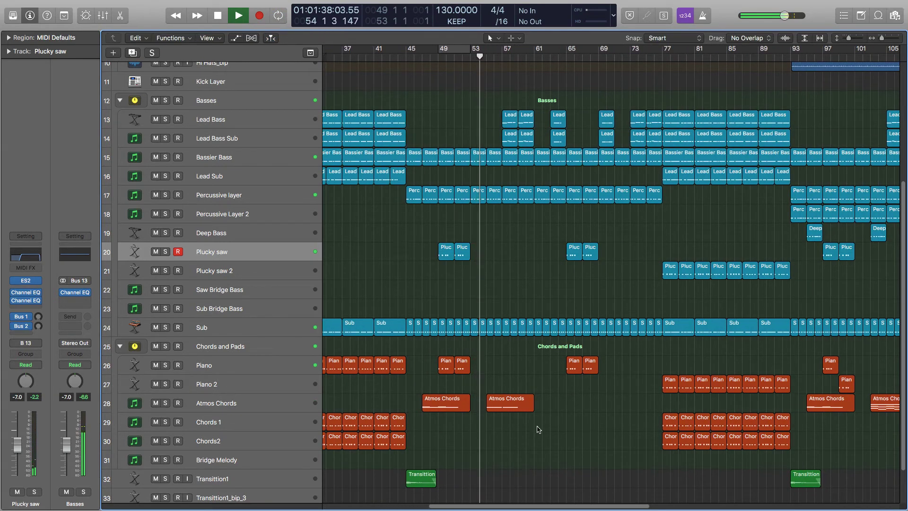
pyautogui.scroll(-3, 538, 429)
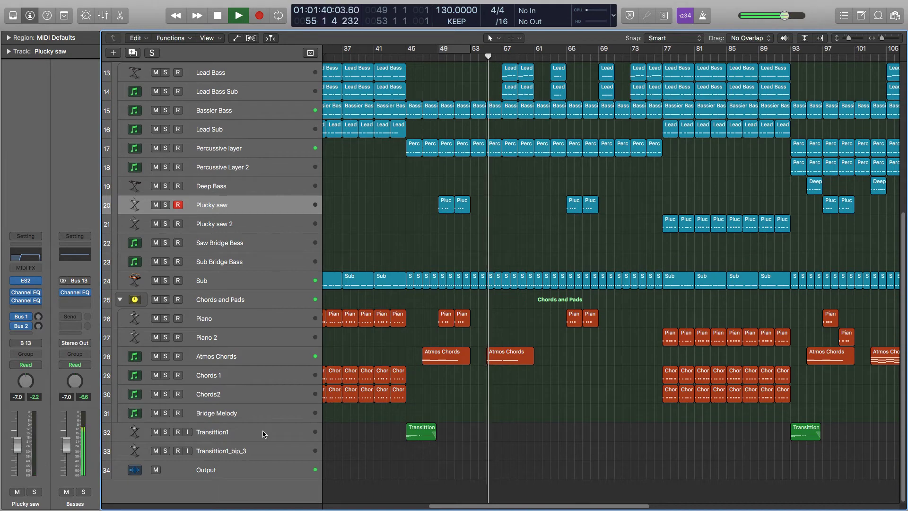
pyautogui.click(277, 439)
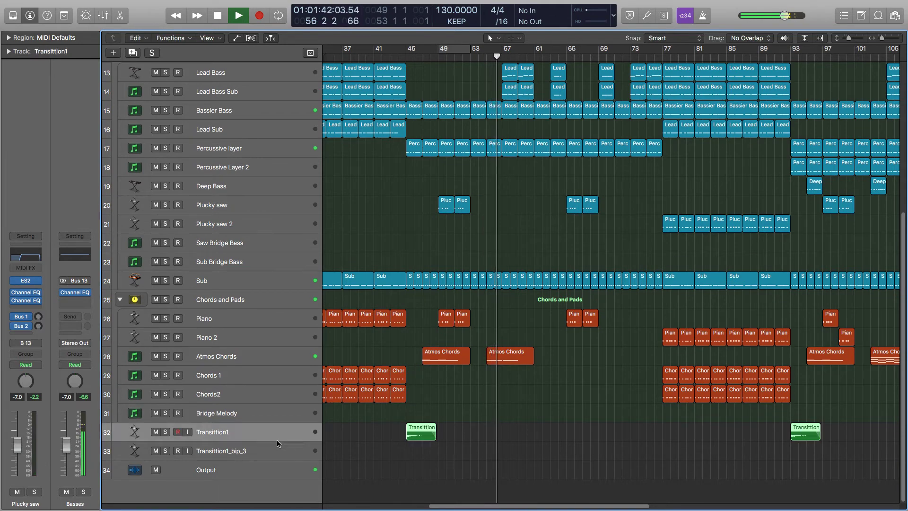
pyautogui.press('space')
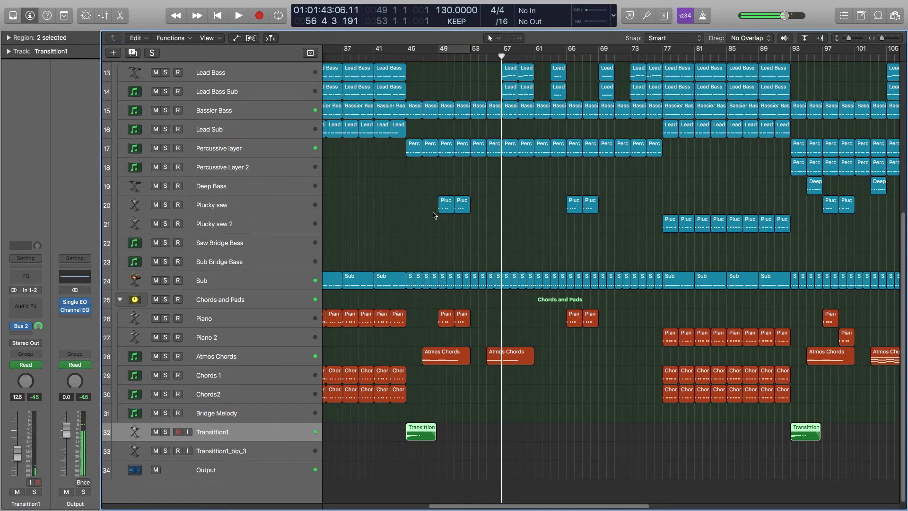
# - Play the full mix from bar 44 to hear the Transition1 region that starts at bar 45
pyautogui.click(410, 49)
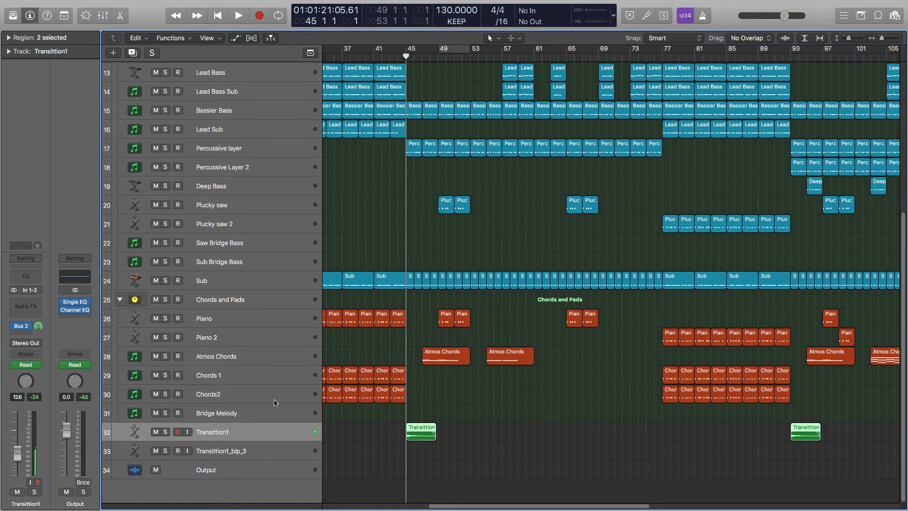
pyautogui.moveTo(405, 56); pyautogui.dragTo(398, 56)
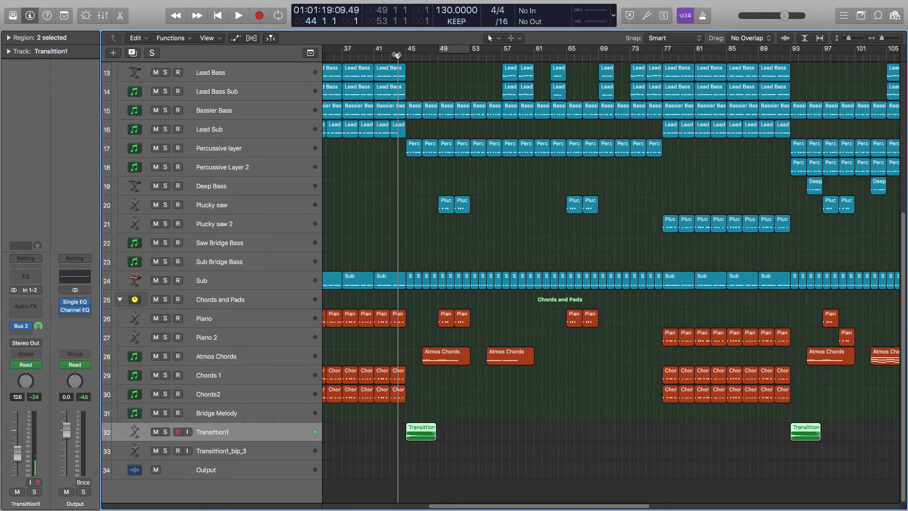
pyautogui.click(490, 367)
pyautogui.press('space')
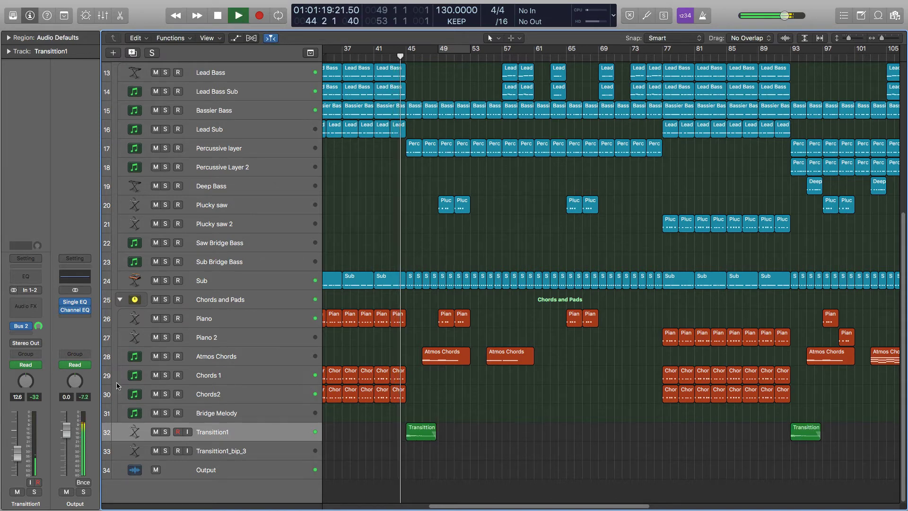
# - Select the Transition1 track and show the channel strip fed by its Bus 2 send
pyautogui.click(226, 432)
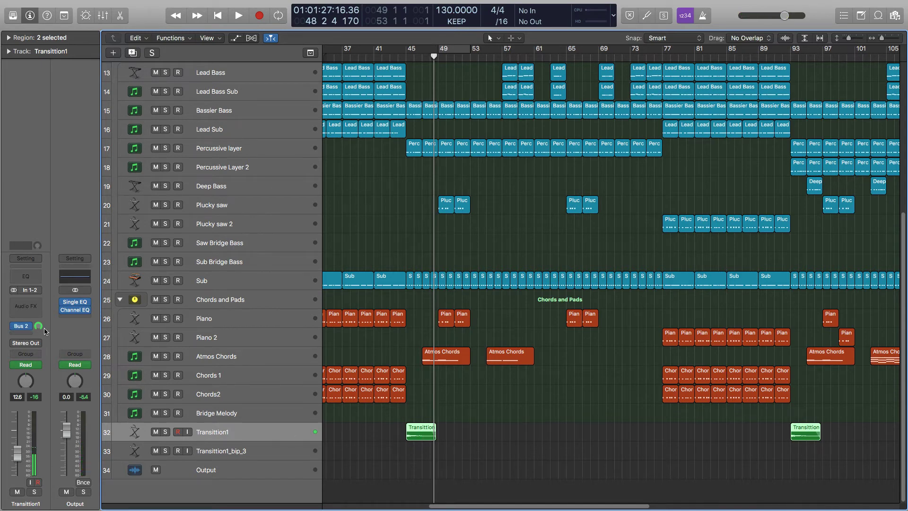
pyautogui.click(28, 328)
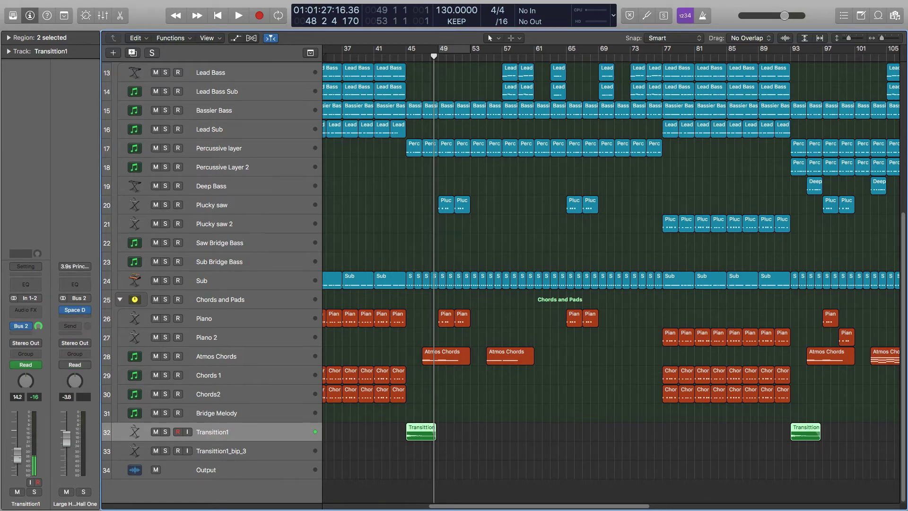
# - Play the mix from bar 44 into the Transition1 region, clear the region selection, and stop playback at bar 46
pyautogui.press('space')
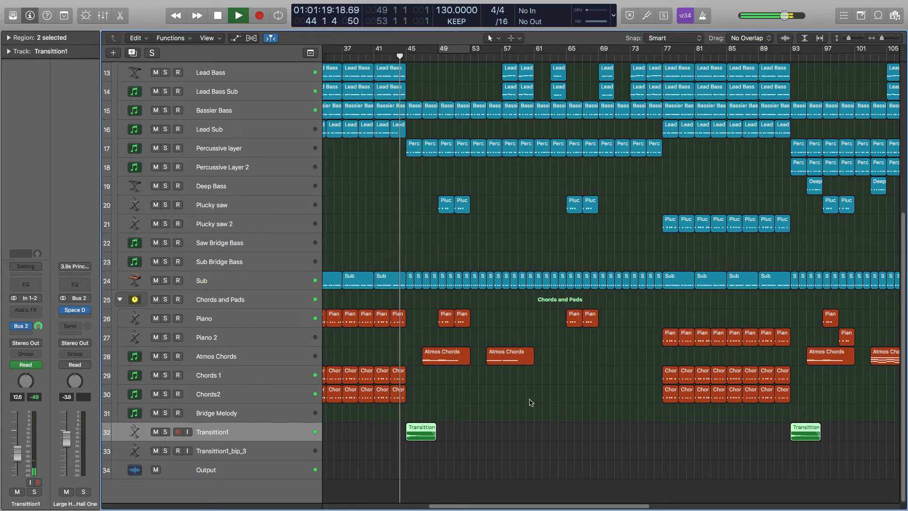
pyautogui.click(534, 412)
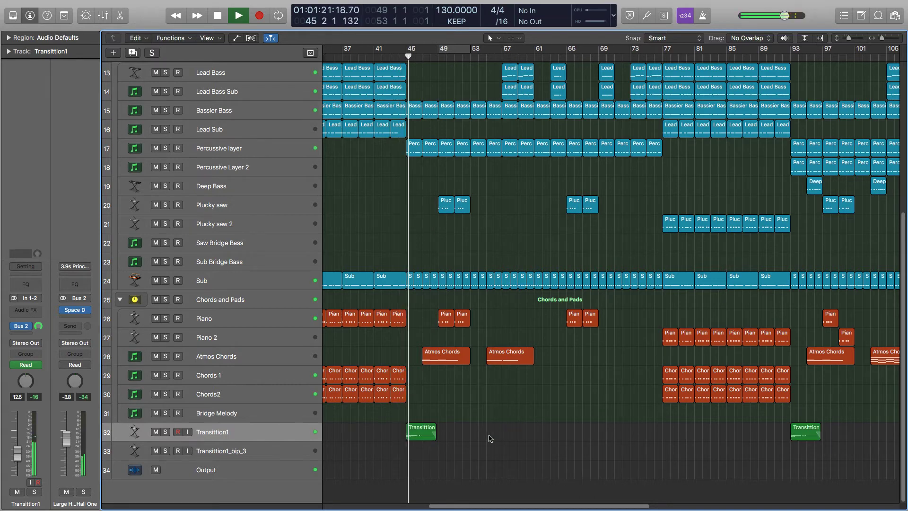
pyautogui.press('space')
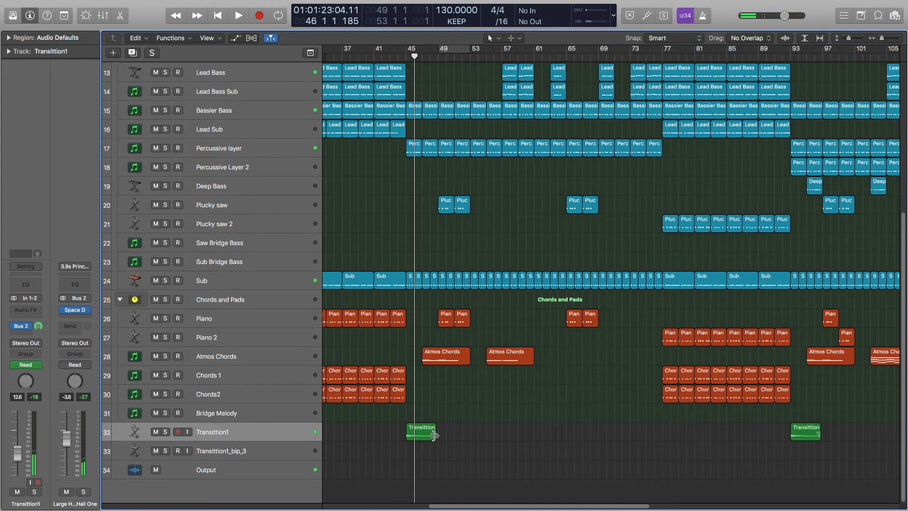
# - Play the mix from just before bar 57 to hear the Lead Bass regions with that track selected, and stop at bar 64
pyautogui.scroll(6, 458, 448)
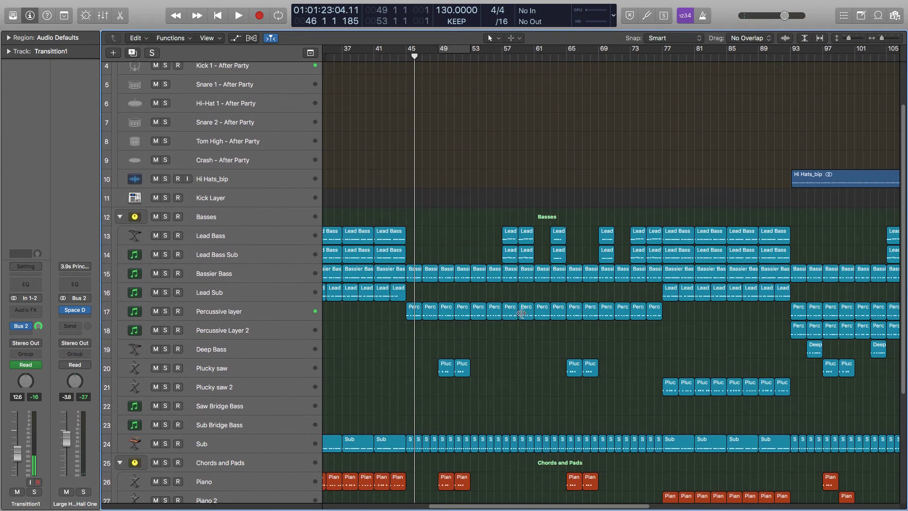
pyautogui.click(495, 56)
pyautogui.press('space')
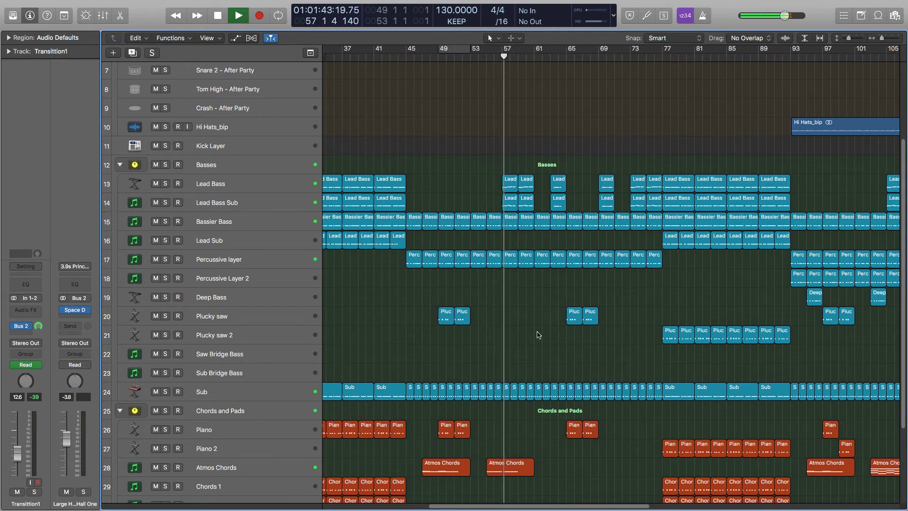
pyautogui.scroll(-5, 538, 335)
pyautogui.scroll(4, 538, 335)
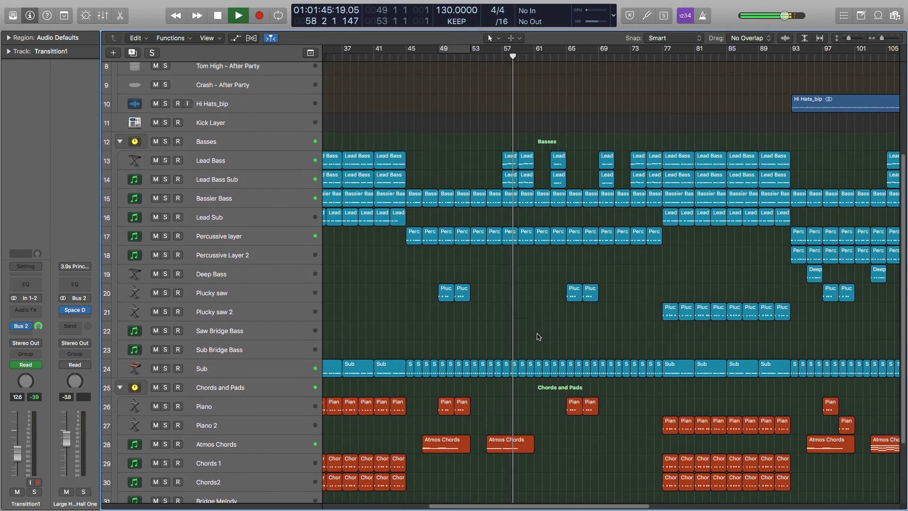
pyautogui.scroll(1, 538, 335)
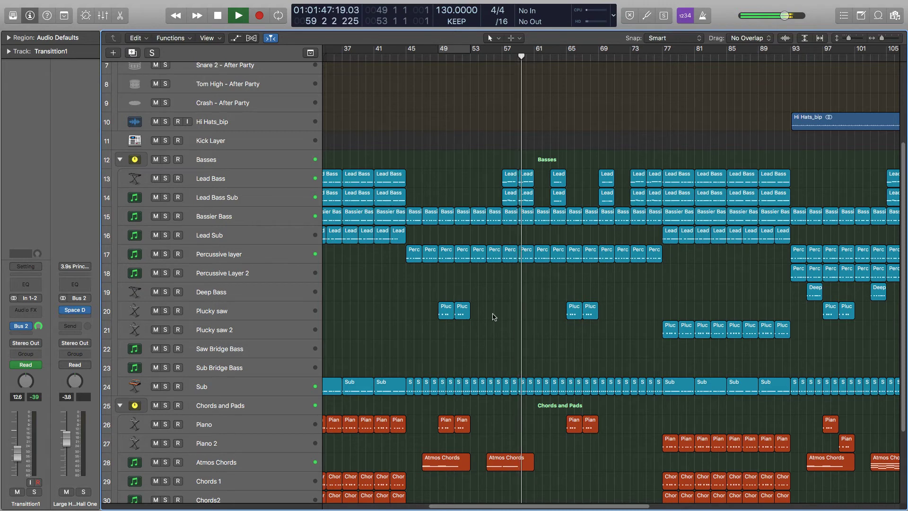
pyautogui.click(258, 177)
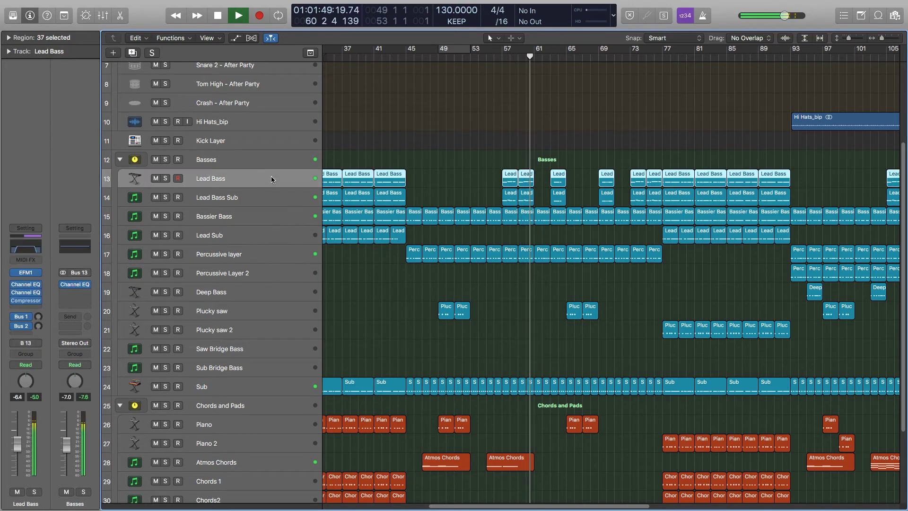
pyautogui.scroll(1, 521, 351)
pyautogui.click(500, 321)
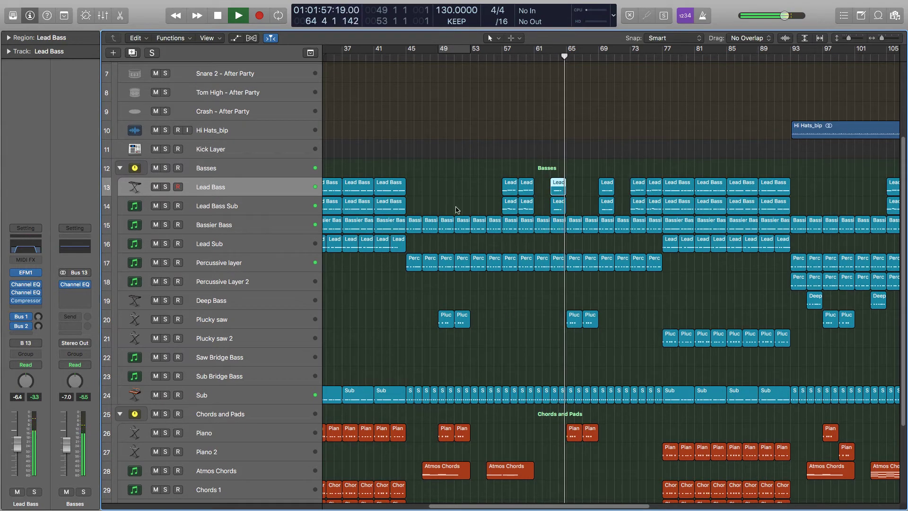
pyautogui.press('space')
# - Move the playhead to bar 45 and compare the channel strips of Lead Bass, Lead Bass Sub and Bassier Bass
pyautogui.click(249, 193)
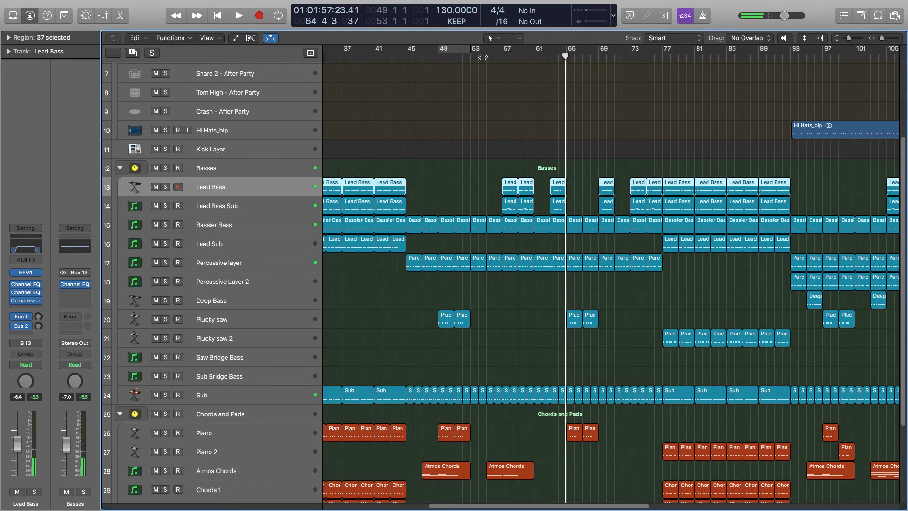
pyautogui.moveTo(613, 57); pyautogui.dragTo(406, 77)
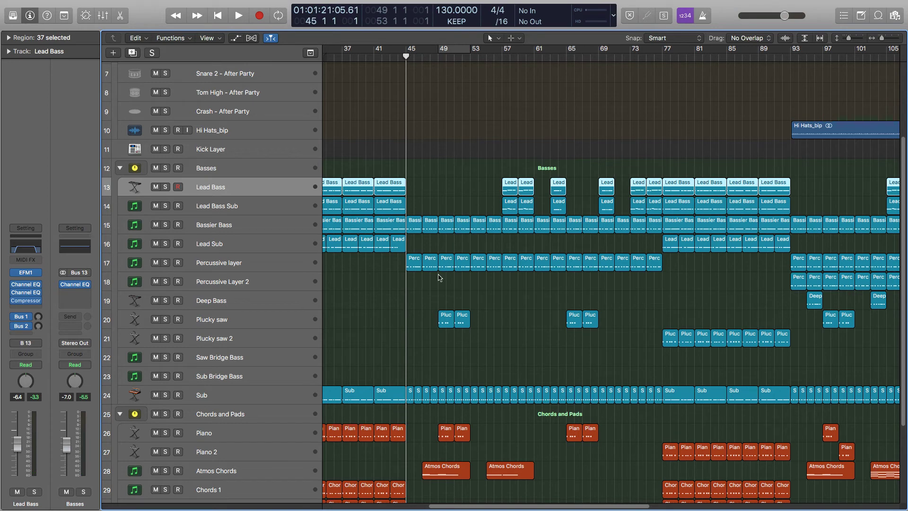
pyautogui.click(228, 209)
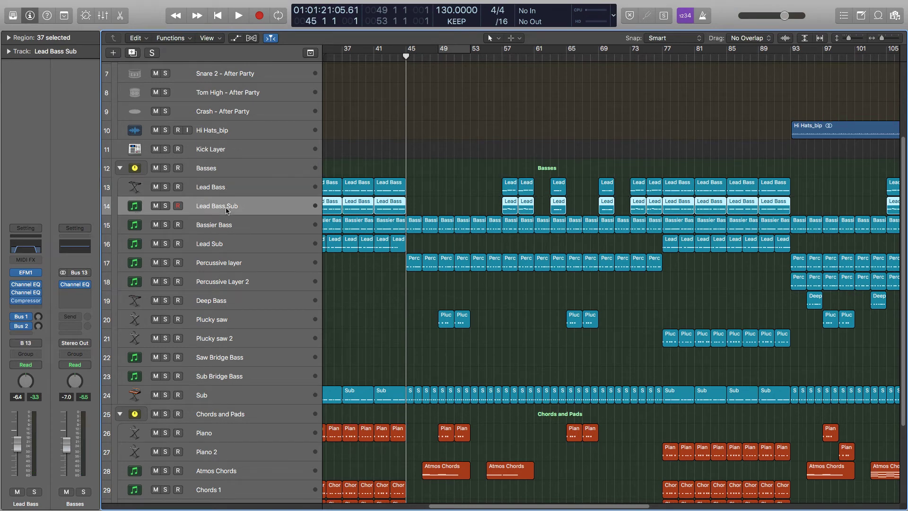
pyautogui.click(245, 230)
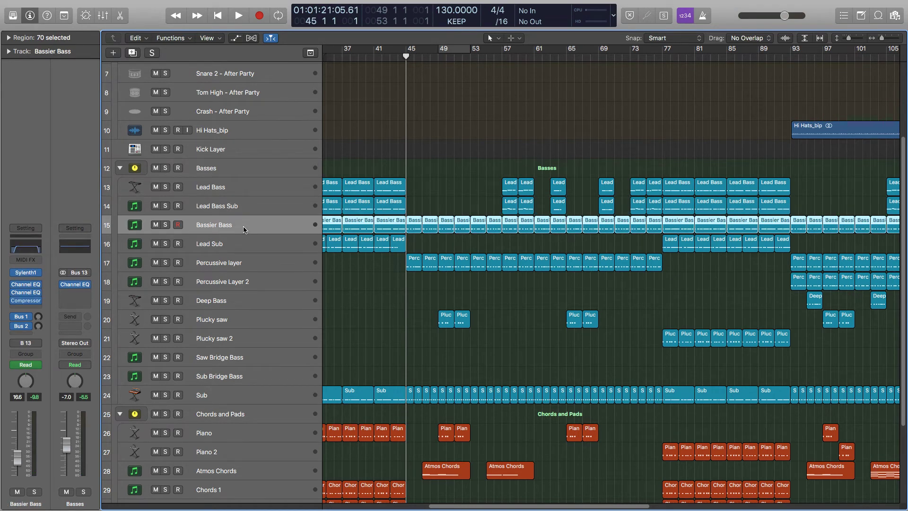
pyautogui.click(241, 189)
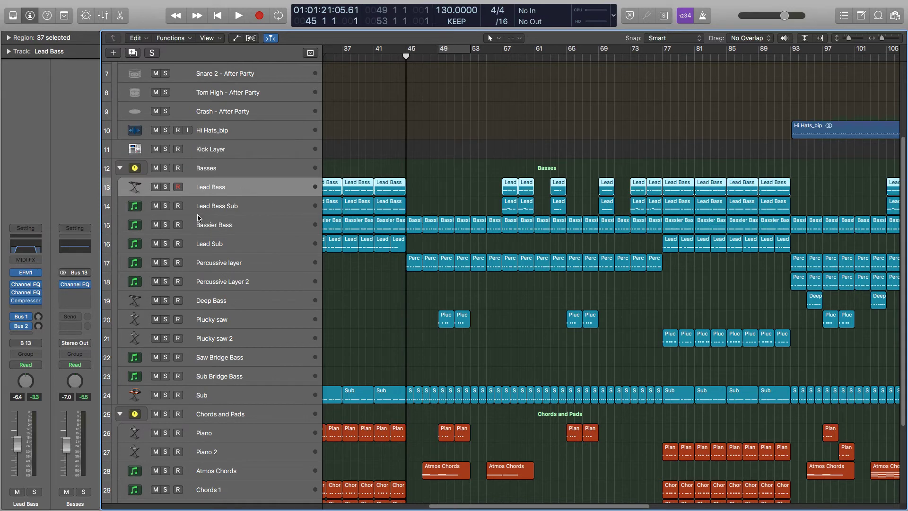
pyautogui.click(228, 206)
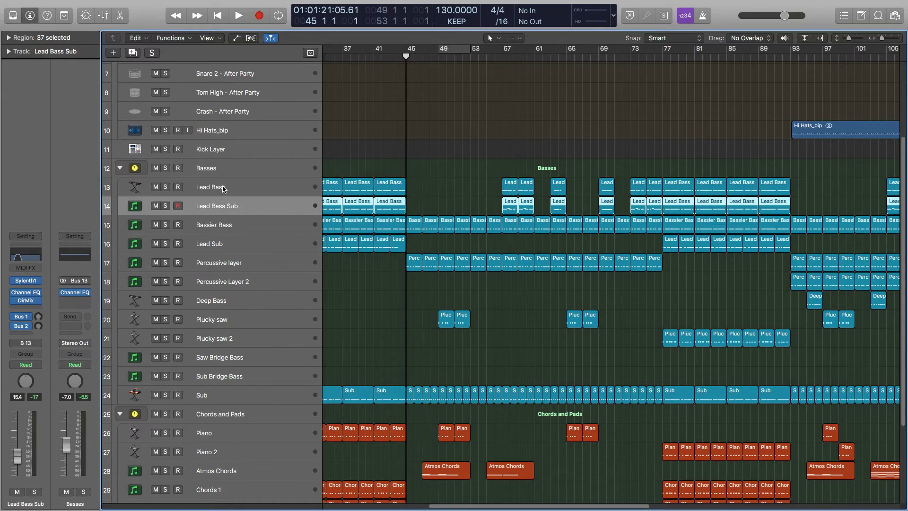
# - View Lead Bass's EQ curve, close it, and open the track's second Channel EQ clear of the track list
pyautogui.click(225, 193)
pyautogui.click(21, 255)
pyautogui.moveTo(259, 38); pyautogui.dragTo(524, 92)
pyautogui.click(281, 81)
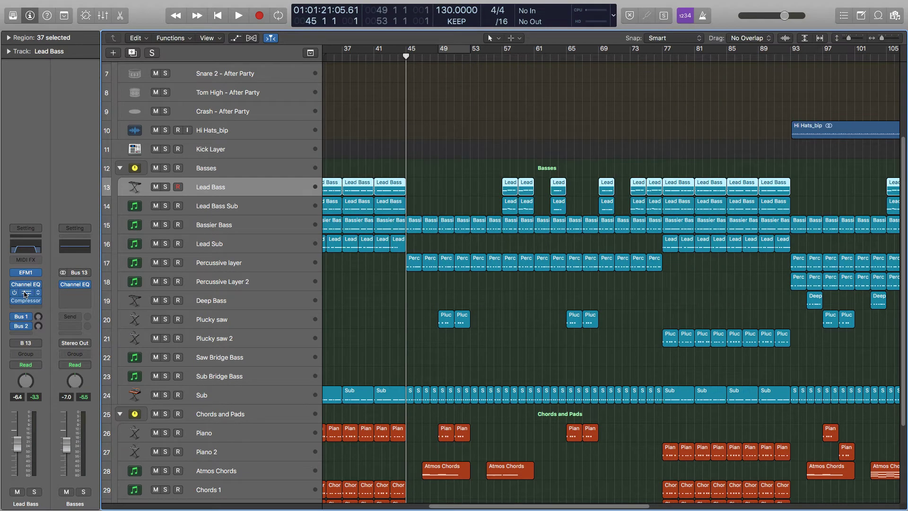
pyautogui.click(26, 293)
pyautogui.moveTo(379, 64); pyautogui.dragTo(717, 72)
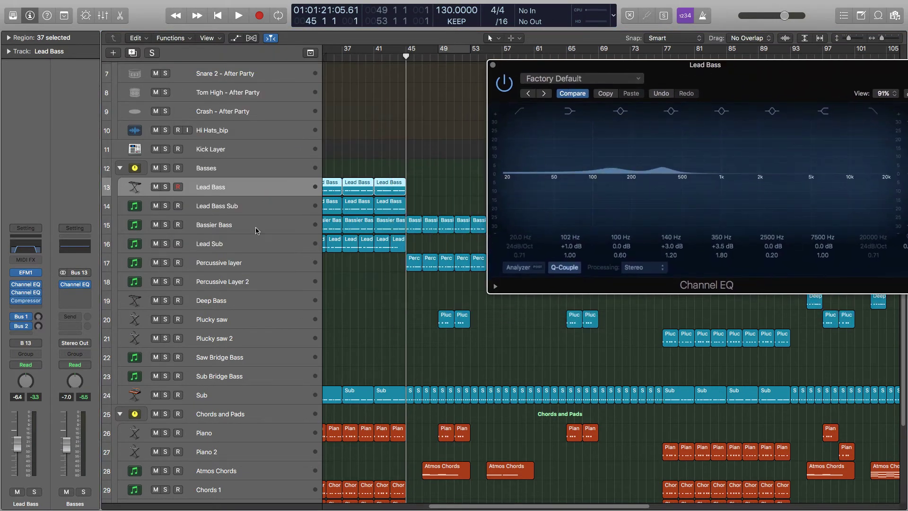
# - Open Bassier Bass's second Channel EQ for comparison with the Lead Bass EQ, close both, and clear the region selection
pyautogui.click(236, 230)
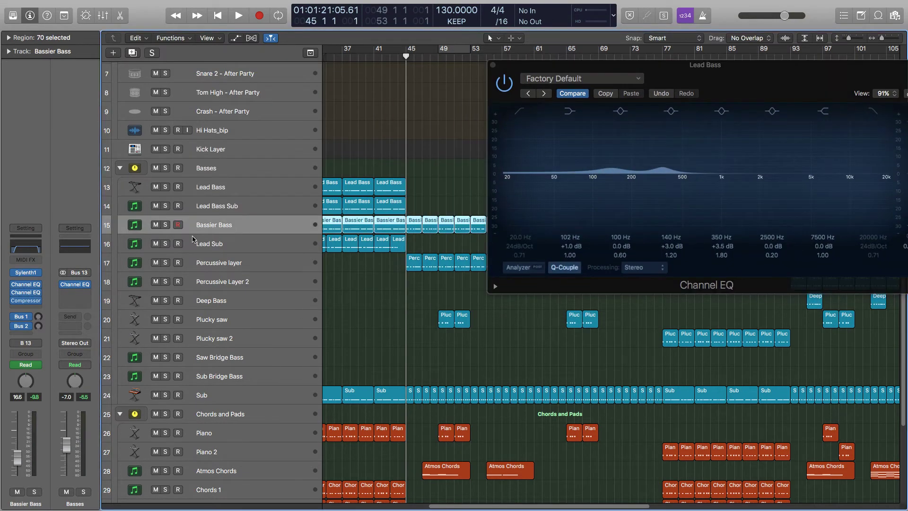
pyautogui.click(27, 294)
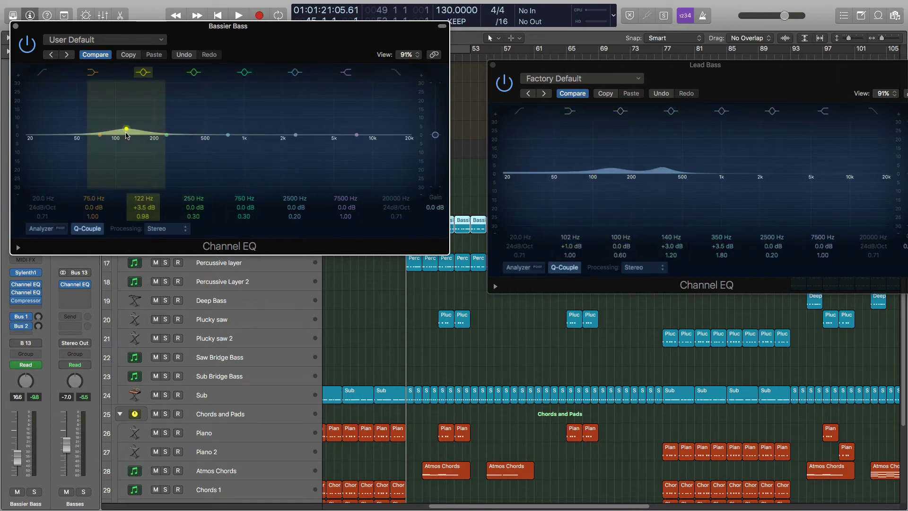
pyautogui.click(15, 26)
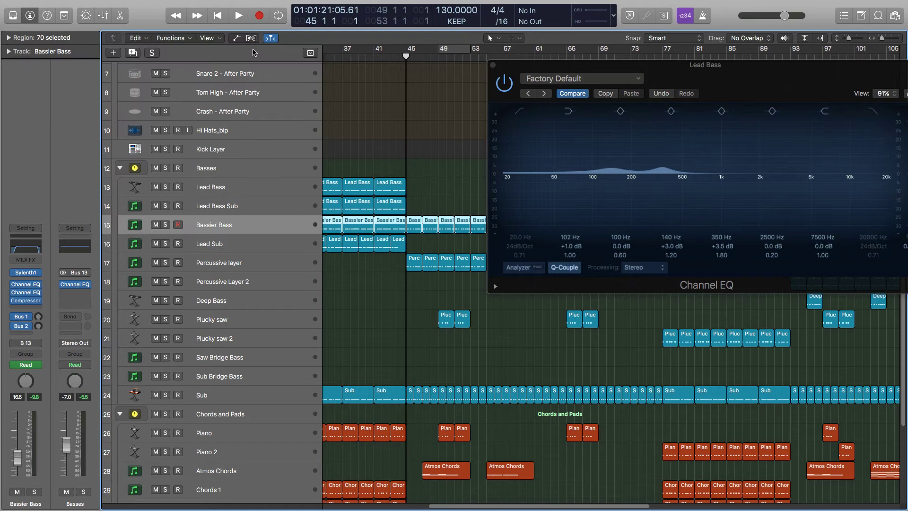
pyautogui.click(493, 66)
pyautogui.click(458, 178)
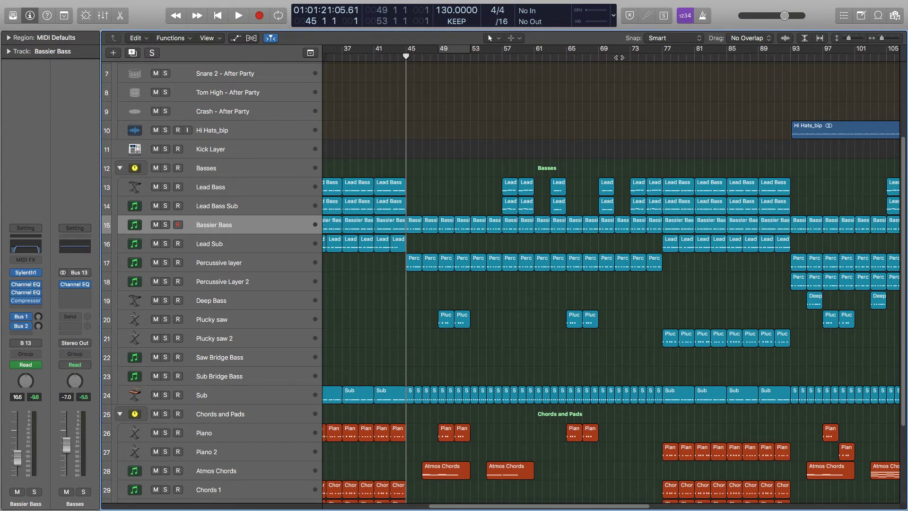
# - Play the mix from about bar 73 into the section at bar 77 with the Plucky saw 2 track selected
pyautogui.moveTo(621, 58); pyautogui.dragTo(631, 58)
pyautogui.press('space')
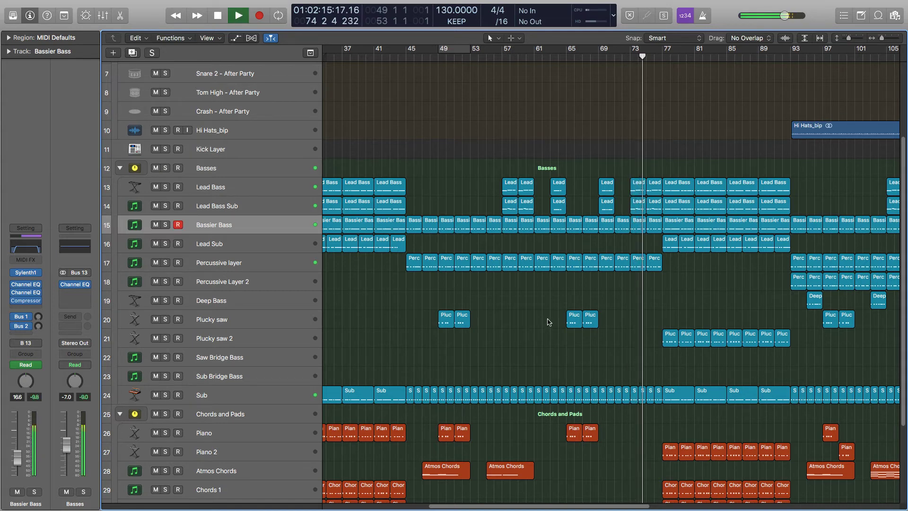
pyautogui.click(275, 345)
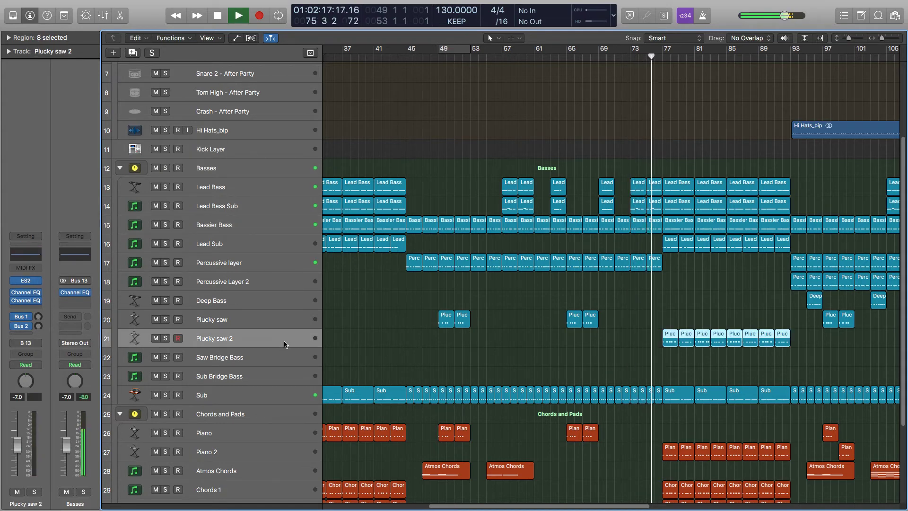
pyautogui.moveTo(520, 505); pyautogui.dragTo(575, 509)
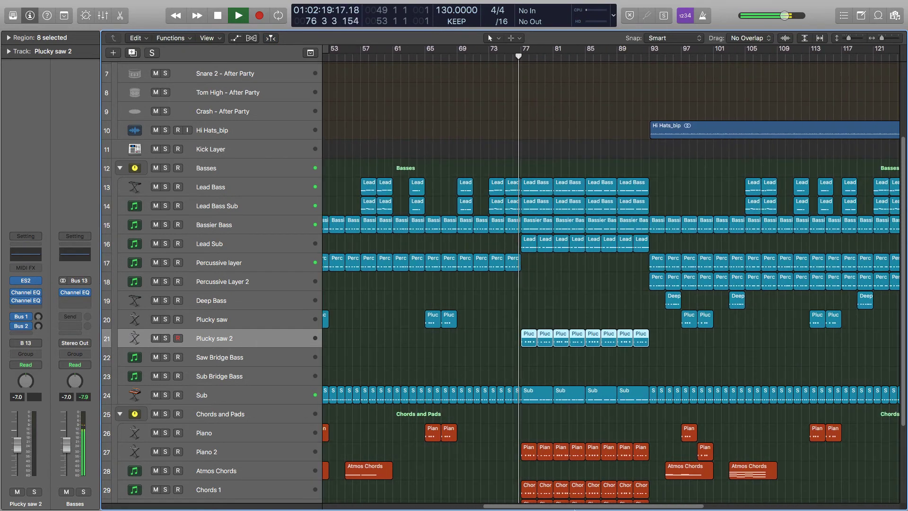
pyautogui.click(571, 313)
pyautogui.click(199, 344)
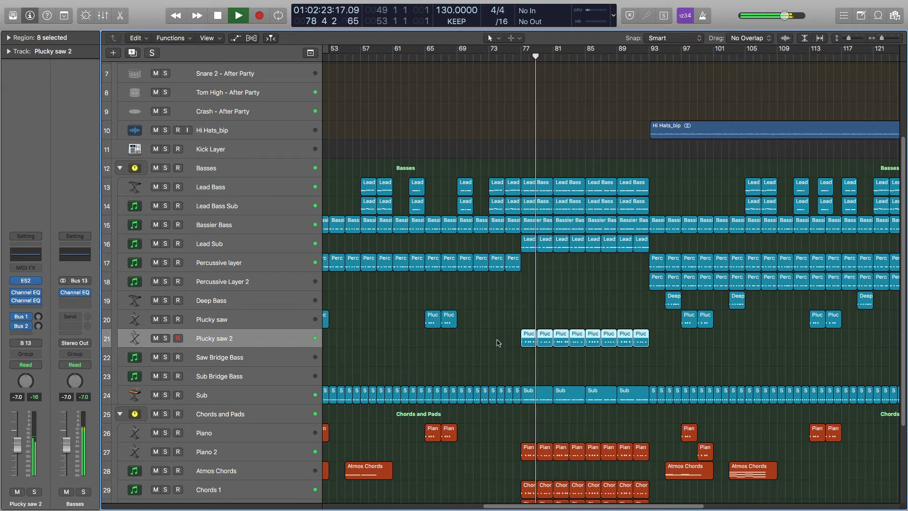
# - Solo Plucky saw 2 and loop its playback over bars 77 to 81
pyautogui.scroll(-4, 498, 343)
pyautogui.click(165, 258)
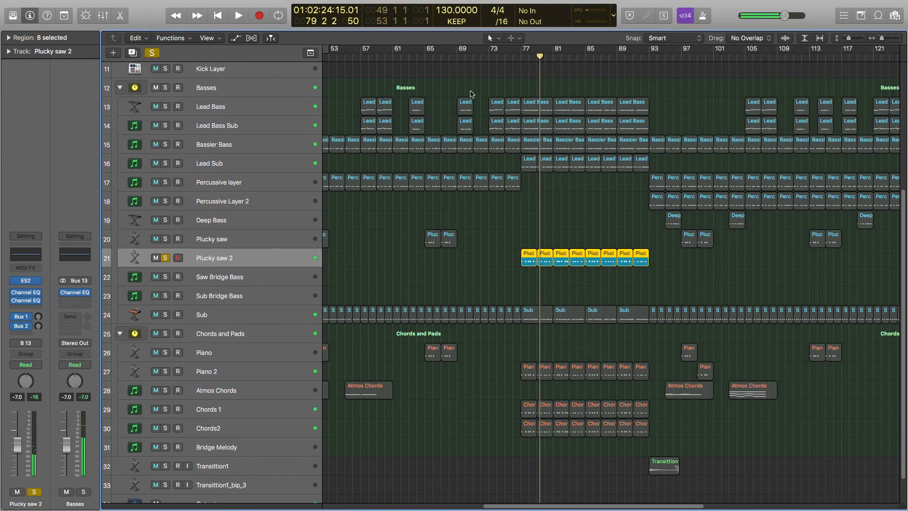
pyautogui.moveTo(522, 47); pyautogui.dragTo(553, 47)
pyautogui.press('space')
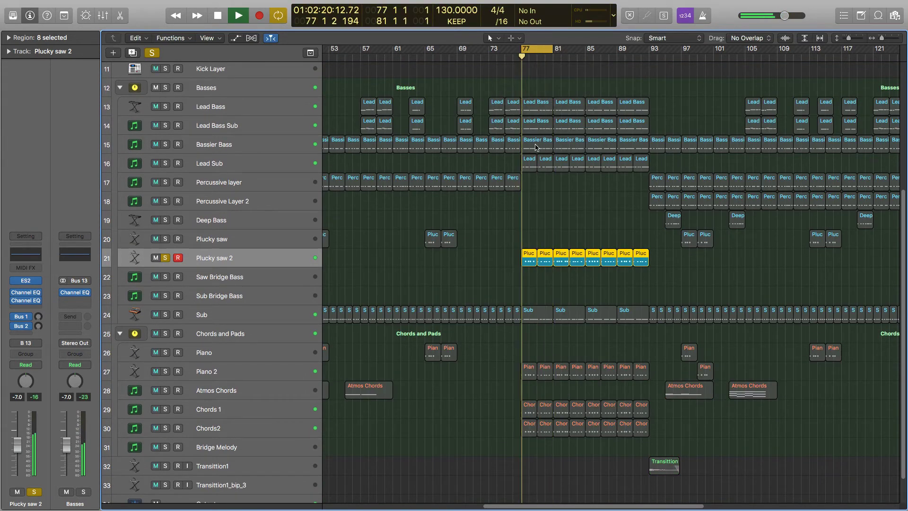
# - Examine the ES2 synth settings on Plucky saw 2 and close the instrument
pyautogui.click(189, 266)
pyautogui.click(27, 281)
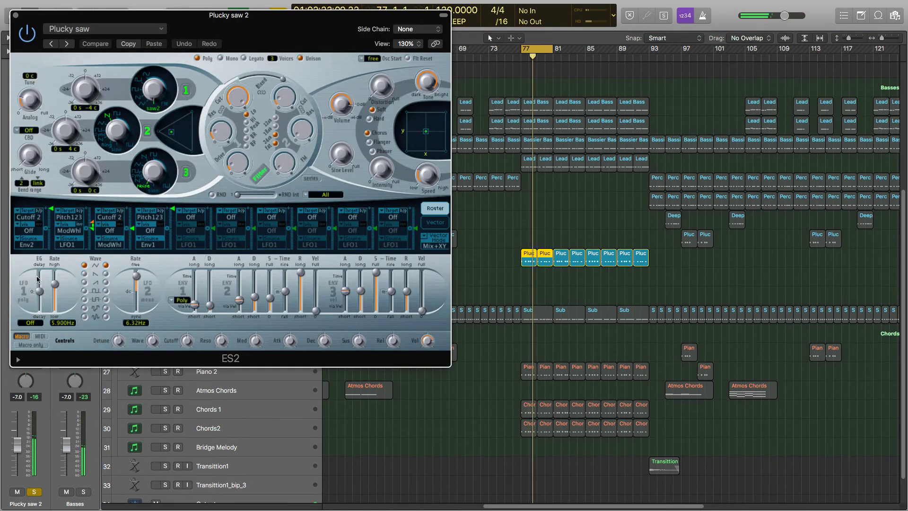
pyautogui.click(16, 17)
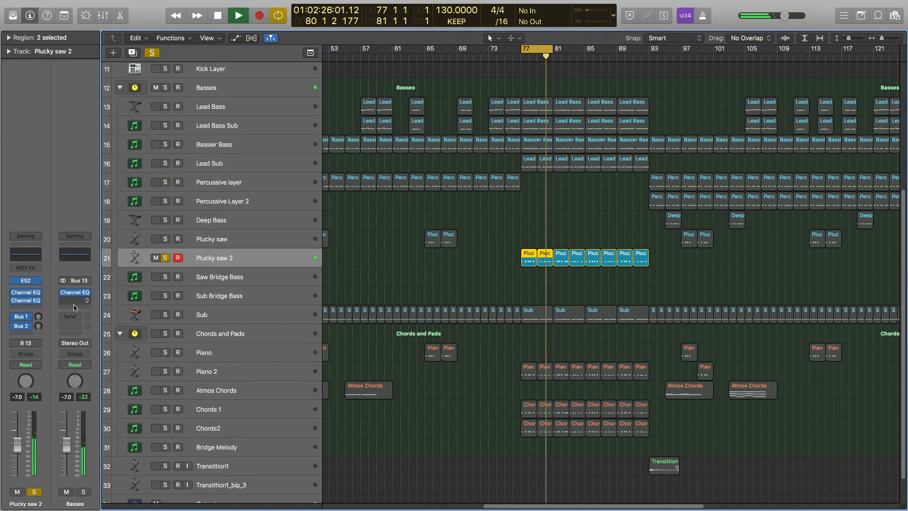
# - In Plucky saw 2's first Channel EQ, set a 192 Hz low cut and a 17400 Hz high cut, both 48 dB/Oct, and close it
pyautogui.click(27, 293)
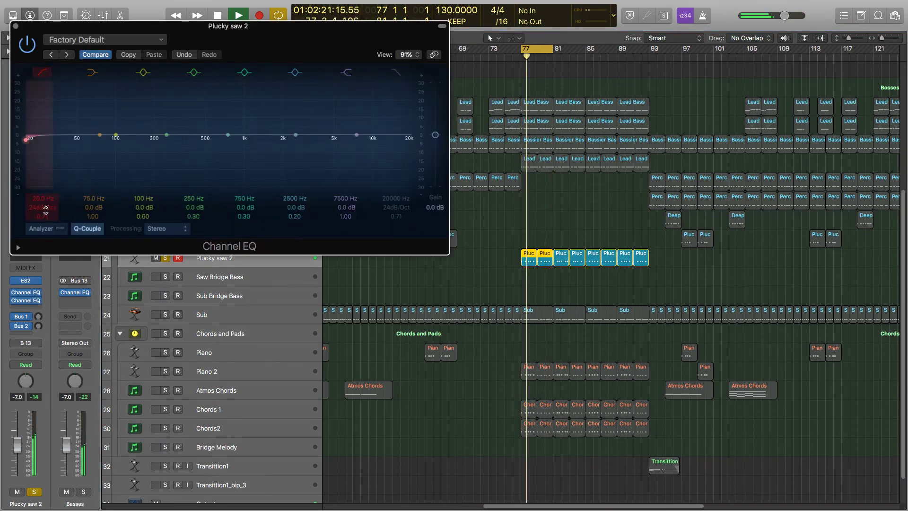
pyautogui.moveTo(46, 211); pyautogui.dragTo(44, 156)
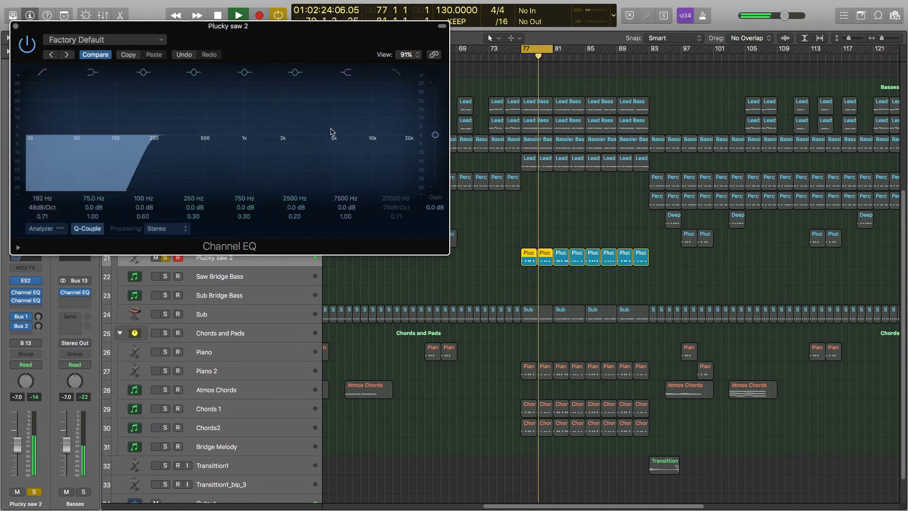
pyautogui.click(396, 72)
pyautogui.moveTo(396, 207); pyautogui.dragTo(396, 200)
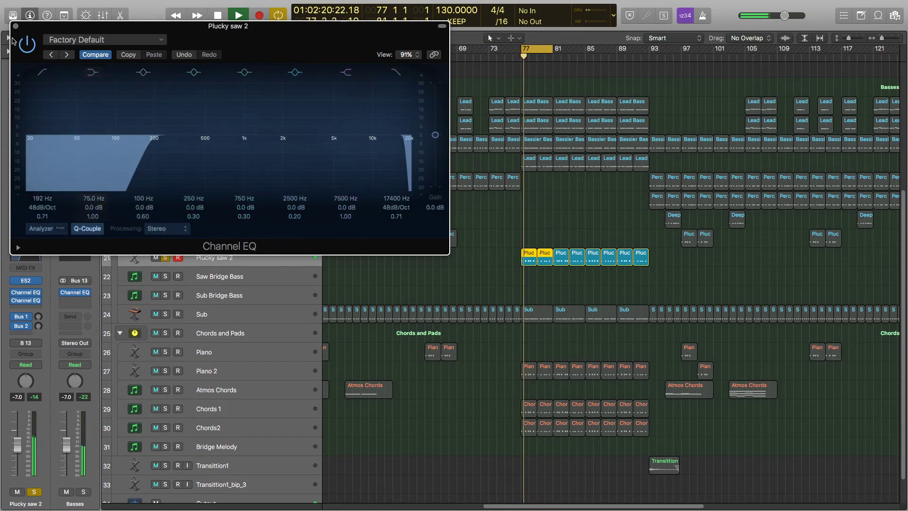
pyautogui.click(16, 26)
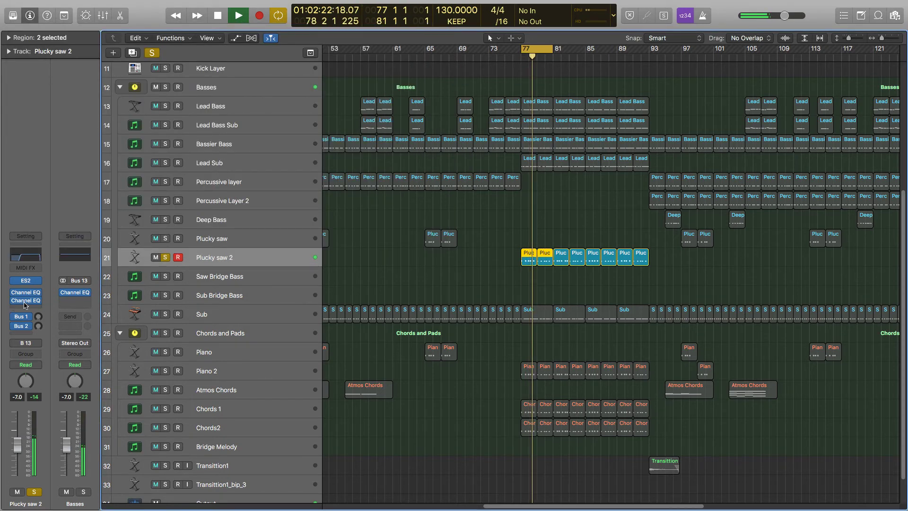
# - In Plucky saw 2's second Channel EQ, set a +2.5 dB boost at 1020 Hz with a Q of 0.43 and close it
pyautogui.click(25, 302)
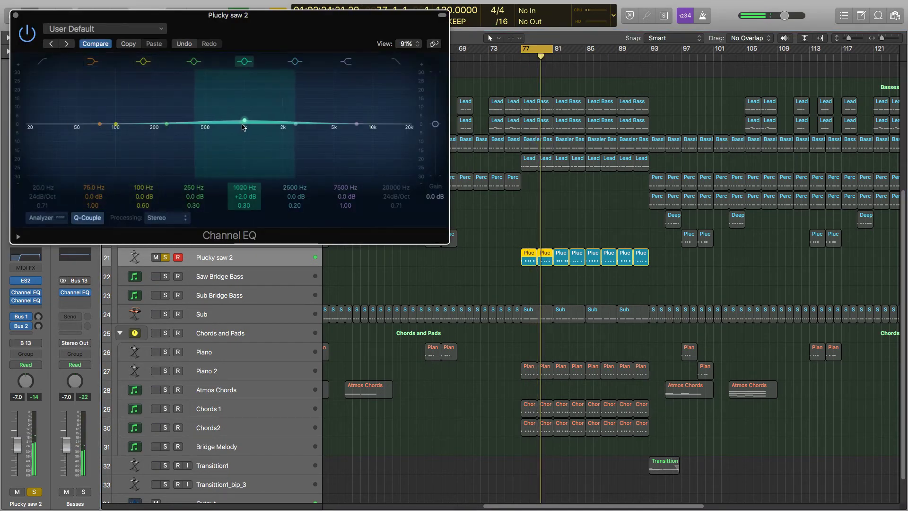
pyautogui.moveTo(242, 127); pyautogui.dragTo(231, 127)
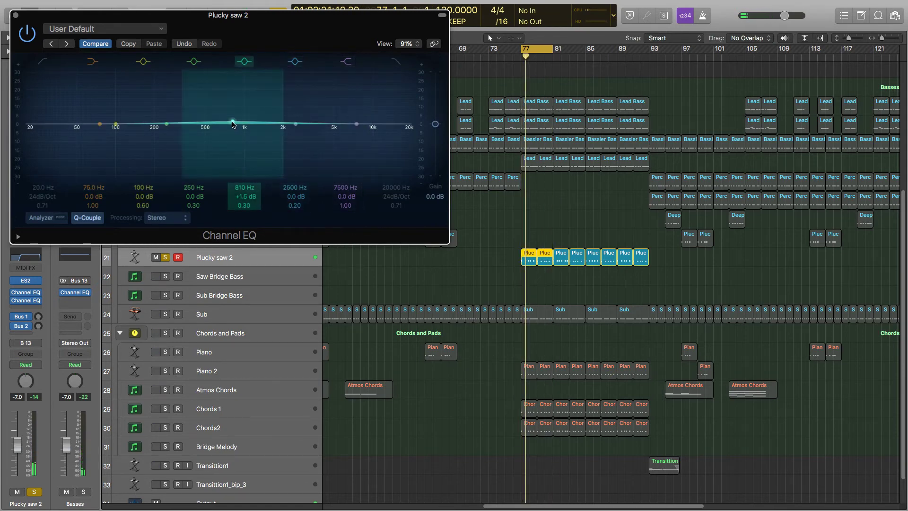
pyautogui.moveTo(366, 18); pyautogui.dragTo(491, 306)
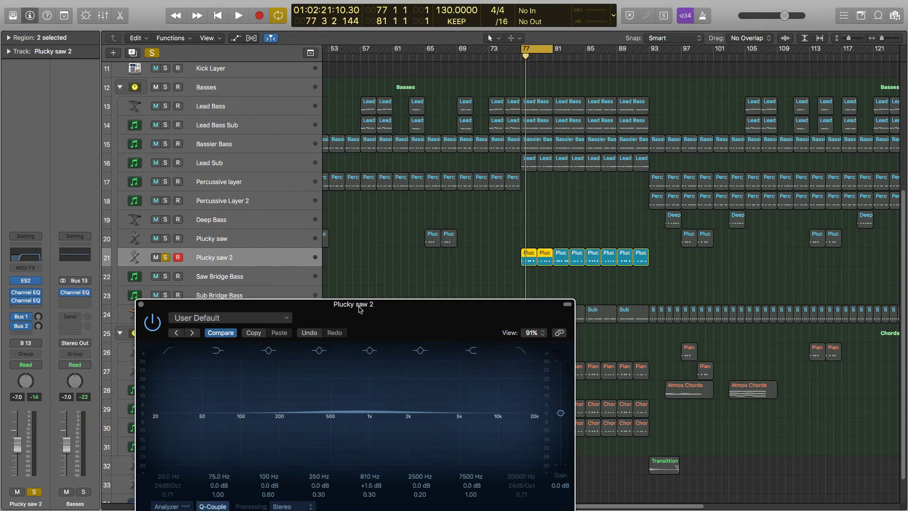
pyautogui.moveTo(359, 309); pyautogui.dragTo(585, 159)
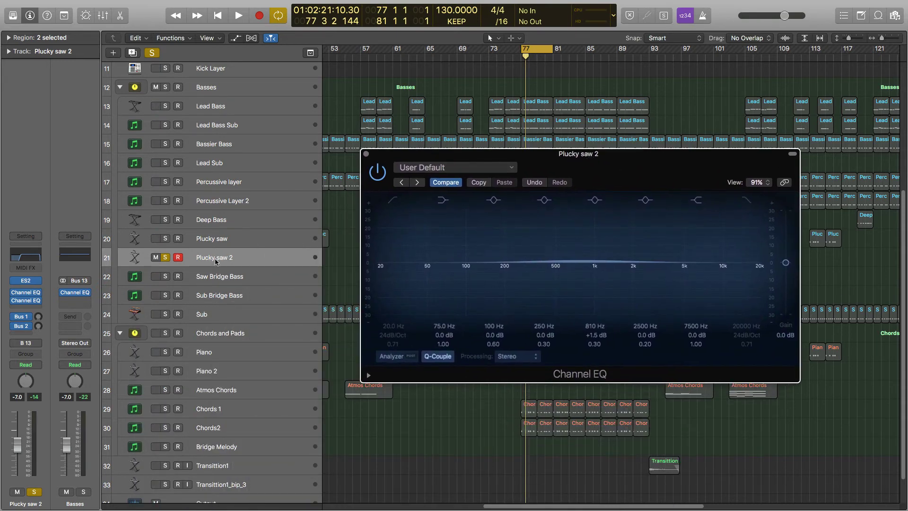
pyautogui.moveTo(583, 260)
pyautogui.mouseDown()
pyautogui.moveTo(642, 263)
pyautogui.moveTo(596, 261)
pyautogui.mouseUp()
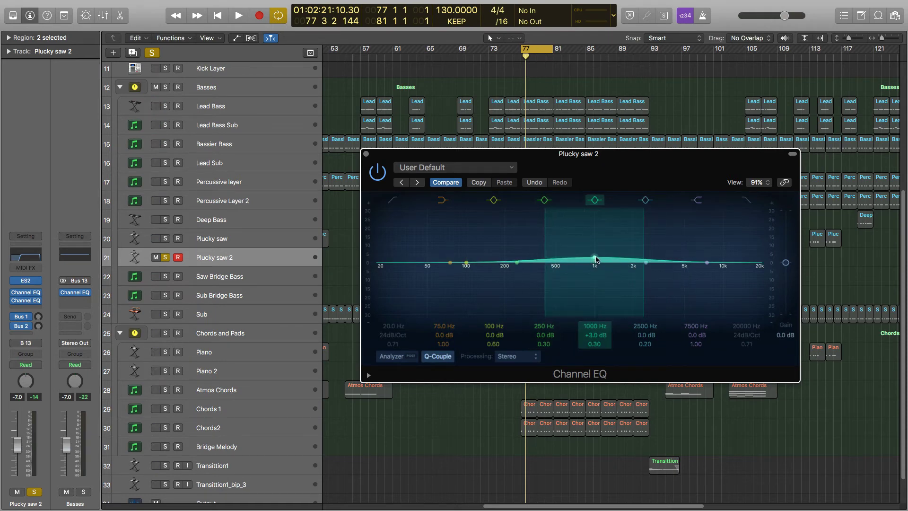
pyautogui.press('space')
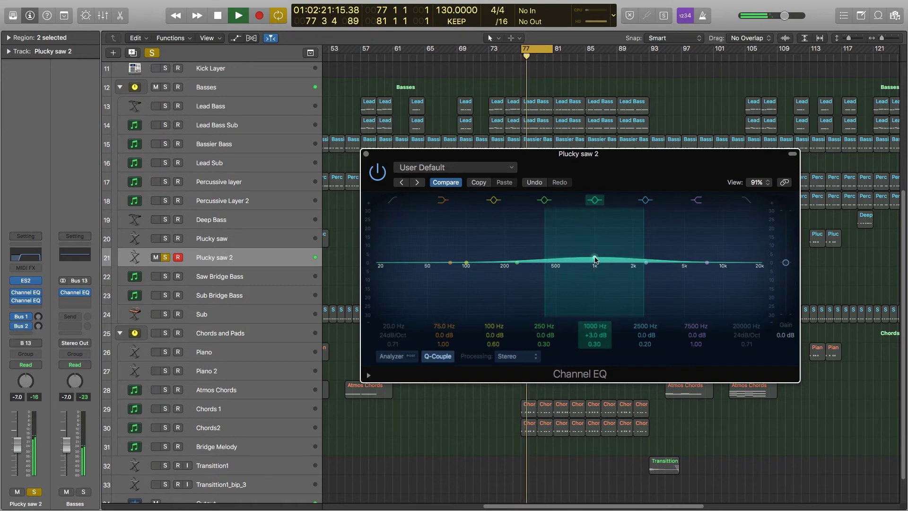
pyautogui.click(223, 243)
pyautogui.click(239, 261)
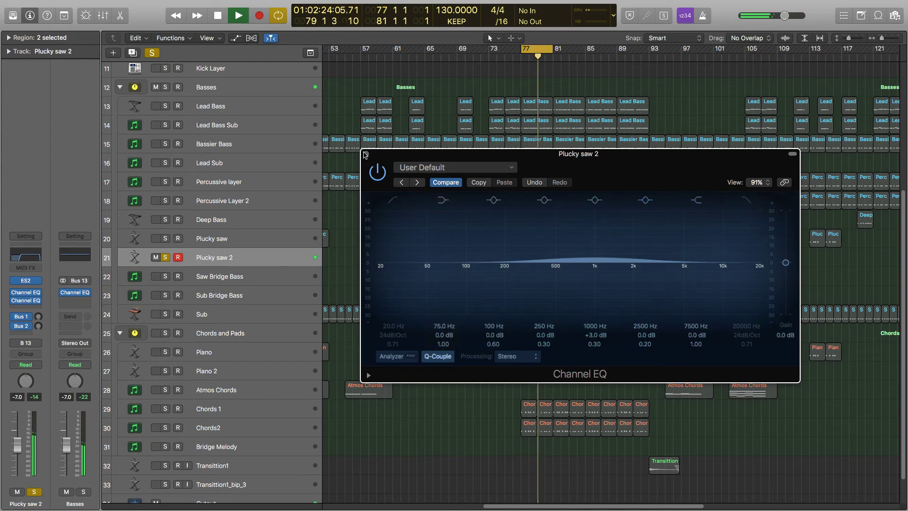
pyautogui.moveTo(596, 260); pyautogui.dragTo(637, 259)
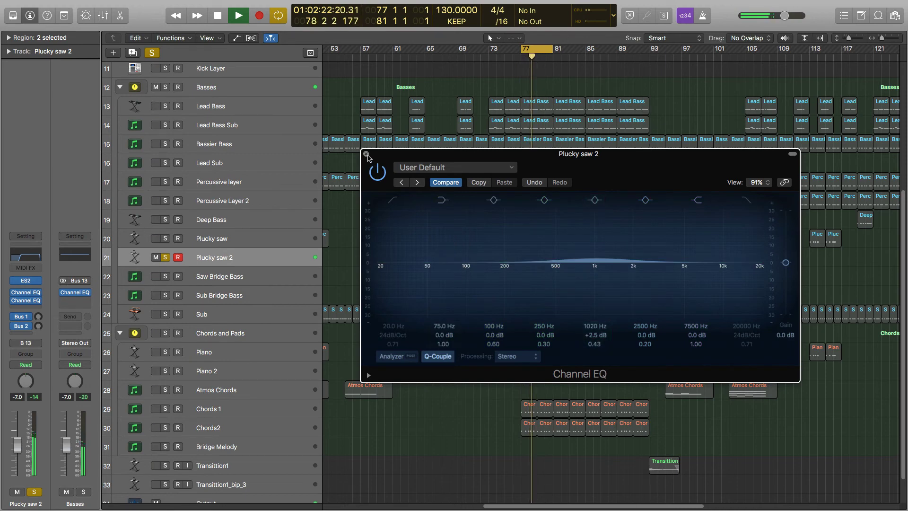
pyautogui.click(366, 154)
# - Unsolo Plucky saw 2, switch off the loop and deselect its regions while the full mix plays
pyautogui.press('s')
pyautogui.press('c')
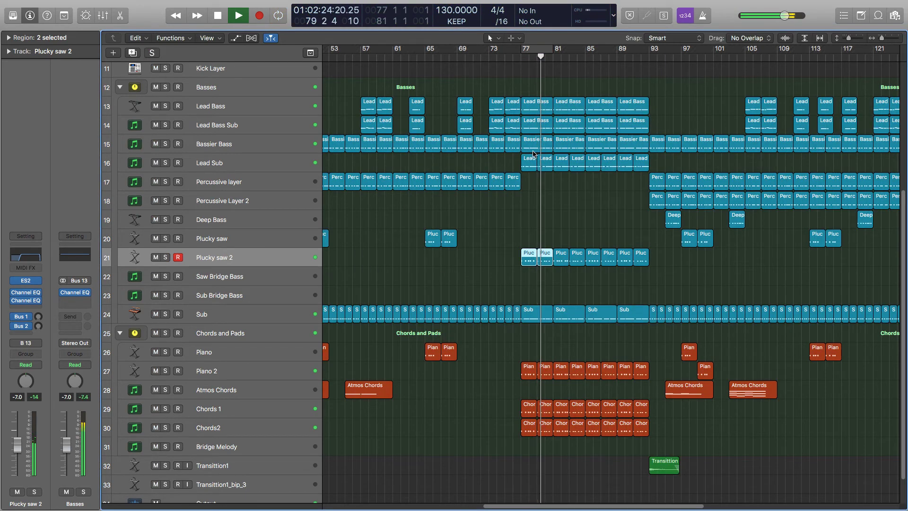
pyautogui.click(511, 214)
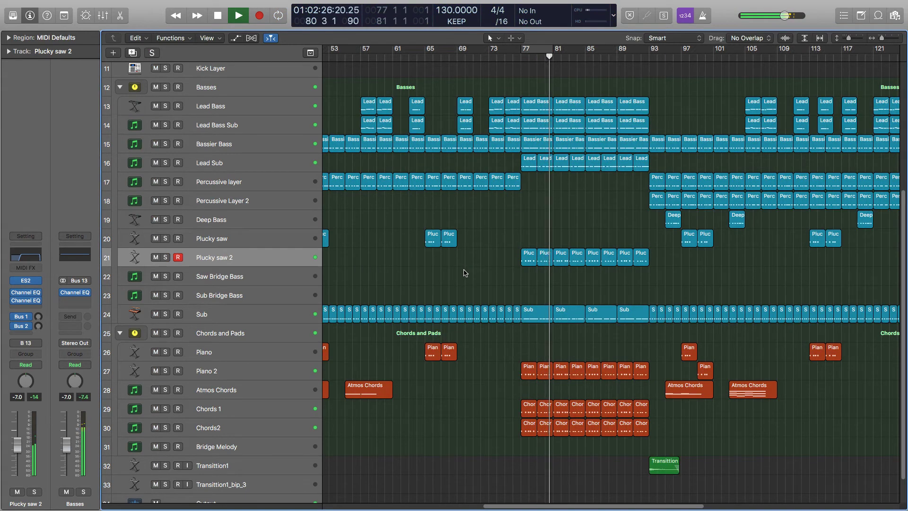
# - Compare the Chords 1 and Chords2 tracks by soloing each one in turn during playback
pyautogui.click(267, 433)
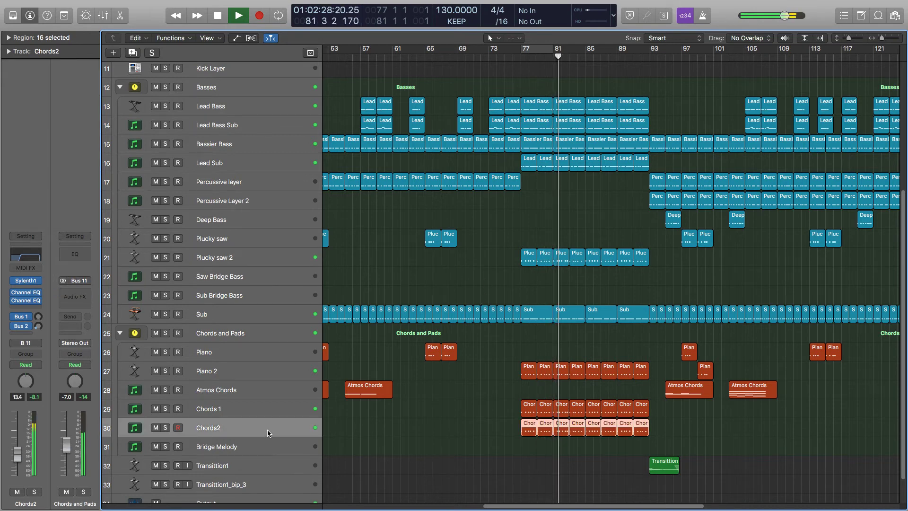
pyautogui.press('space')
pyautogui.click(256, 414)
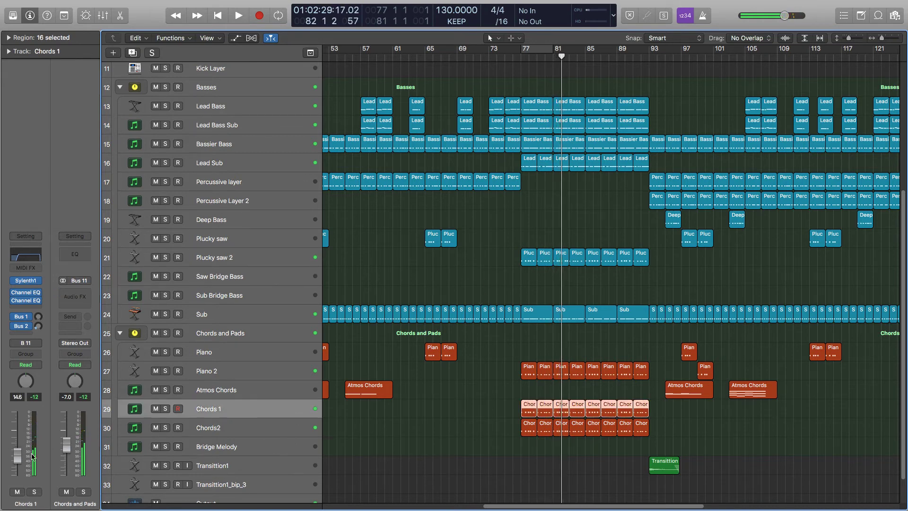
pyautogui.click(166, 408)
pyautogui.press('space')
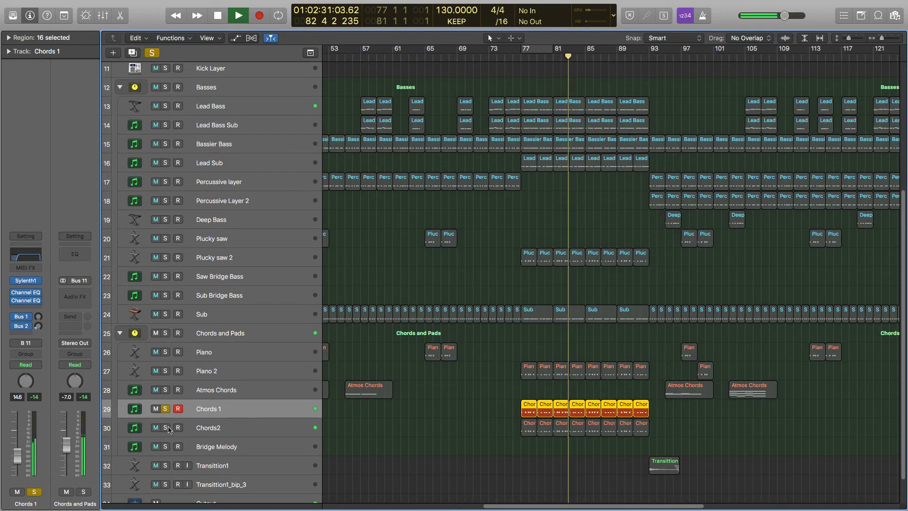
pyautogui.keyDown('alt'); pyautogui.click(169, 429); pyautogui.keyUp('alt')
pyautogui.click(124, 430)
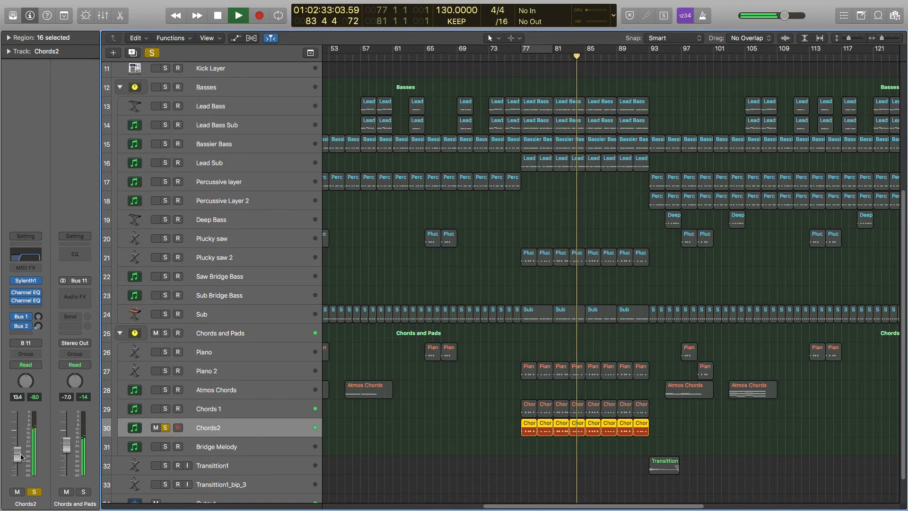
# - Unsolo Chords2 and lower its volume to -17.6 dB against Chords 1 in the full mix
pyautogui.click(35, 491)
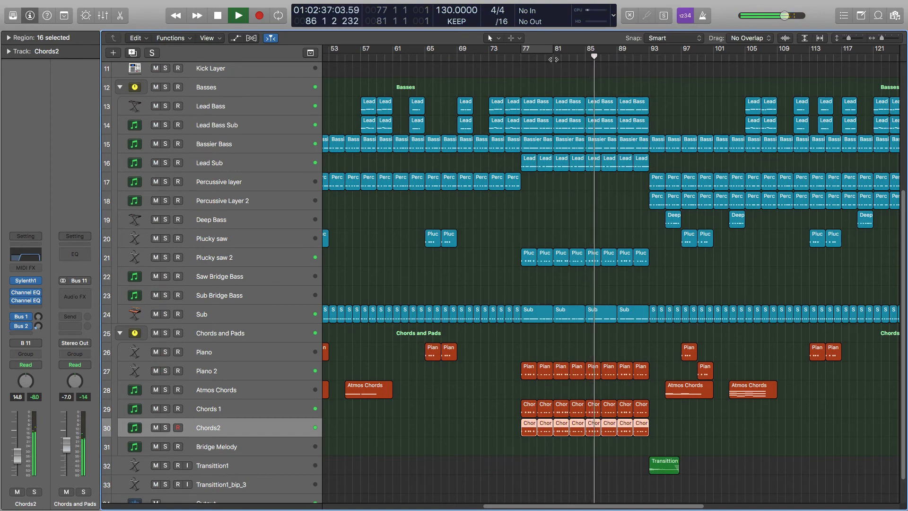
pyautogui.click(231, 412)
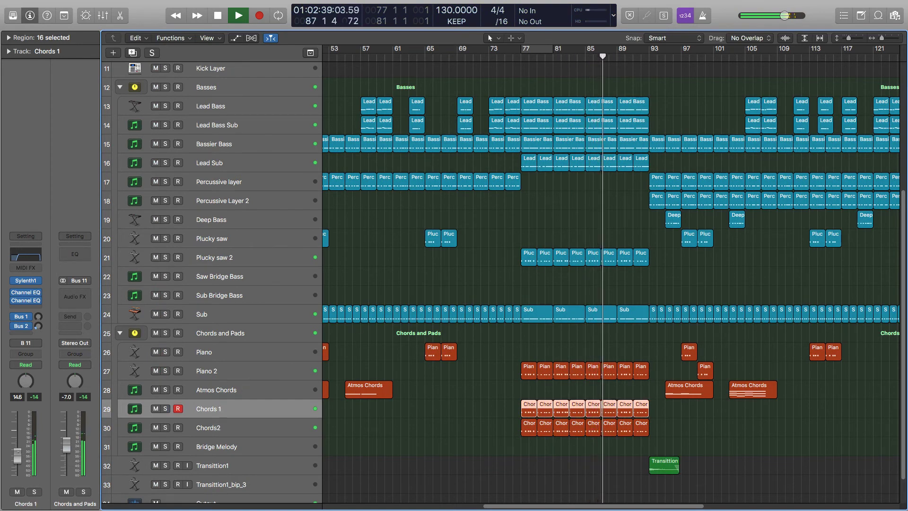
pyautogui.click(232, 428)
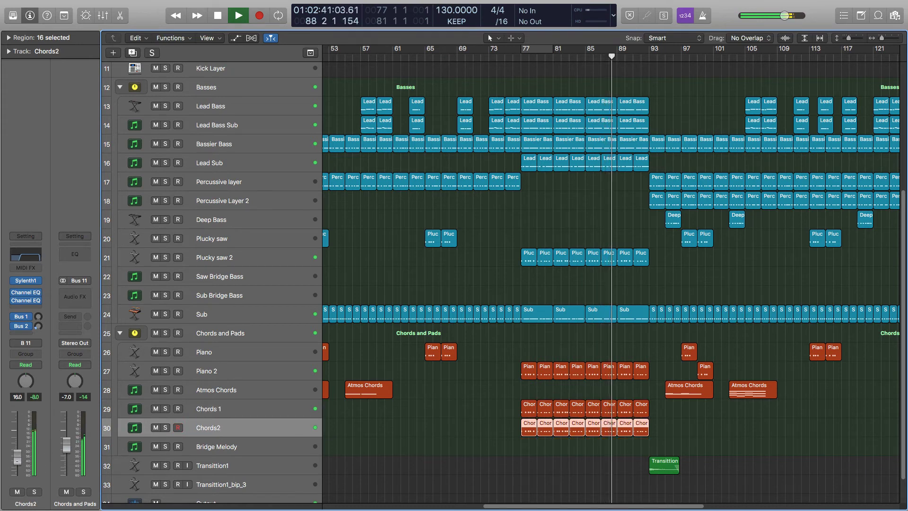
pyautogui.press('Up')
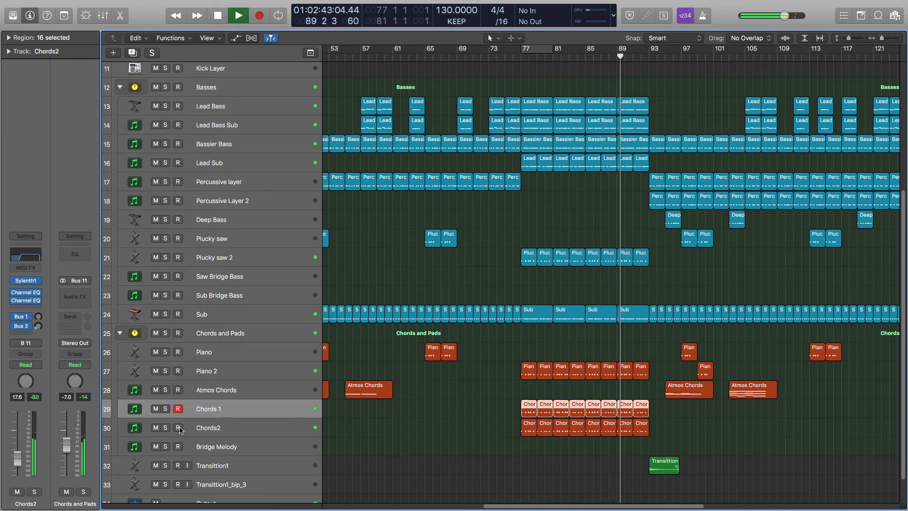
pyautogui.click(209, 429)
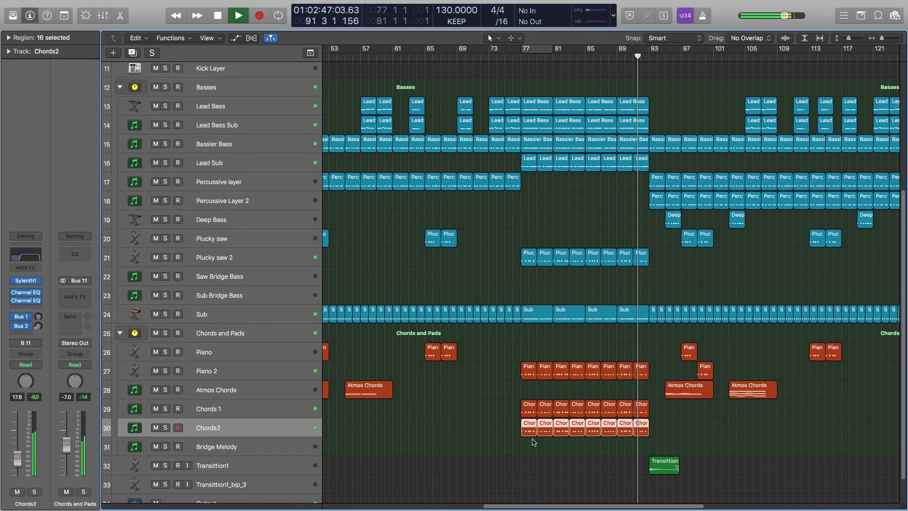
pyautogui.click(605, 350)
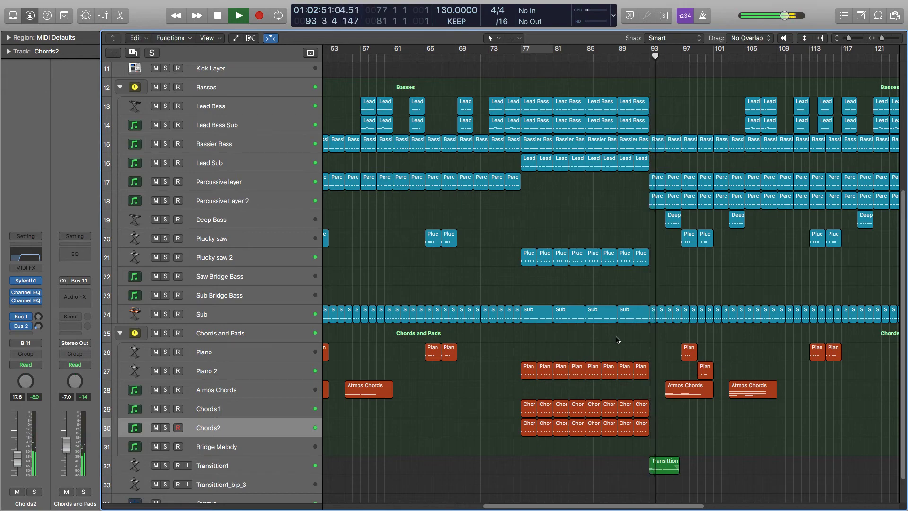
# - Select the Hi Hats_bip track to hear it in the mix, and stop playback around bar 96
pyautogui.scroll(5, 617, 340)
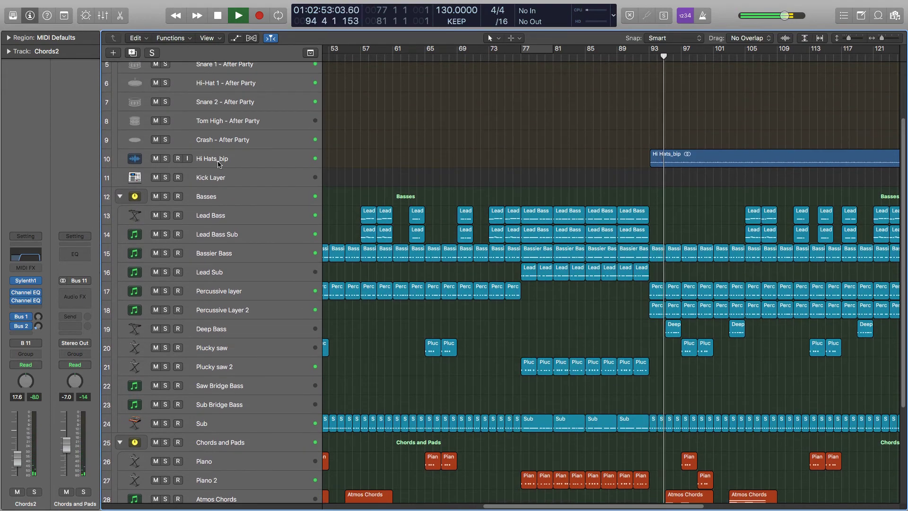
pyautogui.click(218, 163)
pyautogui.scroll(1, 456, 195)
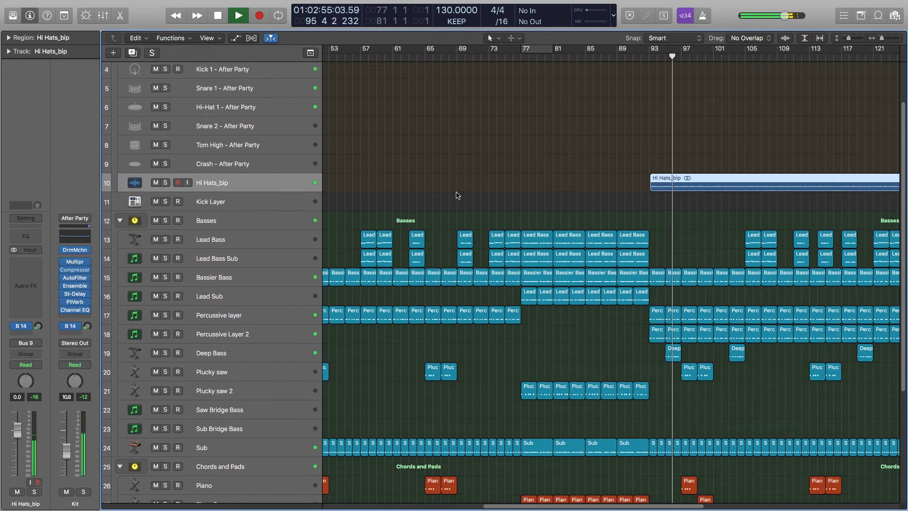
pyautogui.scroll(2, 457, 195)
pyautogui.click(543, 169)
pyautogui.press('space')
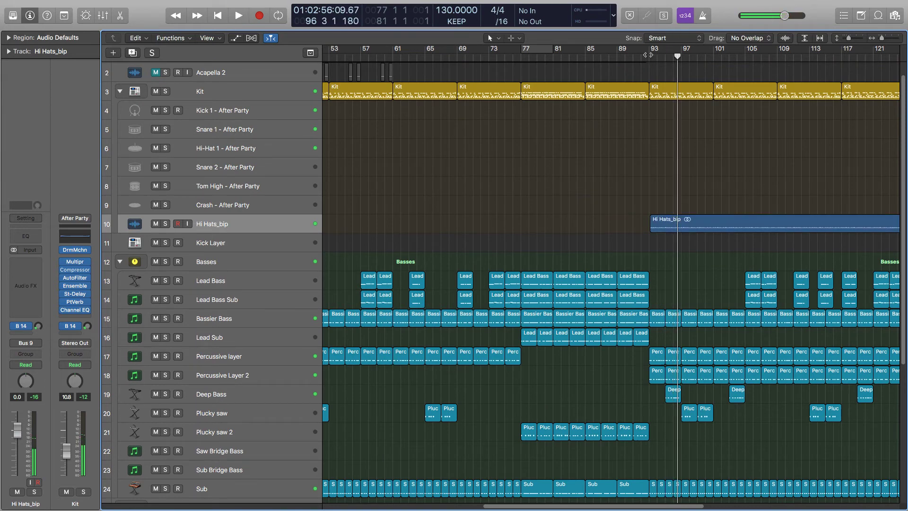
# - Play the mix from just before bar 93 and lower the Hi Hats_bip track's volume to -4.6 dB
pyautogui.moveTo(648, 55); pyautogui.dragTo(656, 63)
pyautogui.click(667, 221)
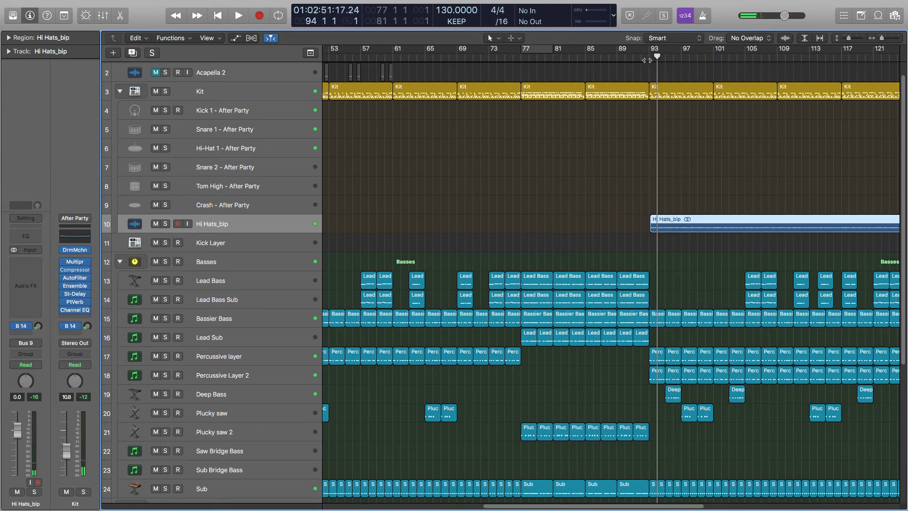
pyautogui.click(647, 60)
pyautogui.click(680, 160)
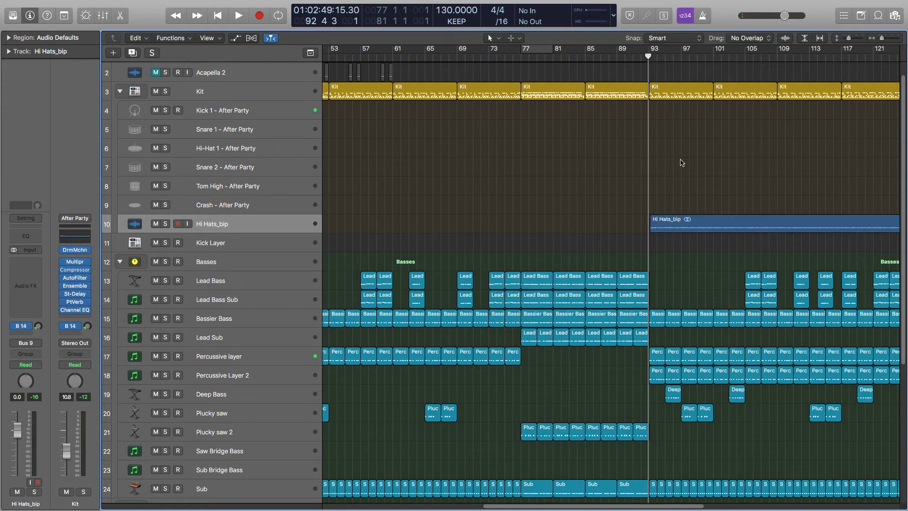
pyautogui.click(682, 221)
pyautogui.press('space')
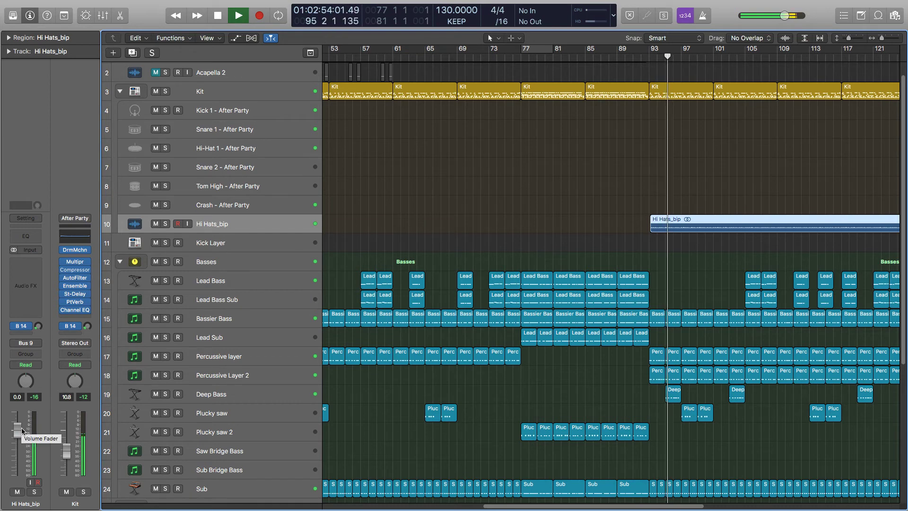
pyautogui.moveTo(21, 428); pyautogui.dragTo(21, 441)
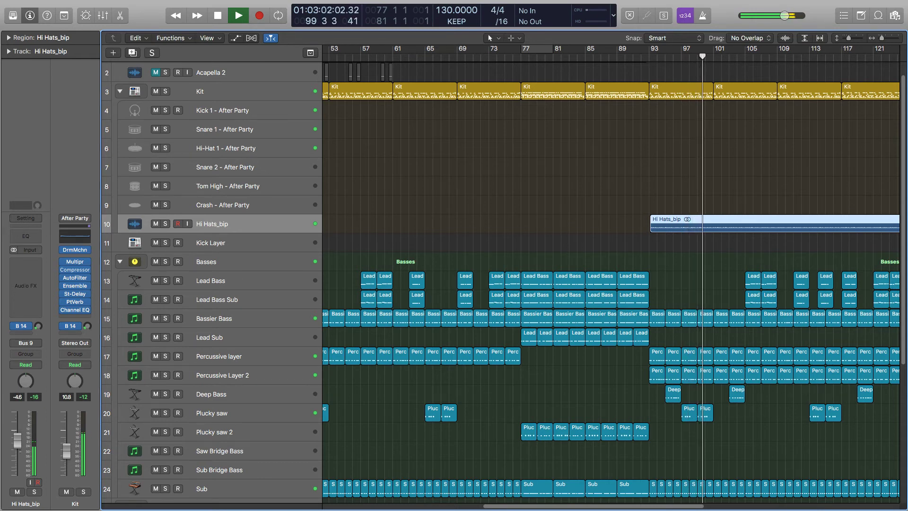
pyautogui.click(414, 232)
# - Select the Deep Bass track and solo it in a playback loop over bars 95 to 97
pyautogui.scroll(-2, 529, 401)
pyautogui.scroll(-1, 528, 401)
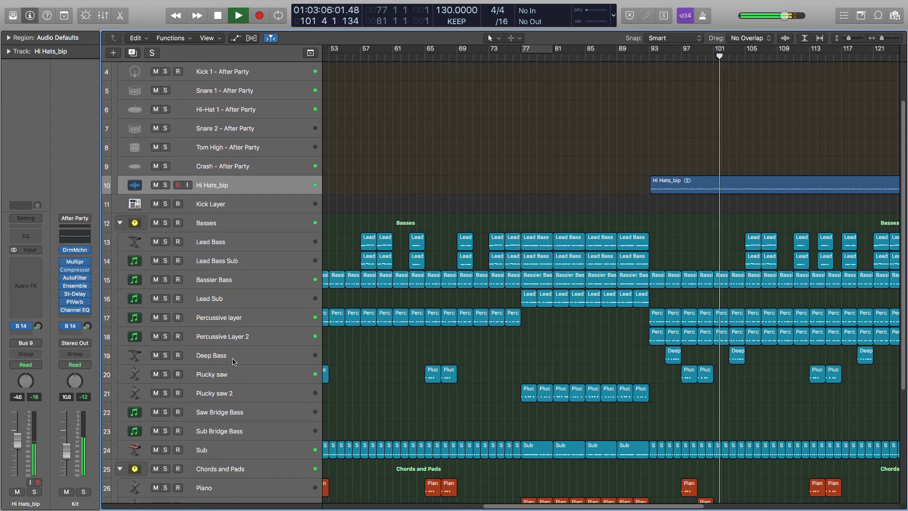
pyautogui.moveTo(535, 506)
pyautogui.mouseDown()
pyautogui.moveTo(438, 506)
pyautogui.moveTo(536, 506)
pyautogui.mouseUp()
pyautogui.press('space')
pyautogui.click(294, 356)
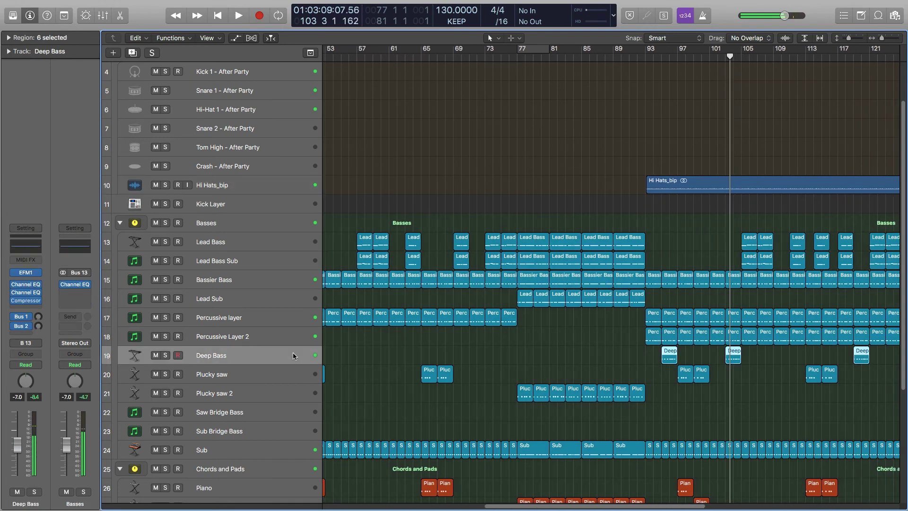
pyautogui.moveTo(662, 50); pyautogui.dragTo(678, 50)
pyautogui.press('space')
pyautogui.click(167, 356)
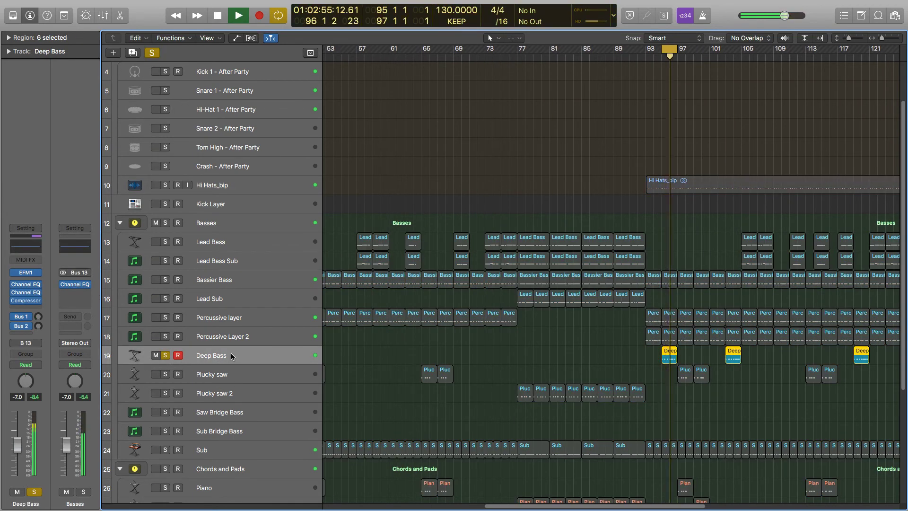
pyautogui.click(231, 357)
# - In Deep Bass's Channel EQ, set an 88 Hz low cut and a 3250 Hz high cut, both at 48 dB/Oct
pyautogui.click(25, 247)
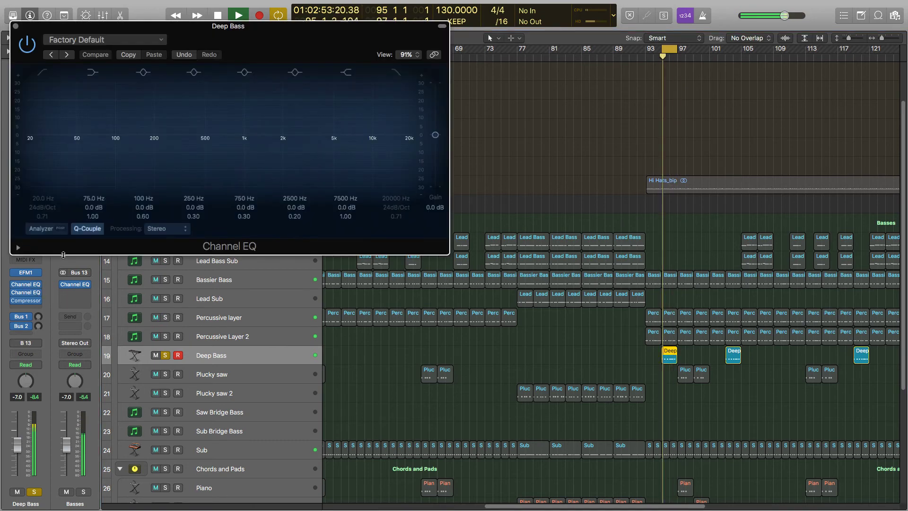
pyautogui.click(44, 74)
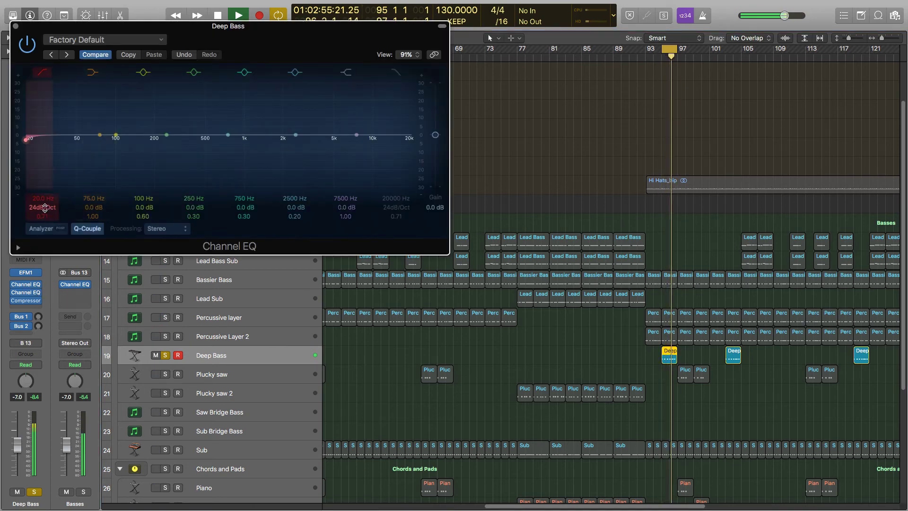
pyautogui.moveTo(44, 207); pyautogui.dragTo(42, 204)
pyautogui.moveTo(29, 138); pyautogui.dragTo(103, 140)
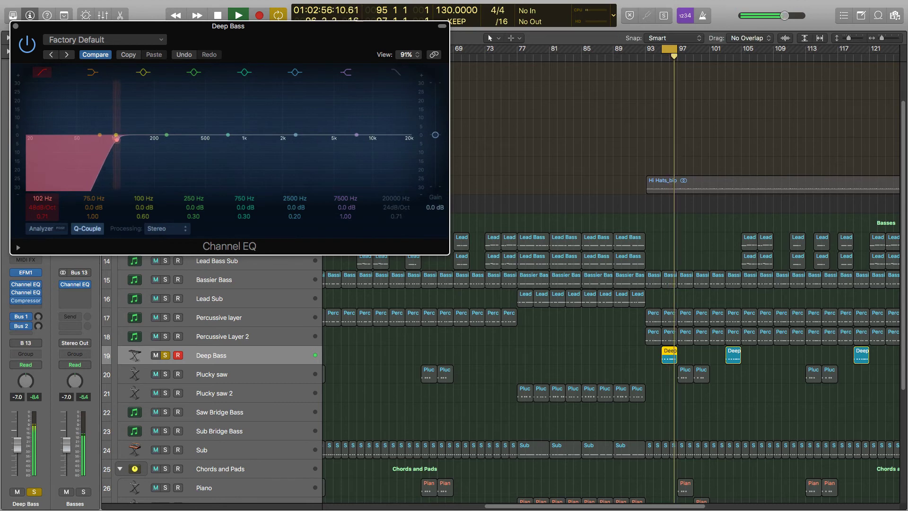
pyautogui.moveTo(117, 139)
pyautogui.mouseDown()
pyautogui.moveTo(142, 139)
pyautogui.moveTo(115, 138)
pyautogui.mouseUp()
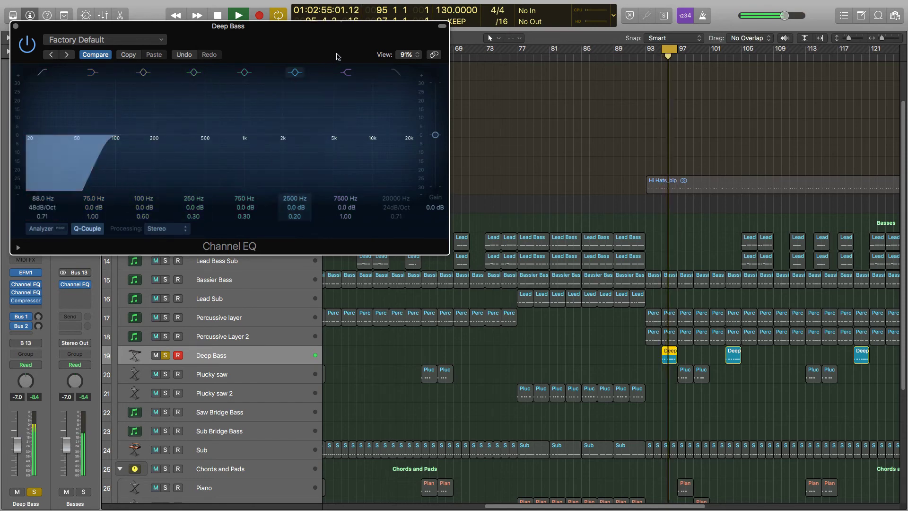
pyautogui.click(396, 71)
pyautogui.moveTo(398, 207)
pyautogui.mouseDown()
pyautogui.moveTo(398, 198)
pyautogui.moveTo(397, 218)
pyautogui.mouseUp()
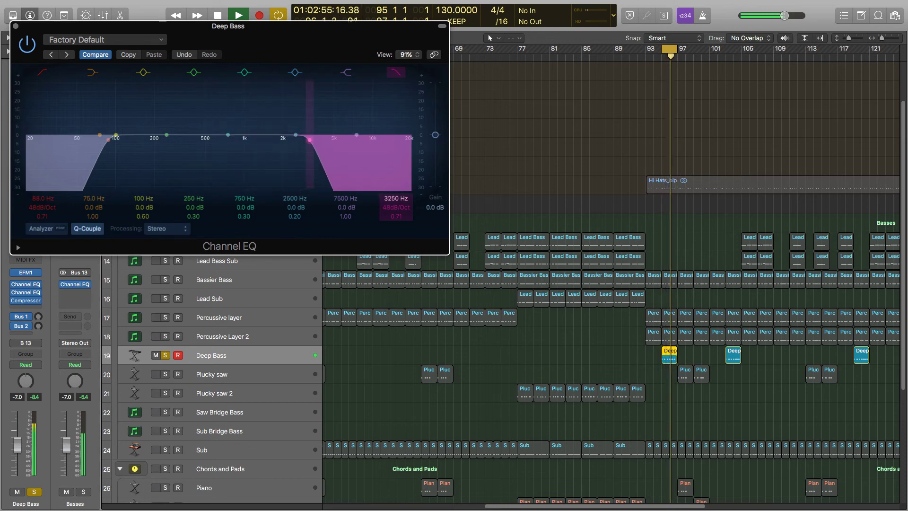
# - Settle Deep Bass's high cut at 3400 Hz, and close this Channel EQ after comparing it bypassed
pyautogui.click(27, 44)
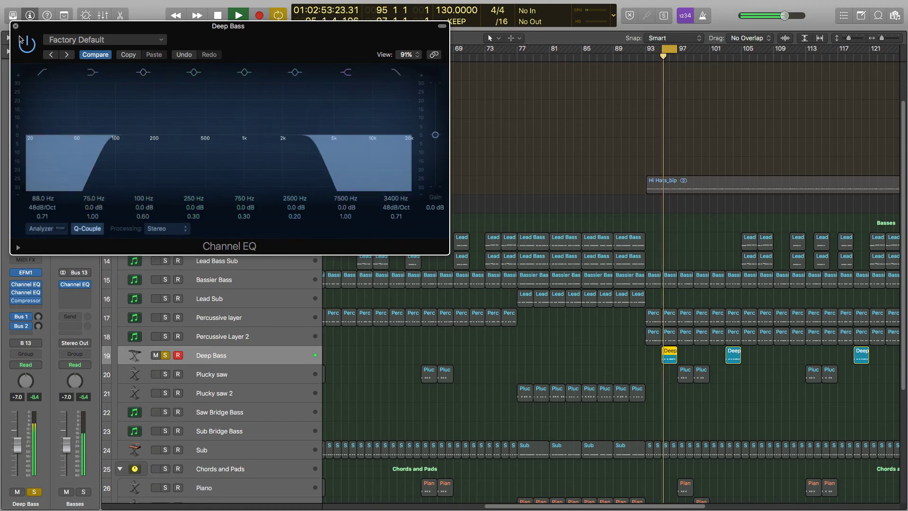
pyautogui.click(16, 26)
# - In Deep Bass's second Channel EQ, boost 174 Hz by 5.5 dB with Q 2.30 and 270 Hz by 3.0 dB with Q 3.20
pyautogui.click(26, 295)
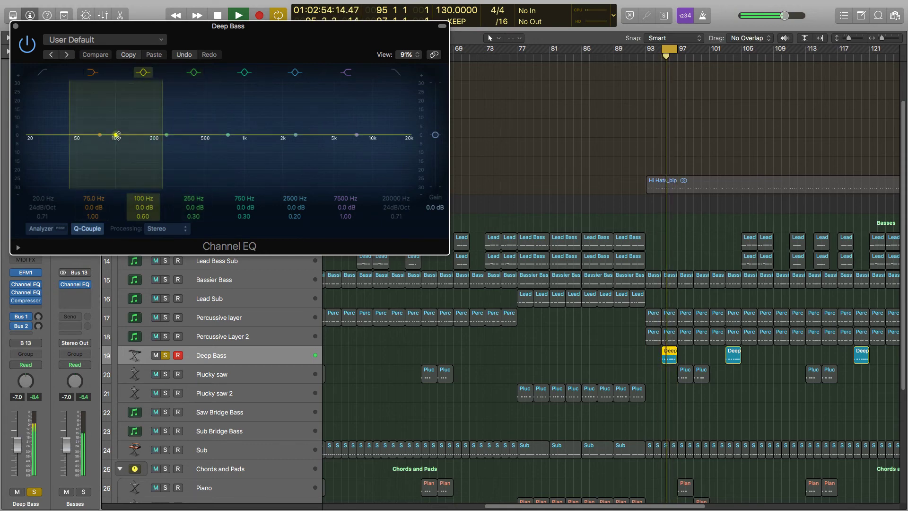
pyautogui.moveTo(126, 135); pyautogui.dragTo(170, 127)
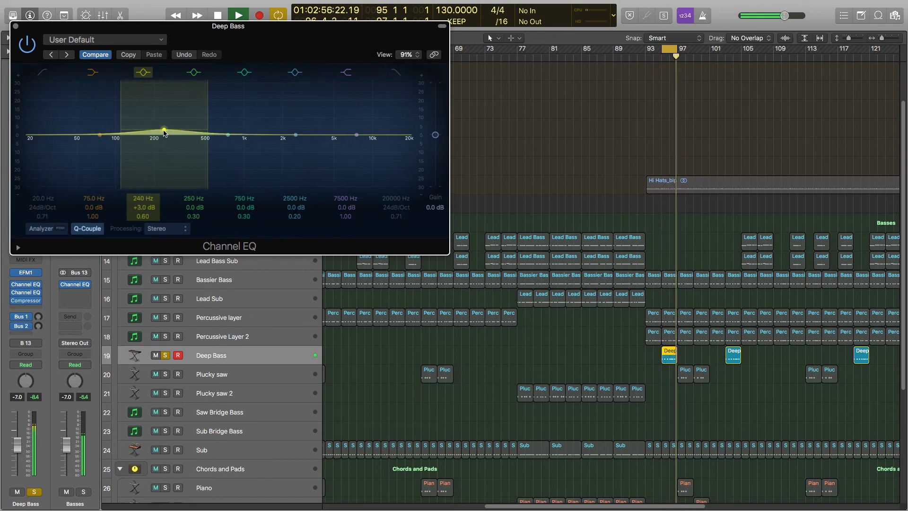
pyautogui.moveTo(205, 130); pyautogui.dragTo(196, 128)
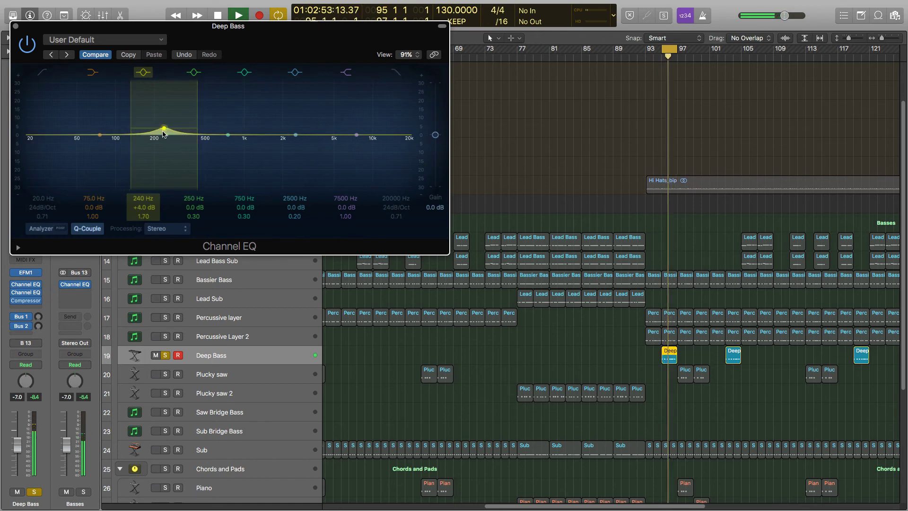
pyautogui.moveTo(163, 133)
pyautogui.mouseDown()
pyautogui.moveTo(155, 118)
pyautogui.moveTo(214, 109)
pyautogui.moveTo(141, 116)
pyautogui.mouseUp()
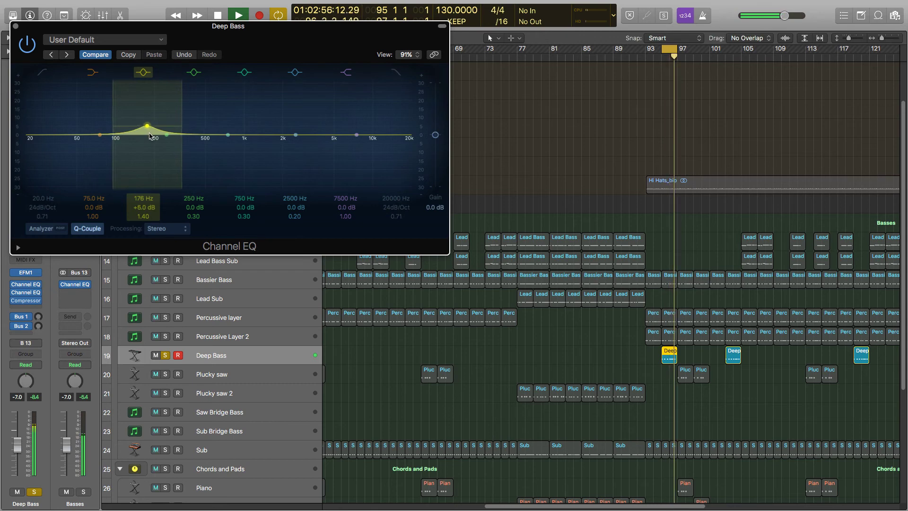
pyautogui.moveTo(117, 125)
pyautogui.mouseDown()
pyautogui.moveTo(215, 132)
pyautogui.moveTo(173, 135)
pyautogui.mouseUp()
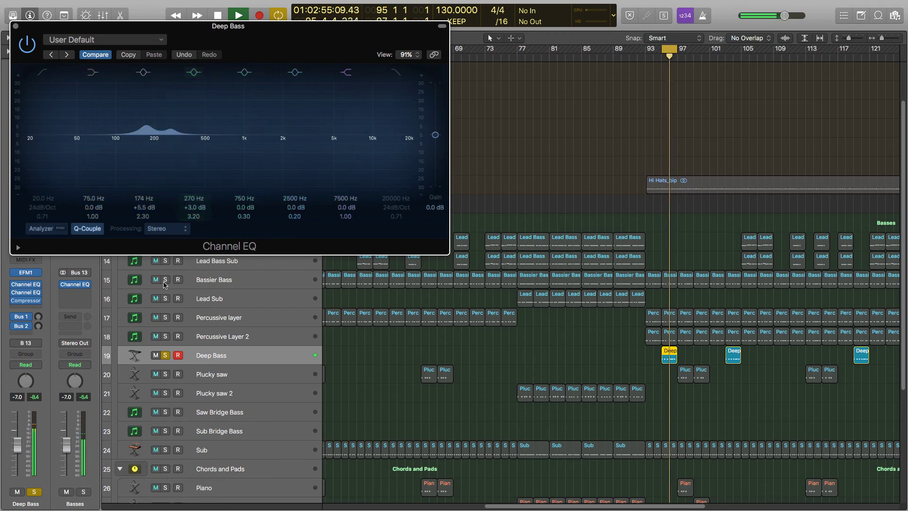
# - Compare Deep Bass's EQ boosts with the plug-in bypassed, and return to the full mix with solo and the loop off
pyautogui.click(27, 45)
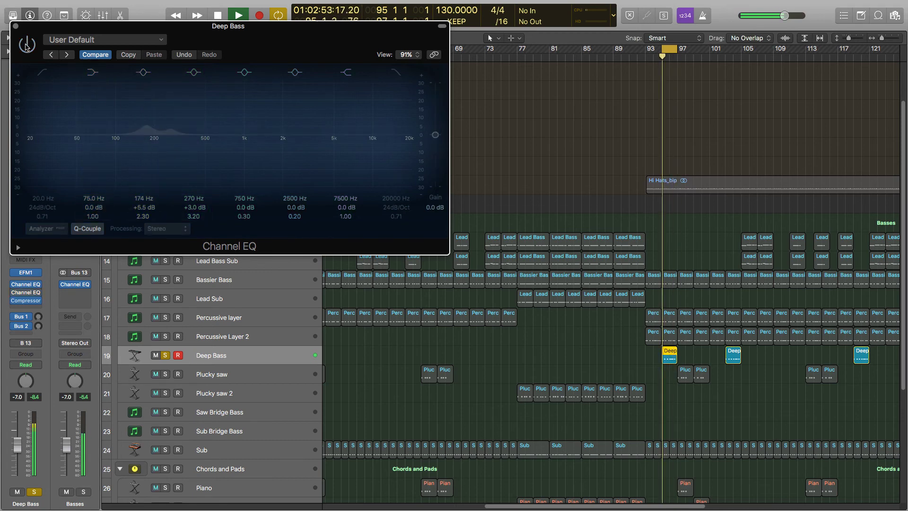
pyautogui.click(27, 44)
pyautogui.click(16, 27)
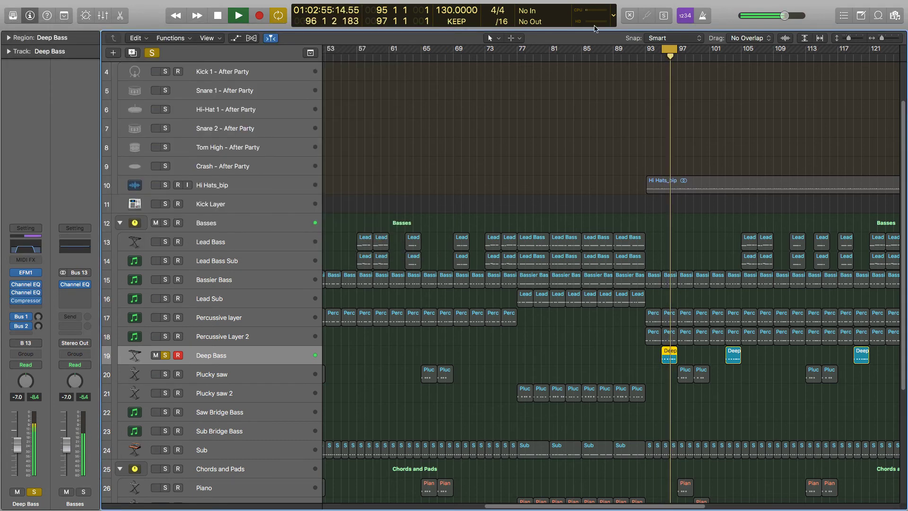
pyautogui.press('s')
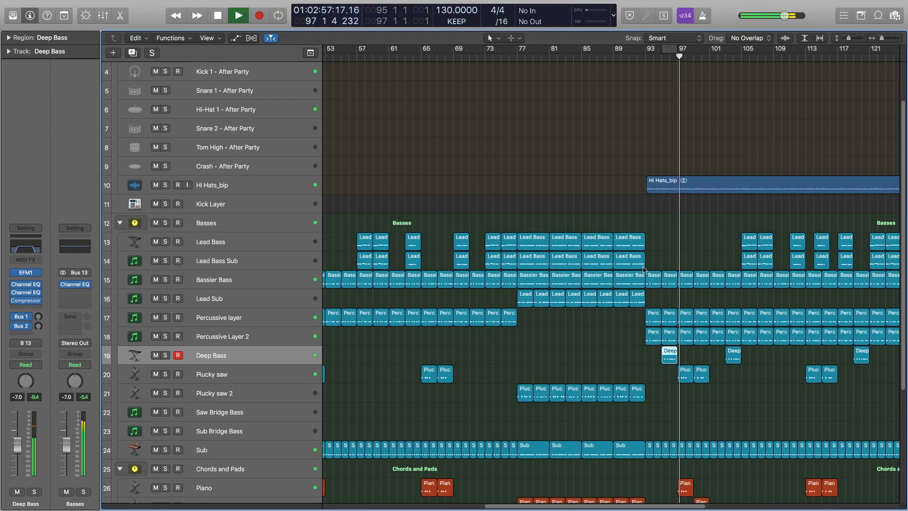
pyautogui.click(586, 348)
# - Select and solo the Piano 2 track, listen up to about bar 100, and stop playback
pyautogui.scroll(-8, 591, 374)
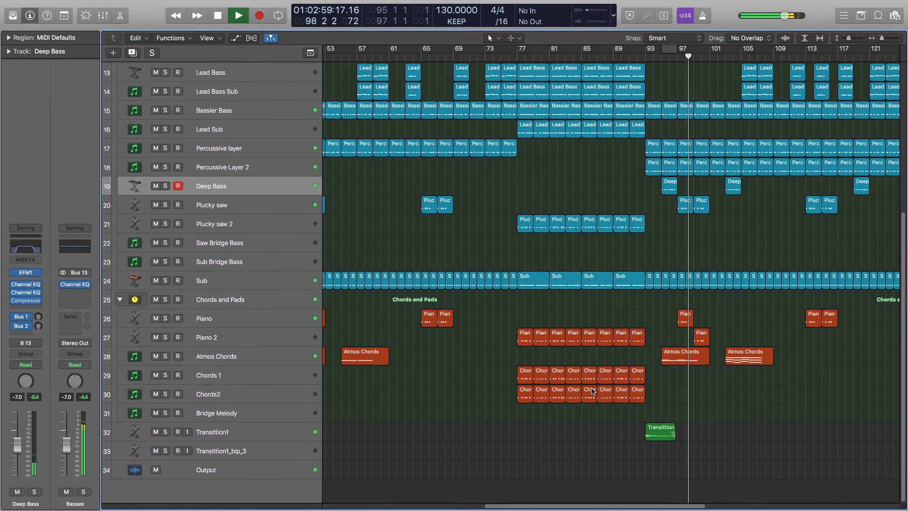
pyautogui.click(245, 341)
pyautogui.press('s')
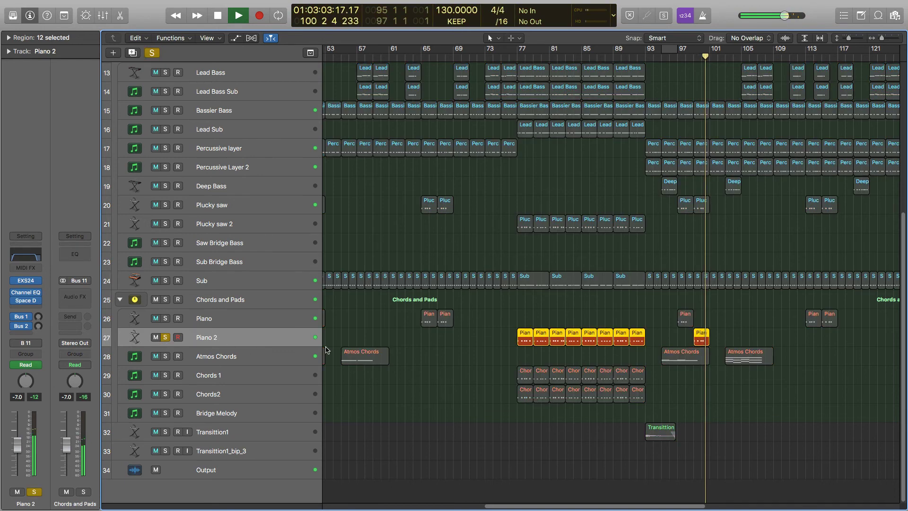
pyautogui.press('space')
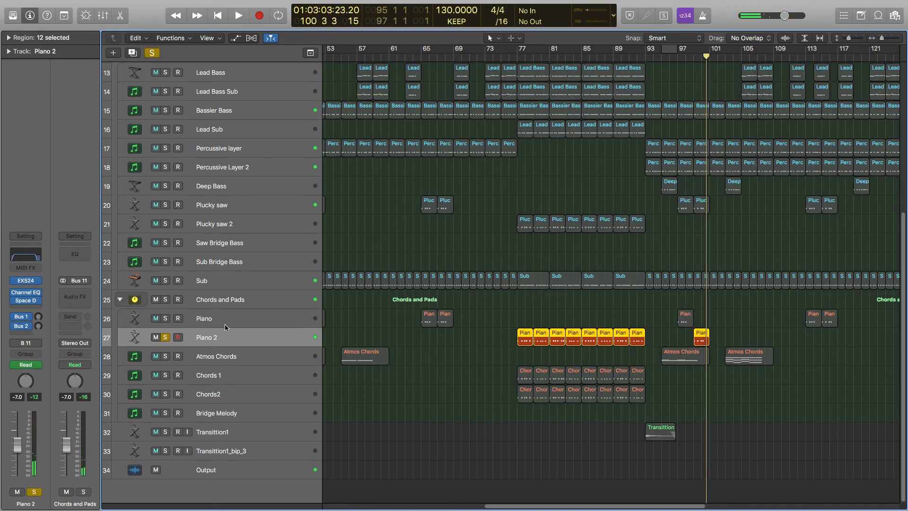
pyautogui.click(225, 325)
pyautogui.click(230, 340)
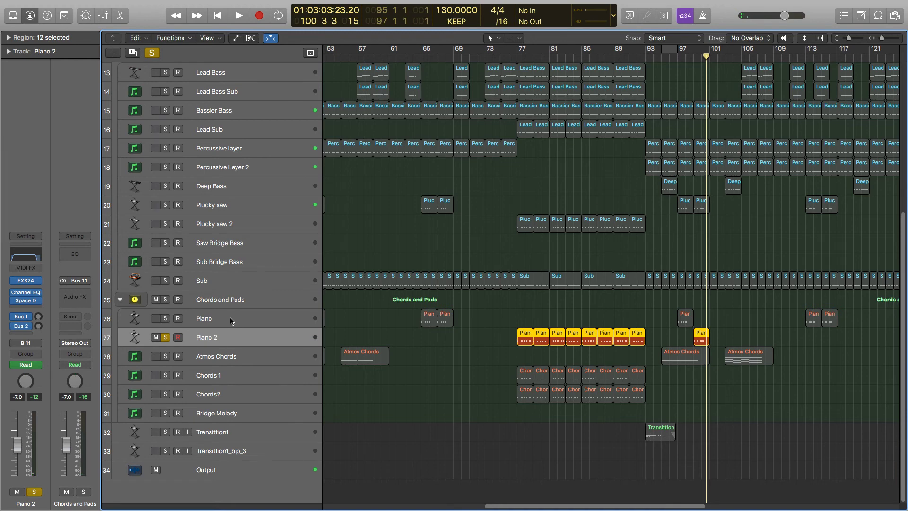
# - Play Piano 2 in a loop over bars 77 to 81, first soloed and then with the full mix
pyautogui.moveTo(522, 53); pyautogui.dragTo(549, 52)
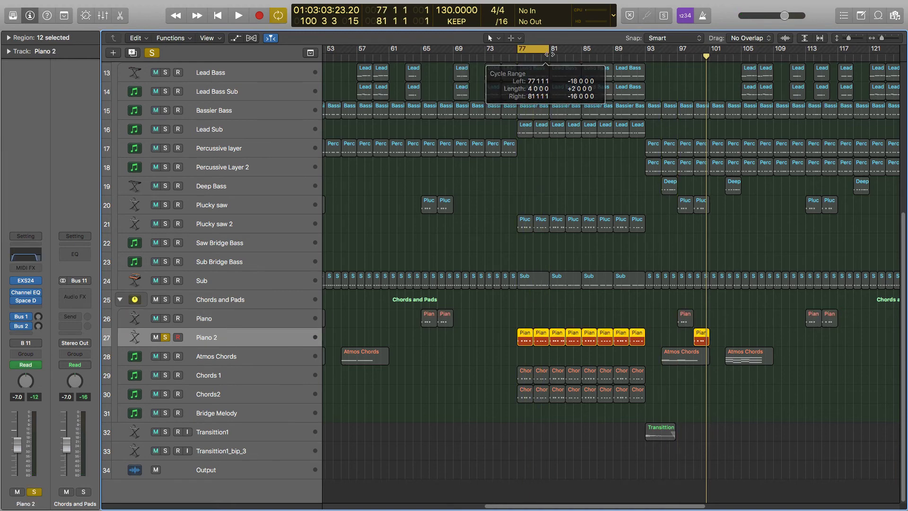
pyautogui.press('space')
pyautogui.click(246, 333)
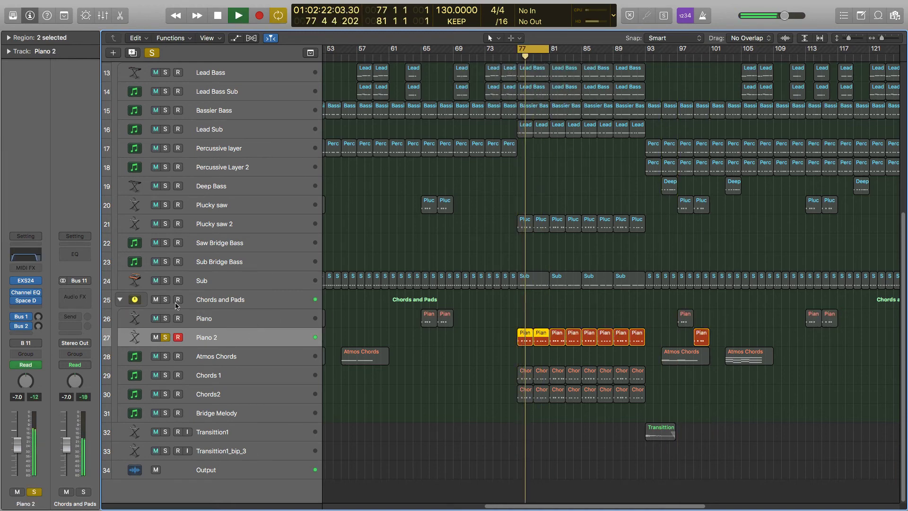
pyautogui.click(162, 335)
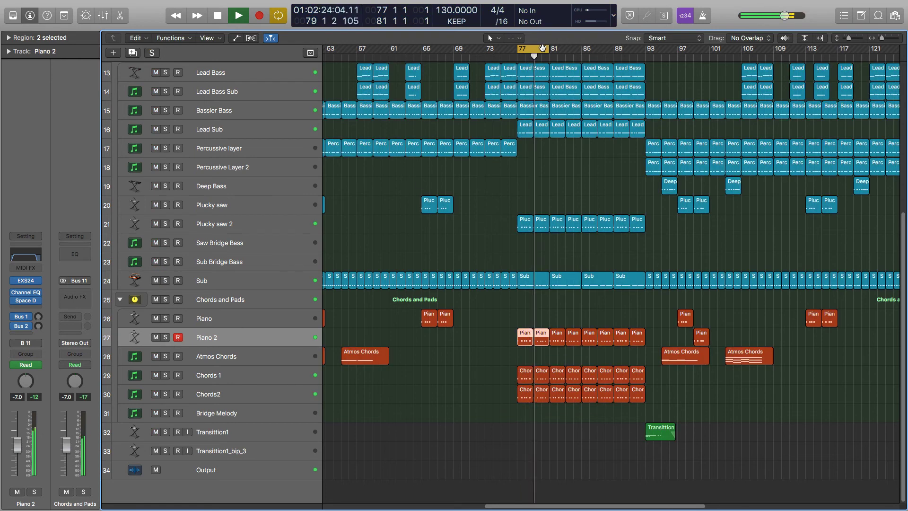
# - Turn off the loop and play the mix from about bar 98 to bar 105 while reviewing the arrangement after bar 93
pyautogui.click(533, 49)
pyautogui.click(686, 55)
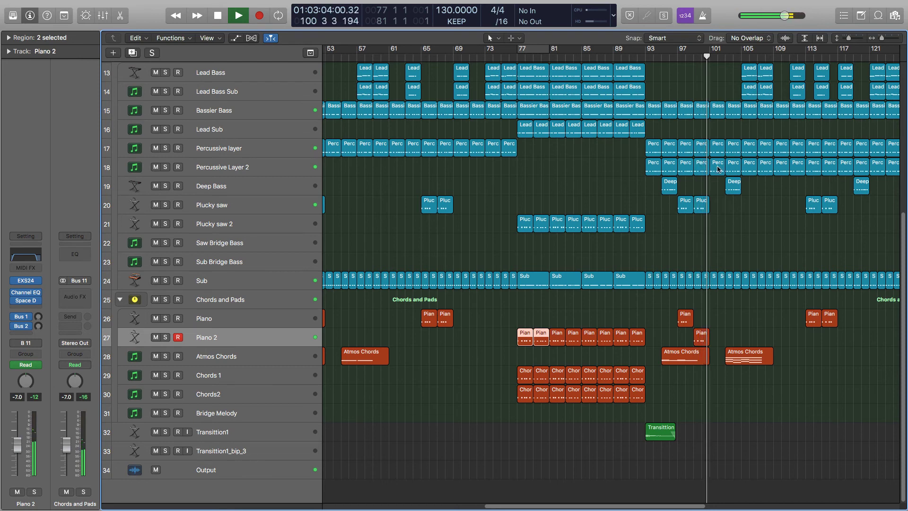
pyautogui.scroll(3, 757, 335)
pyautogui.scroll(10, 757, 335)
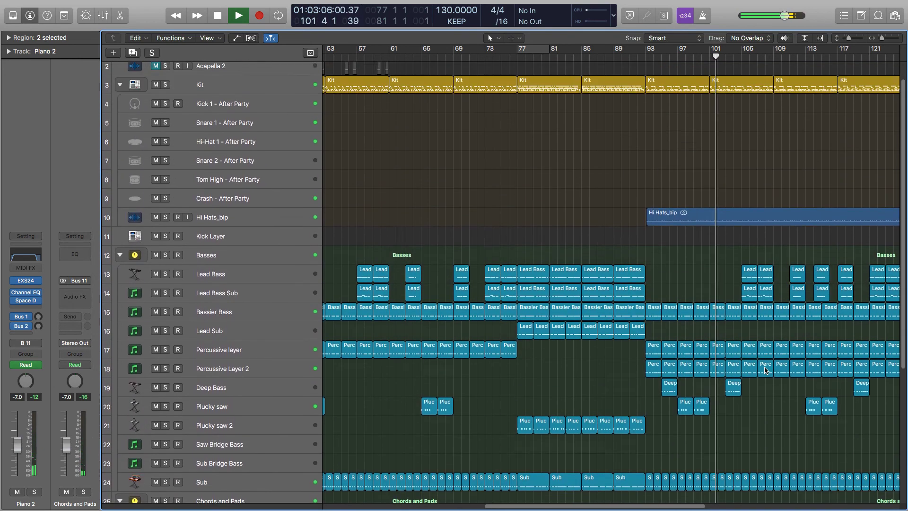
pyautogui.hscroll(10, 605, 506)
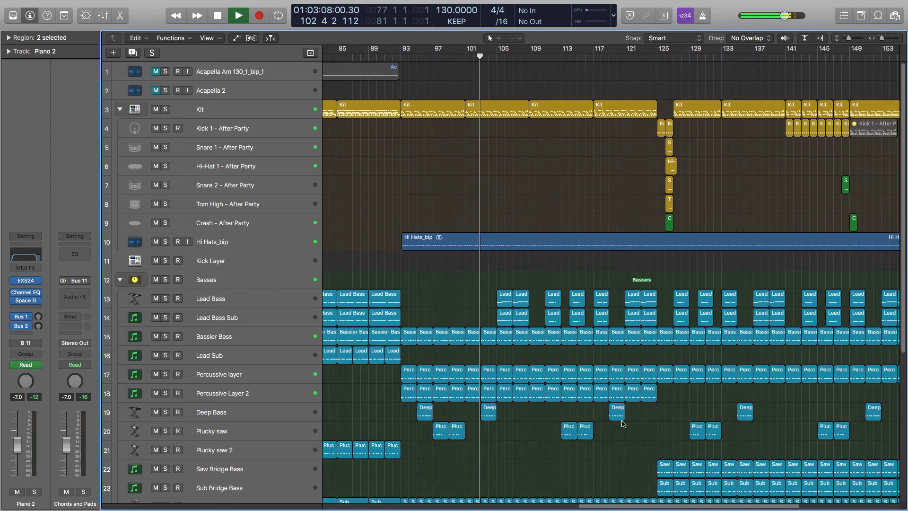
pyautogui.scroll(-4, 542, 410)
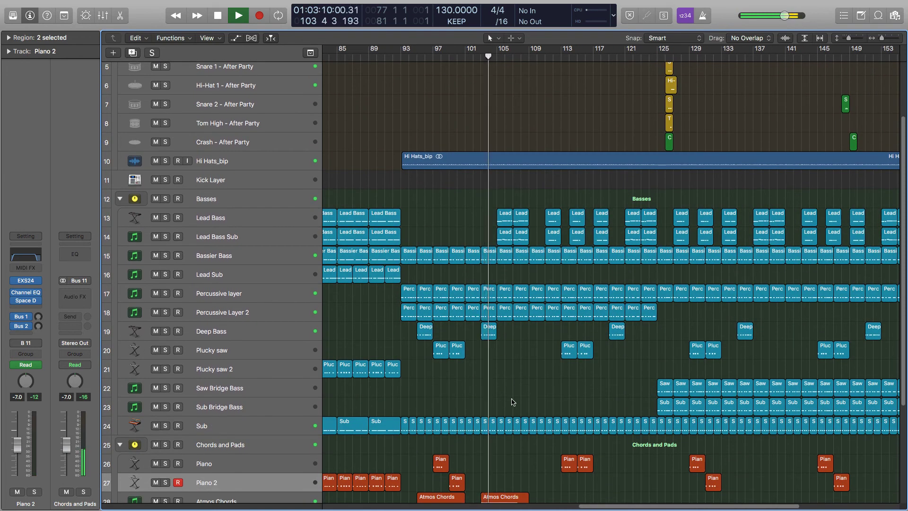
pyautogui.click(538, 392)
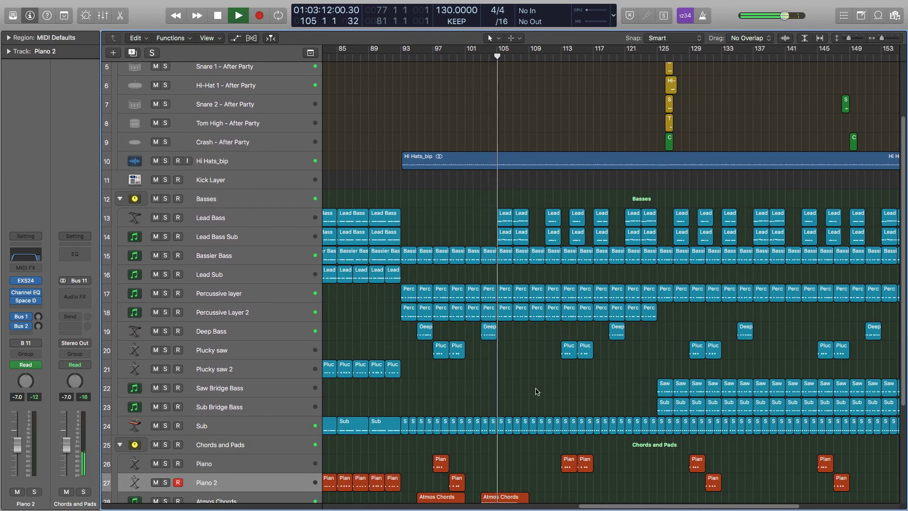
pyautogui.press('space')
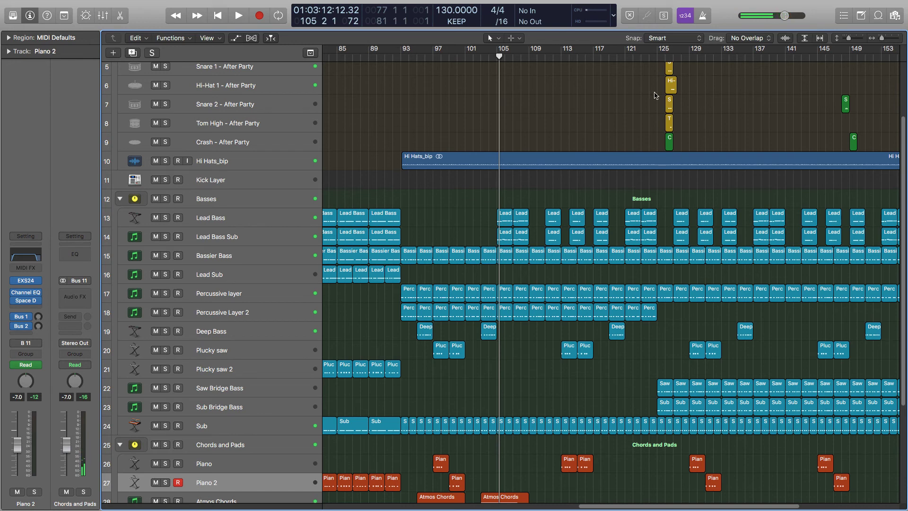
# - Select the Saw Bridge Bass track and play the mix from around bar 125, stopping at bar 127
pyautogui.click(658, 55)
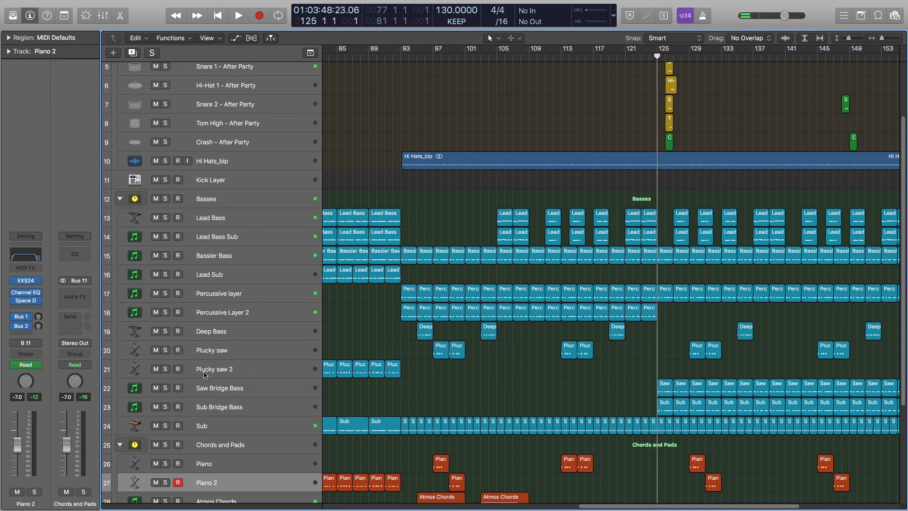
pyautogui.click(235, 385)
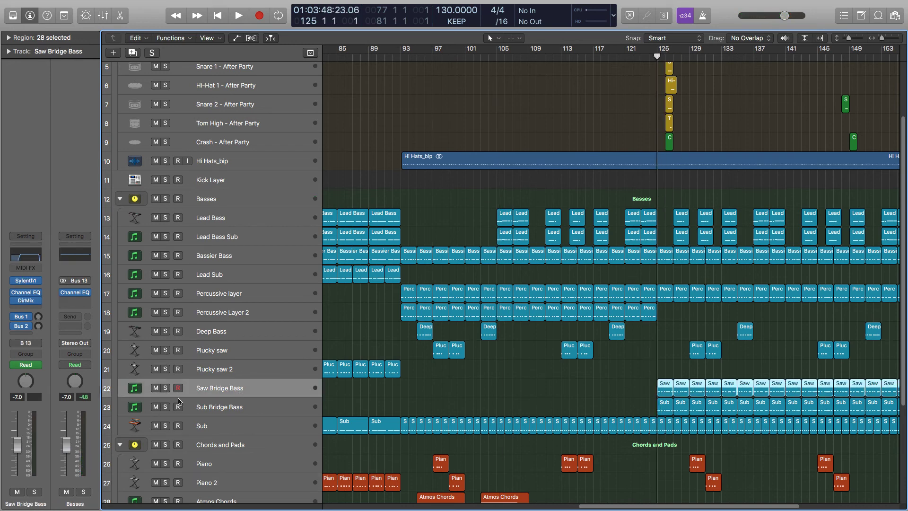
pyautogui.moveTo(166, 388); pyautogui.dragTo(167, 407)
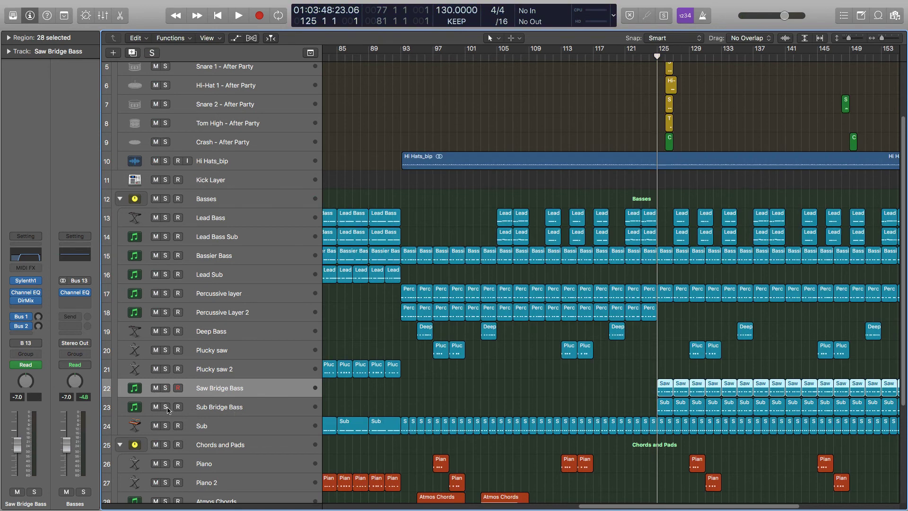
pyautogui.doubleClick(633, 50)
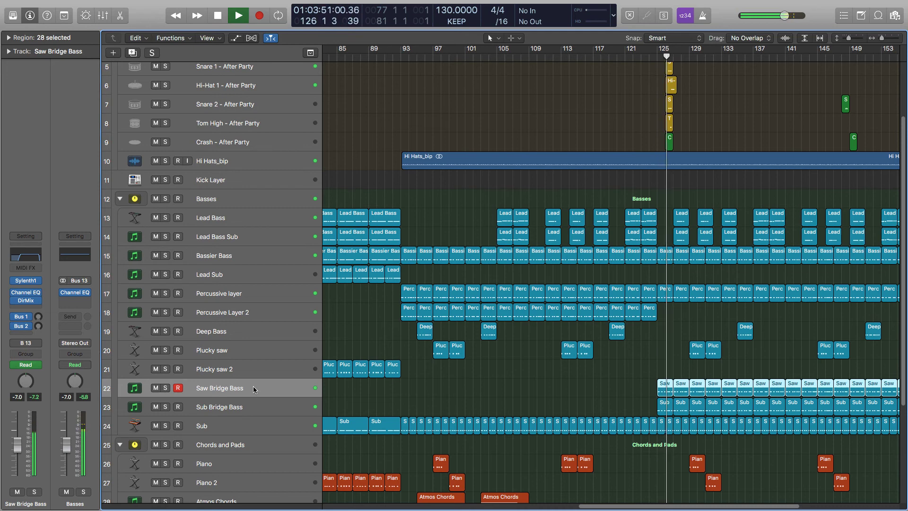
pyautogui.click(384, 395)
pyautogui.click(273, 388)
pyautogui.press('space')
# - Solo the Saw Bridge Bass track and play it in a loop over bars 125 to 127
pyautogui.click(166, 388)
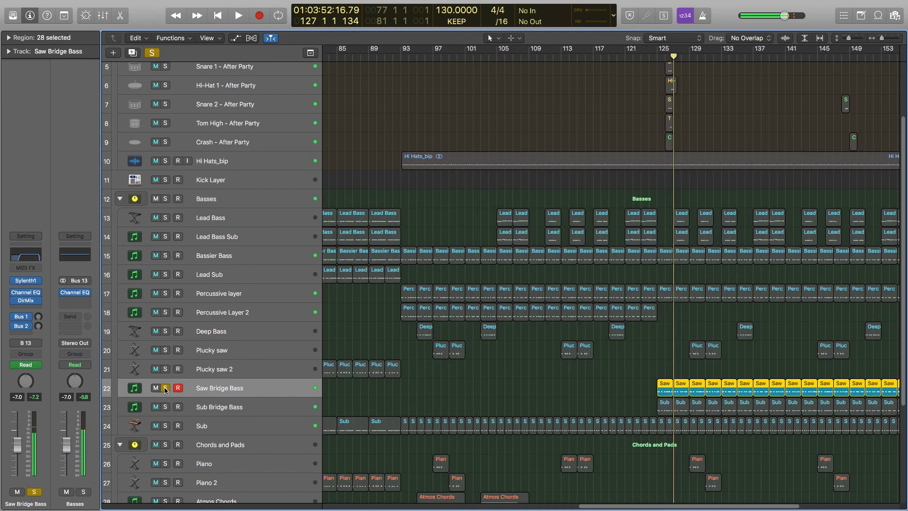
pyautogui.moveTo(669, 50); pyautogui.dragTo(671, 50)
pyautogui.click(674, 49)
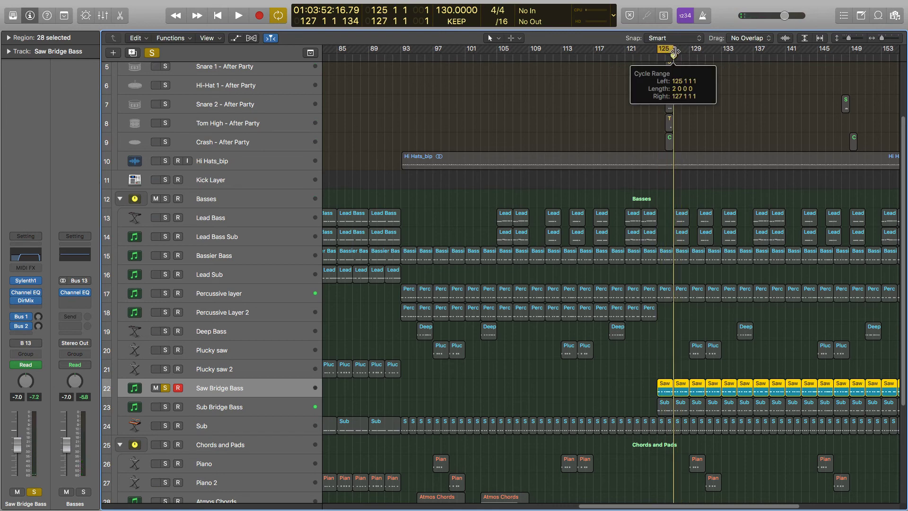
pyautogui.press('space')
# - Solo the Sub Bridge Bass track together with Saw Bridge Bass, listen to both layers, and stop playback
pyautogui.click(209, 382)
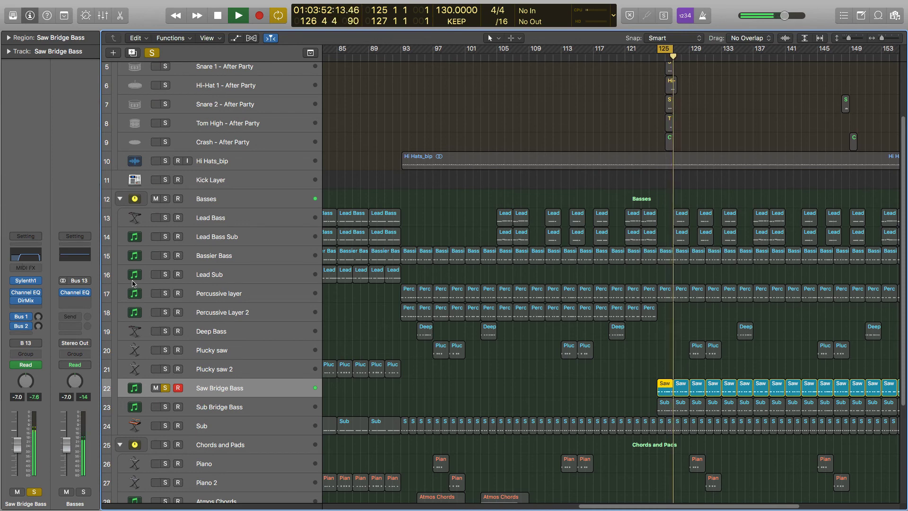
pyautogui.click(165, 406)
pyautogui.click(218, 411)
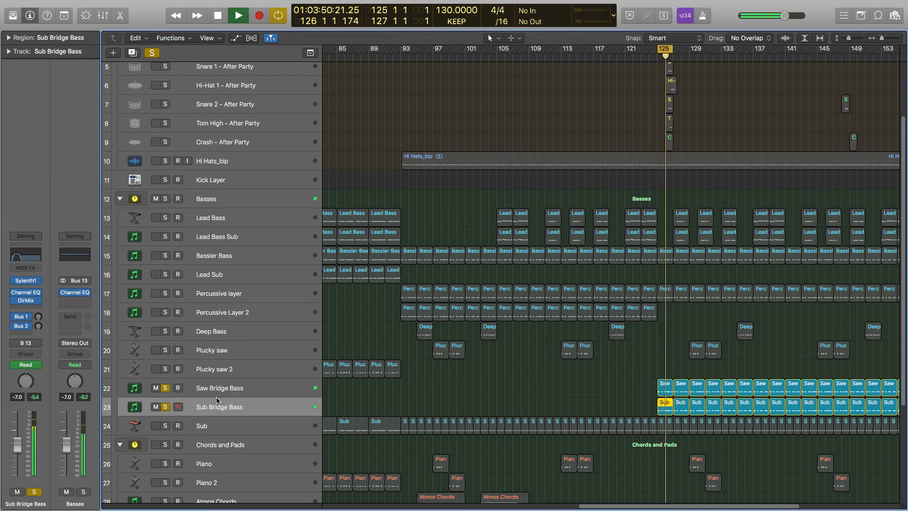
pyautogui.click(239, 393)
pyautogui.click(232, 408)
pyautogui.press('space')
# - Compare the Saw Bridge Bass and Sub Bridge Bass channel strips, and bring up Sub Bridge Bass's Channel EQ clear of the track list
pyautogui.click(225, 393)
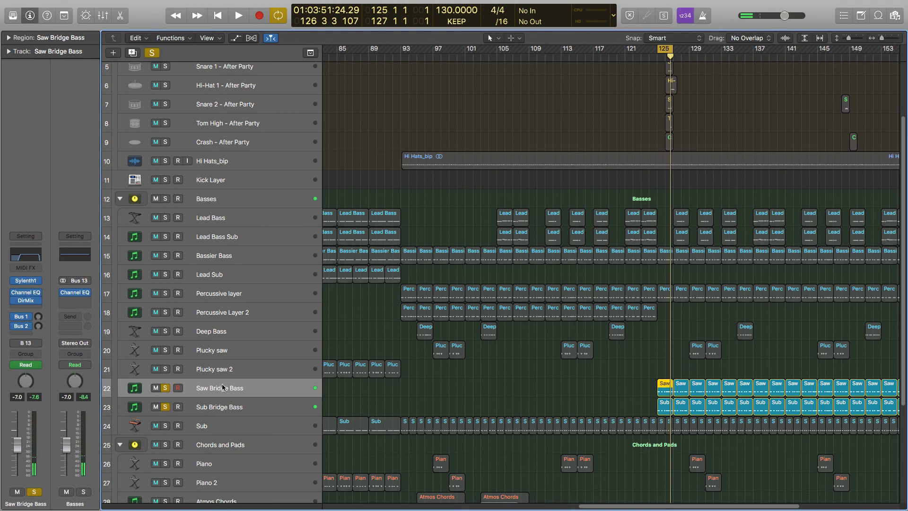
pyautogui.click(226, 413)
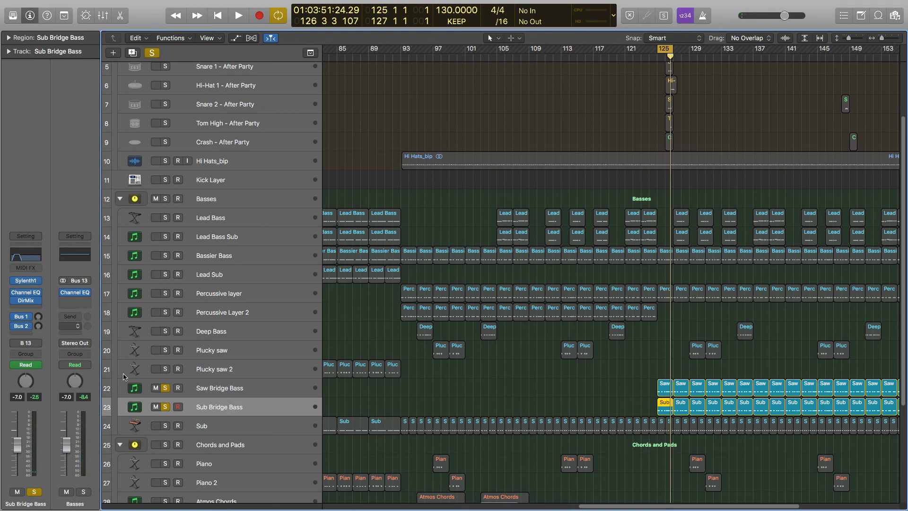
pyautogui.click(214, 392)
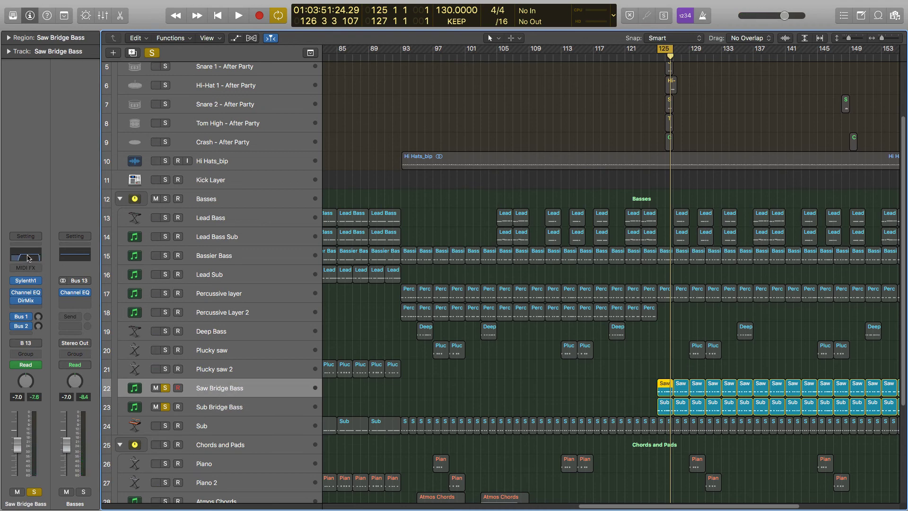
pyautogui.click(214, 410)
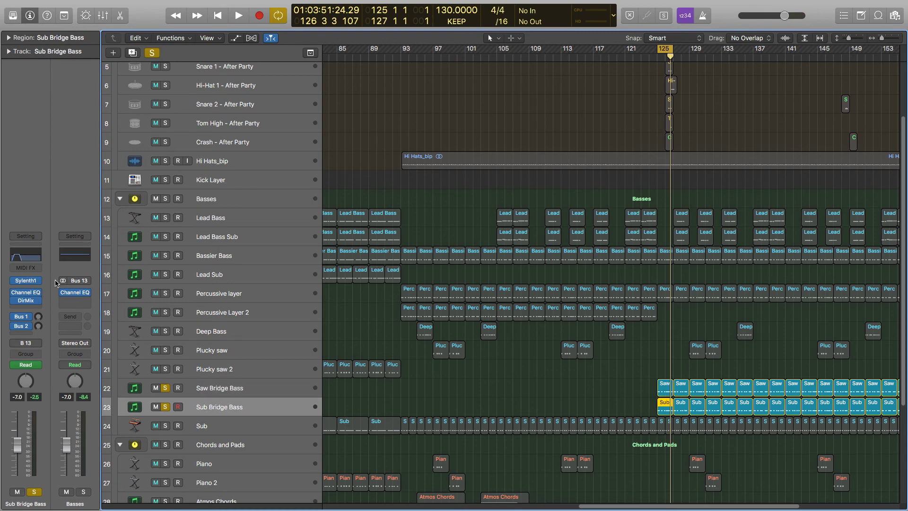
pyautogui.click(26, 255)
pyautogui.moveTo(360, 16); pyautogui.dragTo(784, 41)
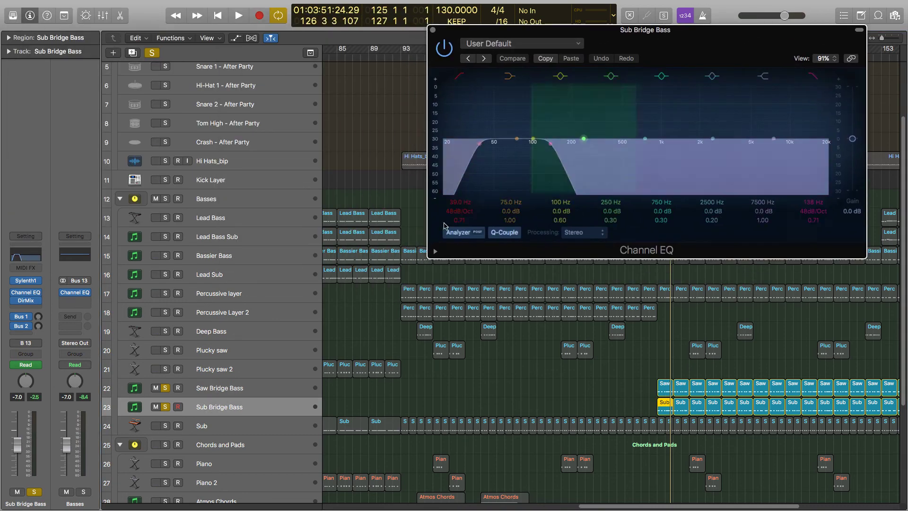
# - Open the Saw Bridge Bass Channel EQ beside the Sub Bridge Bass one, and play the saw layer soloed on its own
pyautogui.click(261, 387)
pyautogui.click(26, 255)
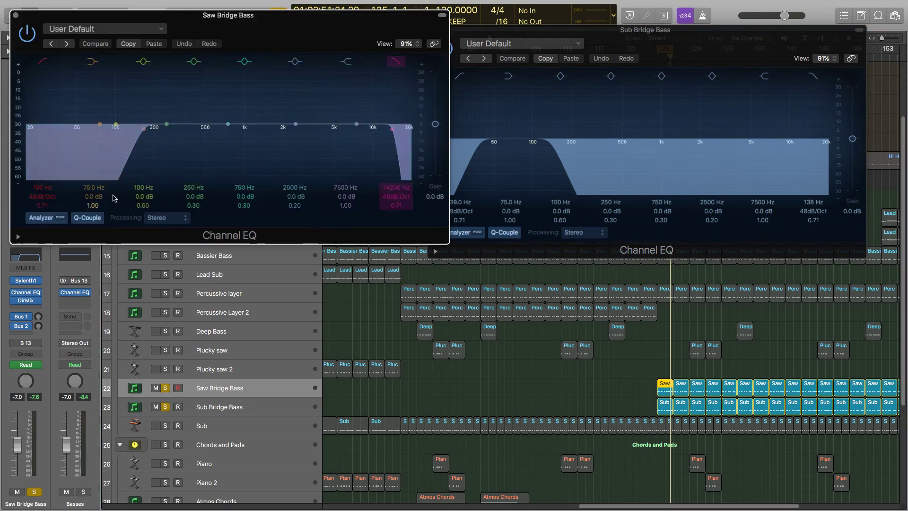
pyautogui.click(166, 407)
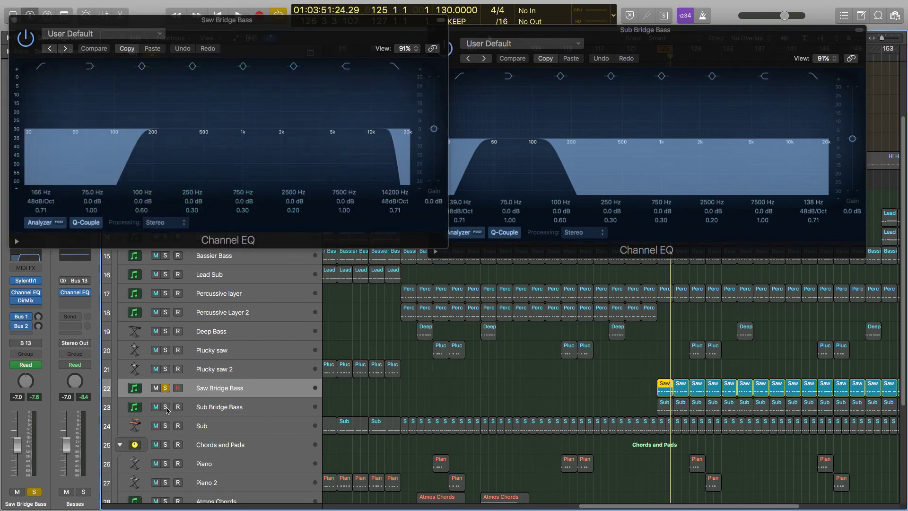
pyautogui.press('space')
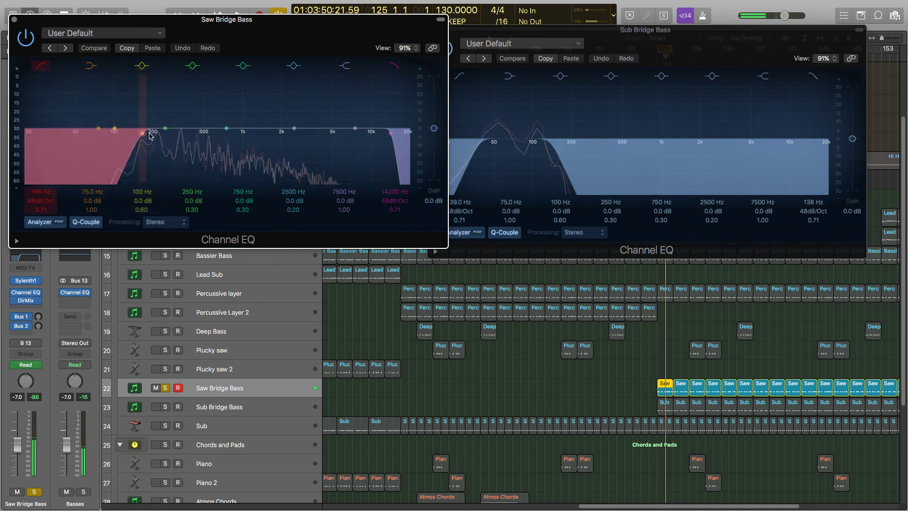
# - Listen to Sub Bridge Bass alone and together with Saw Bridge Bass while watching their EQ curves, and close both EQ windows
pyautogui.click(165, 407)
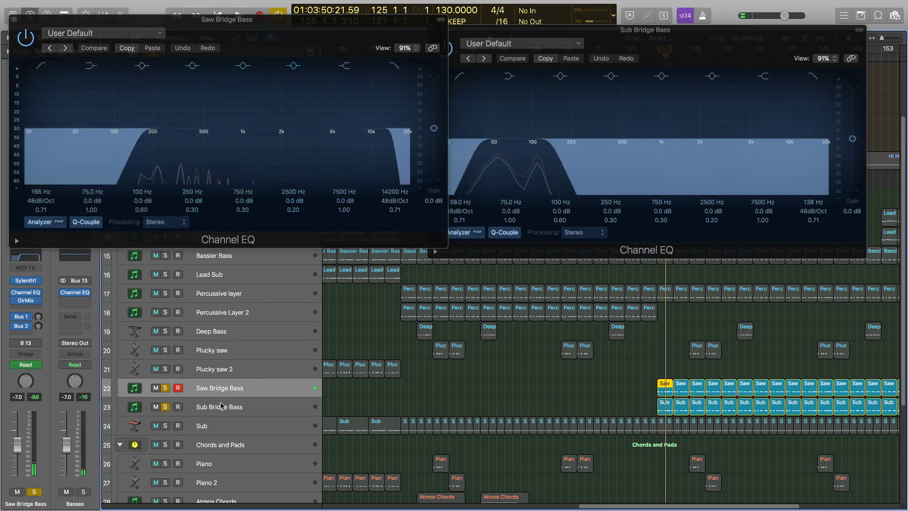
pyautogui.click(165, 388)
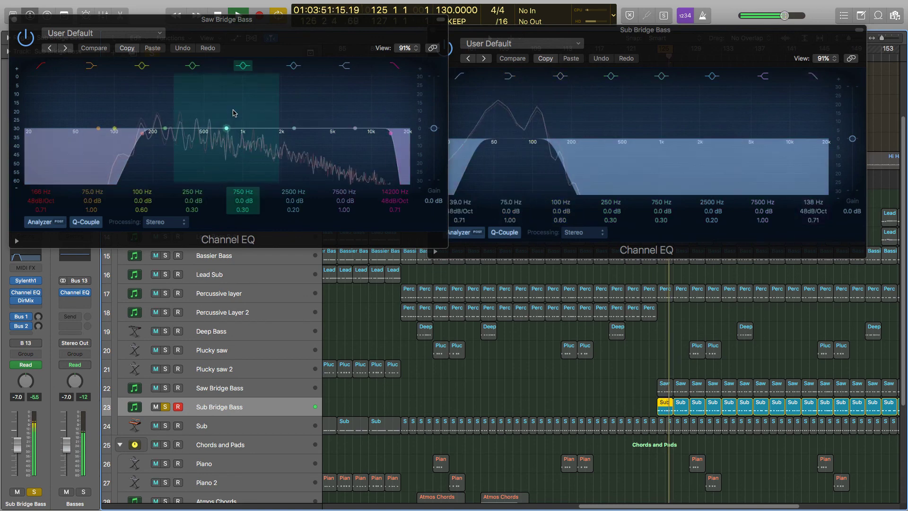
pyautogui.click(165, 387)
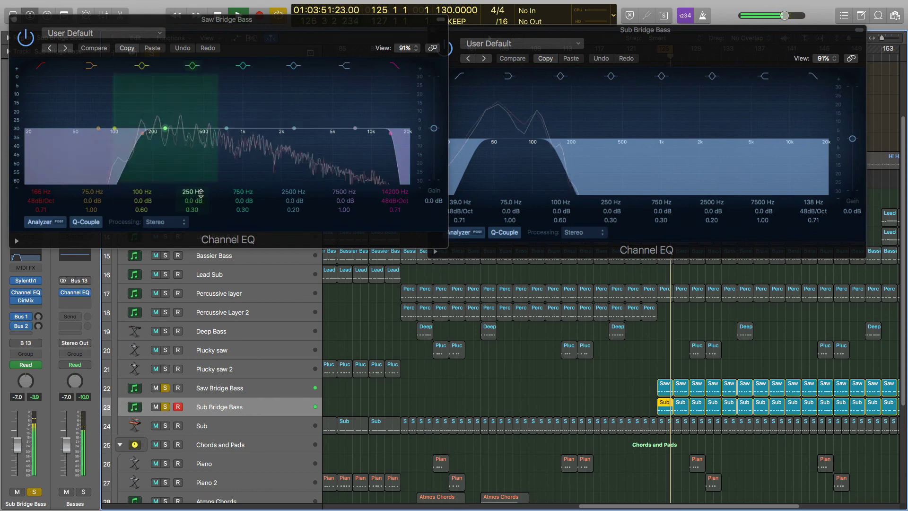
pyautogui.click(14, 19)
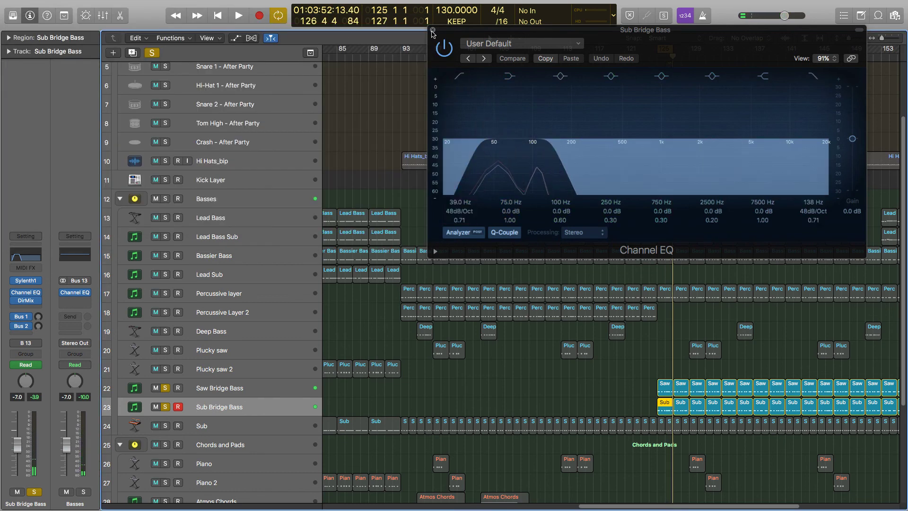
pyautogui.click(432, 30)
# - Insert a Compressor on Saw Bridge Bass with ratio about 3.9:1 and make-up gain about 2.5 dB, and lower its threshold while listening to it alone
pyautogui.click(281, 384)
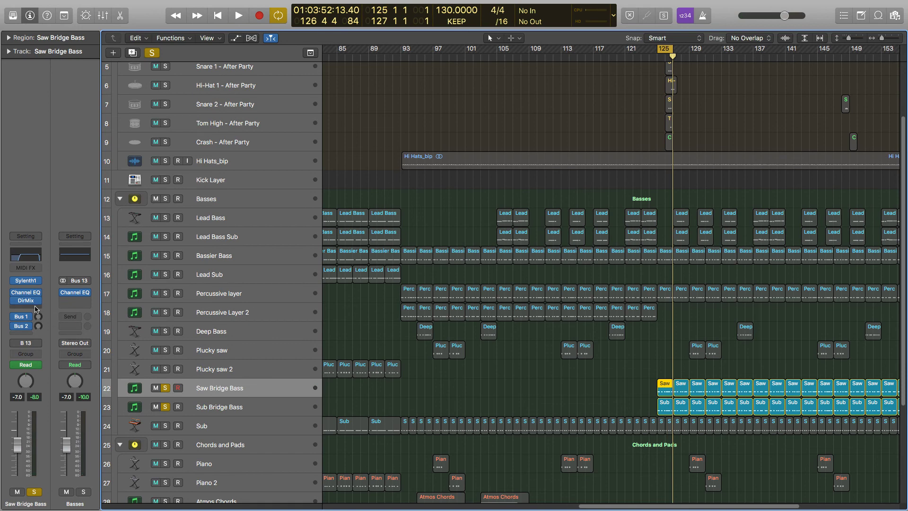
pyautogui.click(27, 292)
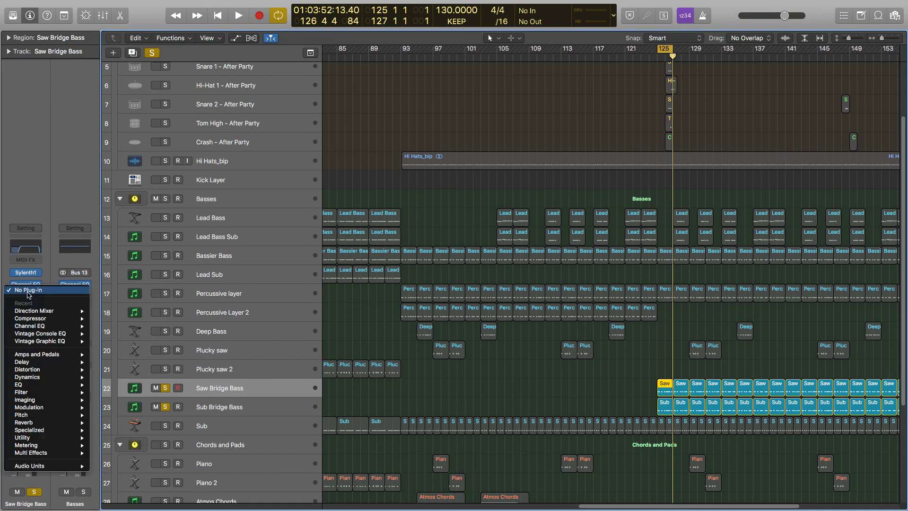
pyautogui.click(111, 323)
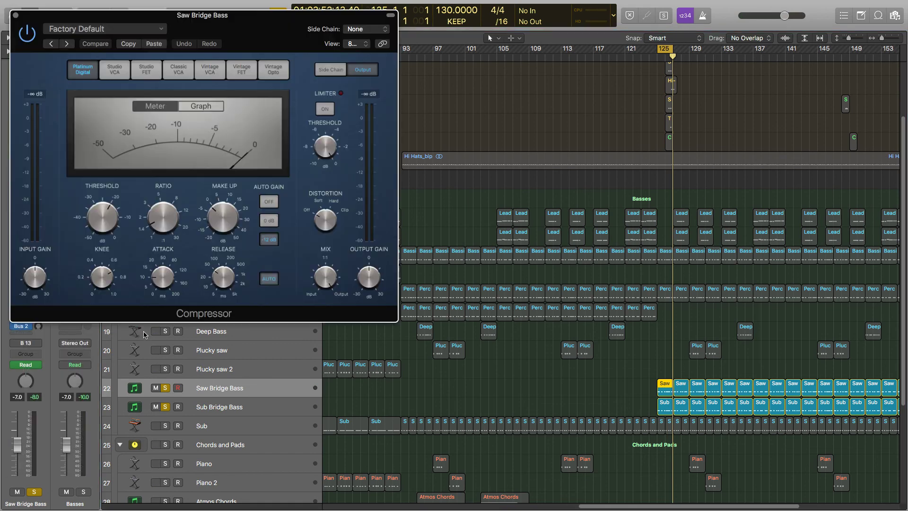
pyautogui.moveTo(161, 228); pyautogui.dragTo(169, 210)
pyautogui.click(165, 407)
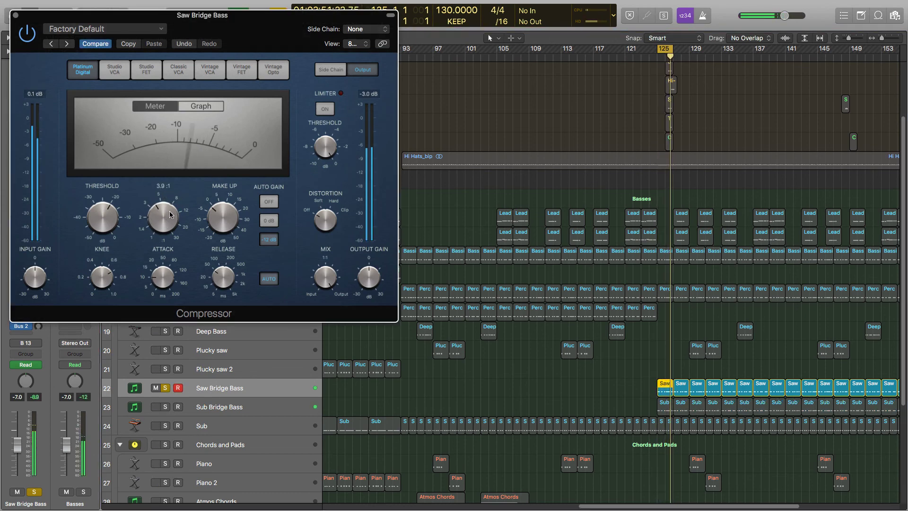
pyautogui.moveTo(229, 222); pyautogui.dragTo(230, 213)
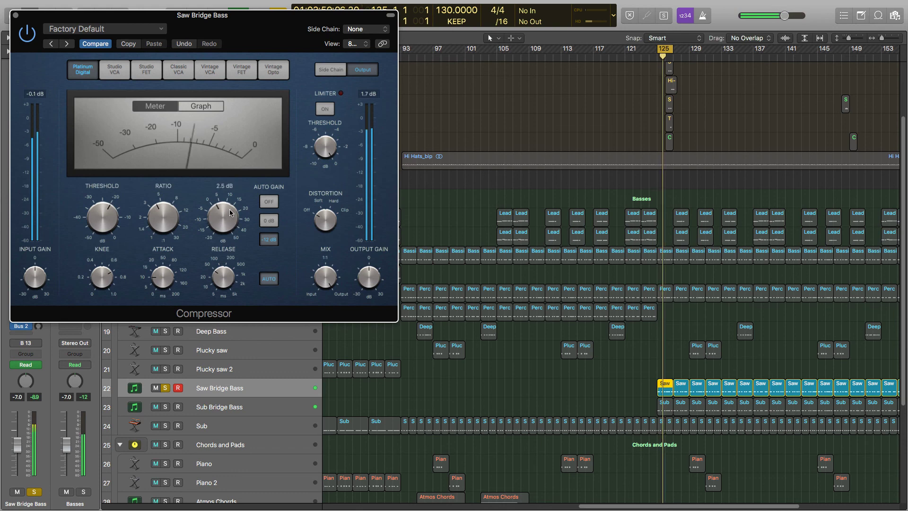
pyautogui.moveTo(109, 222); pyautogui.dragTo(108, 231)
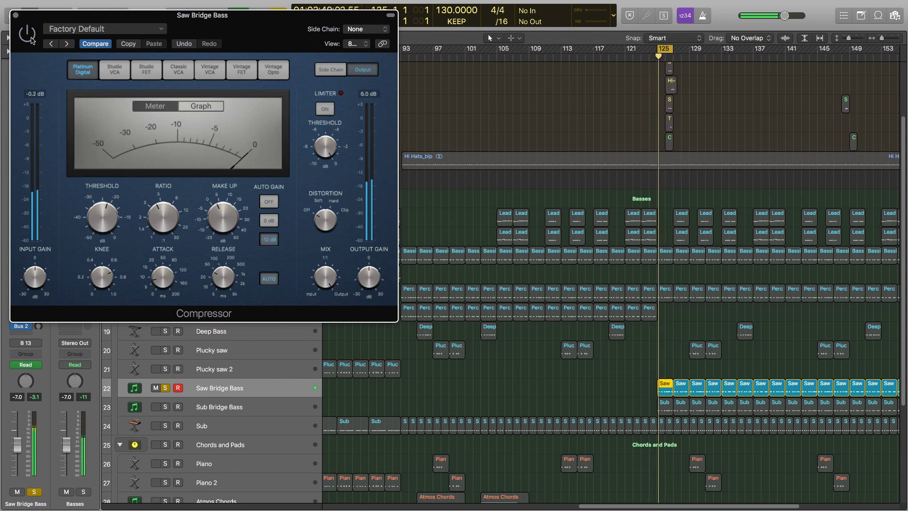
# - Solo Sub Bridge Bass with the saw layer at a volume of -16.8 dB, and clear both bridge bass solos
pyautogui.click(221, 407)
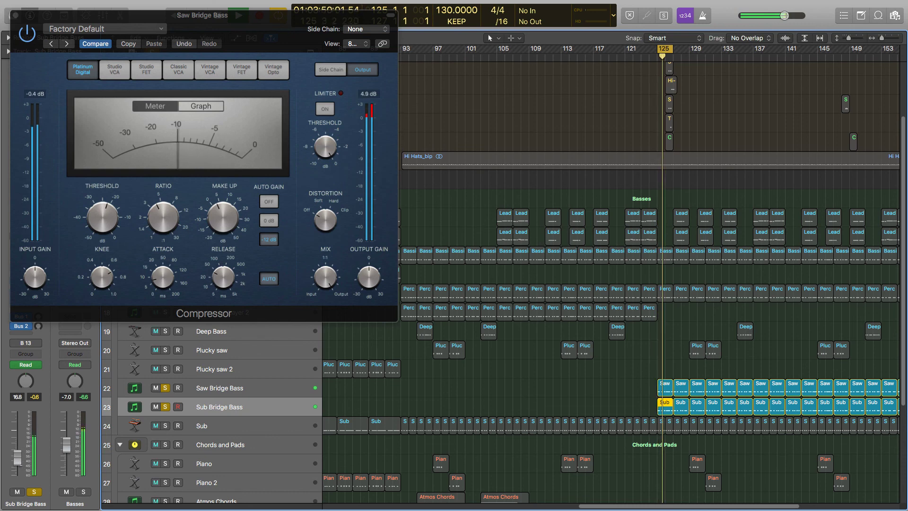
pyautogui.click(16, 15)
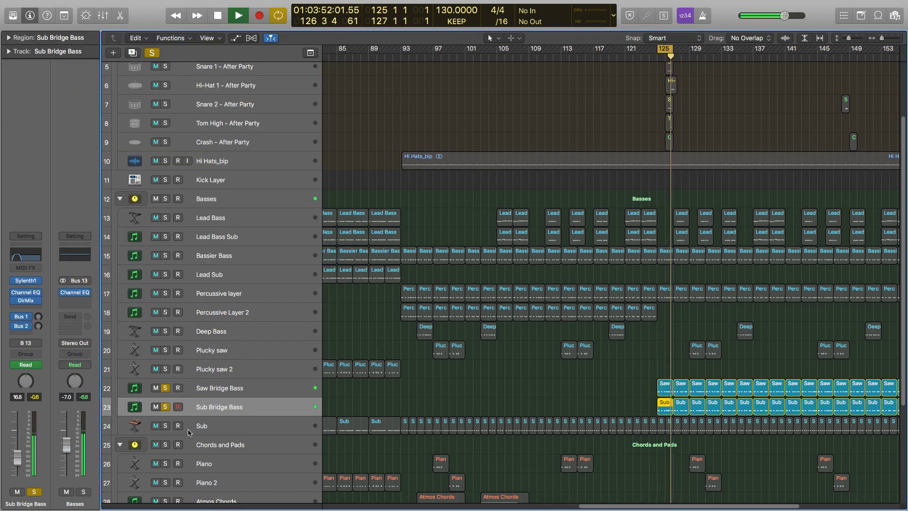
pyautogui.click(200, 391)
pyautogui.hotkey('ctrl', 'm')
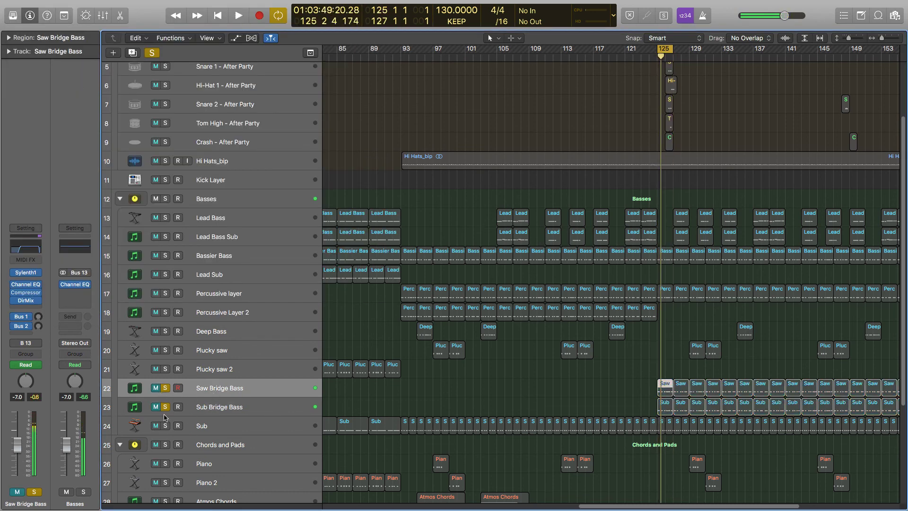
pyautogui.click(165, 407)
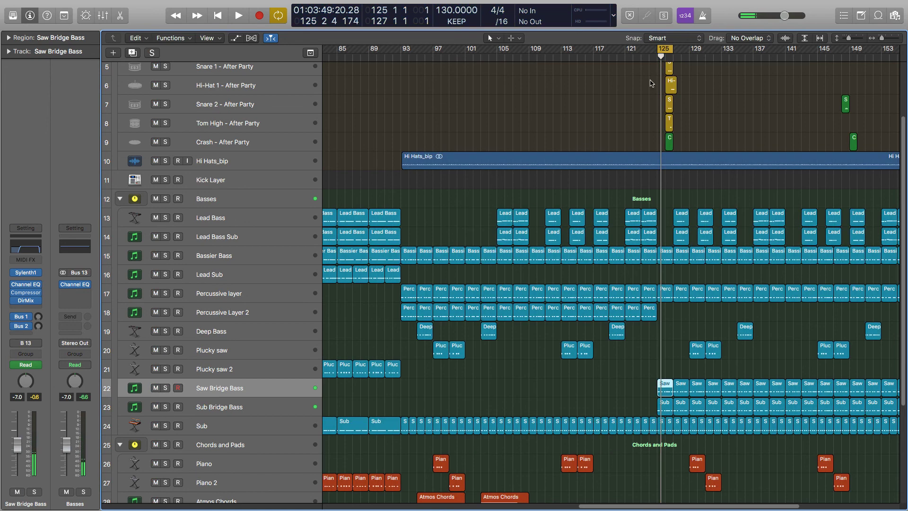
# - Play the full mix with looping off from around bar 125 and stop at bar 129
pyautogui.press('space')
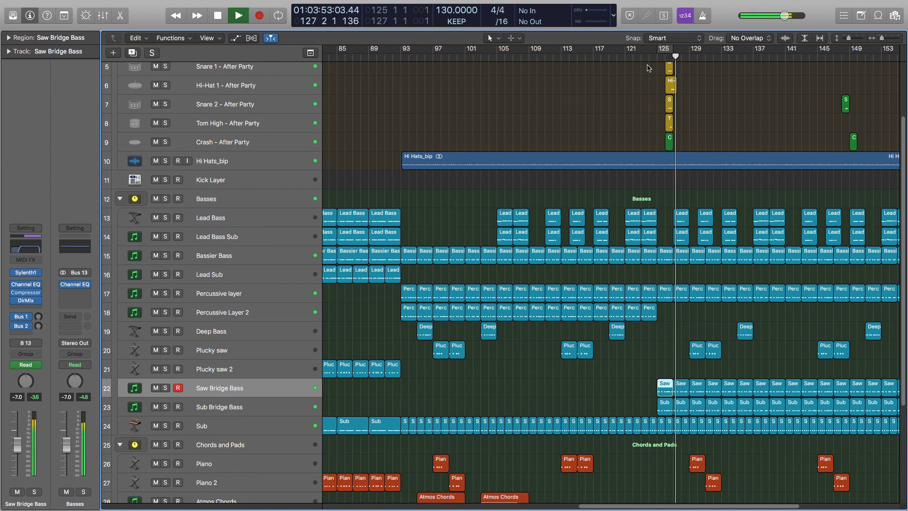
pyautogui.moveTo(651, 508); pyautogui.dragTo(753, 507)
pyautogui.click(671, 361)
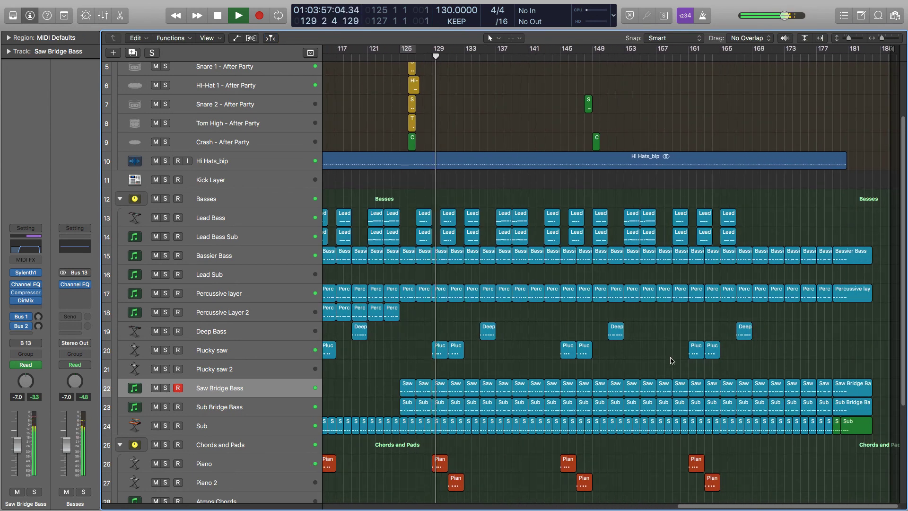
pyautogui.press('space')
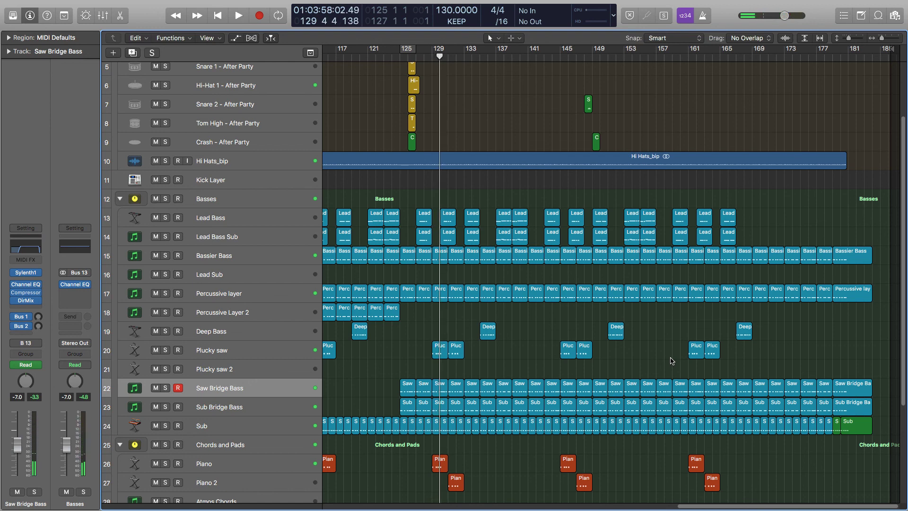
# - Review the arrangement back to bar 1, examining where the bass and chord layers enter and selecting Lead Bass and Bassier Bass
pyautogui.scroll(4, 671, 361)
pyautogui.hscroll(-4, 672, 361)
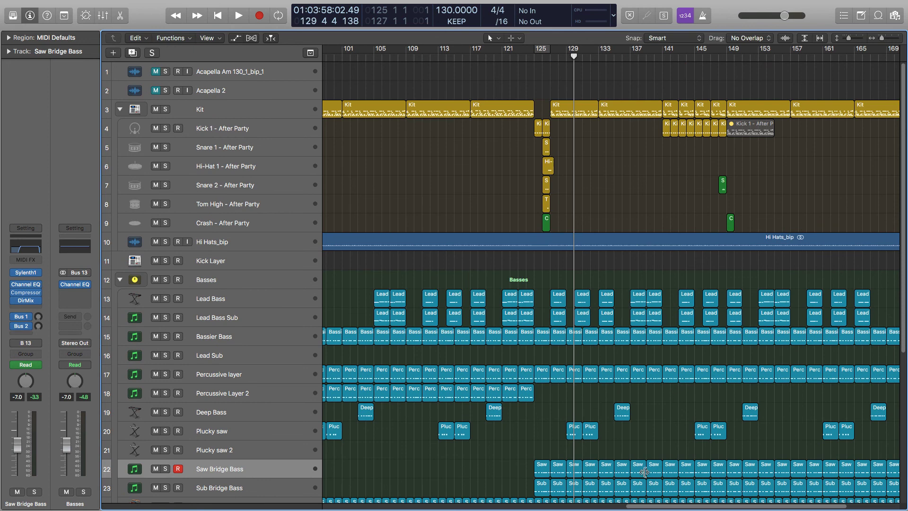
pyautogui.moveTo(662, 506); pyautogui.dragTo(469, 507)
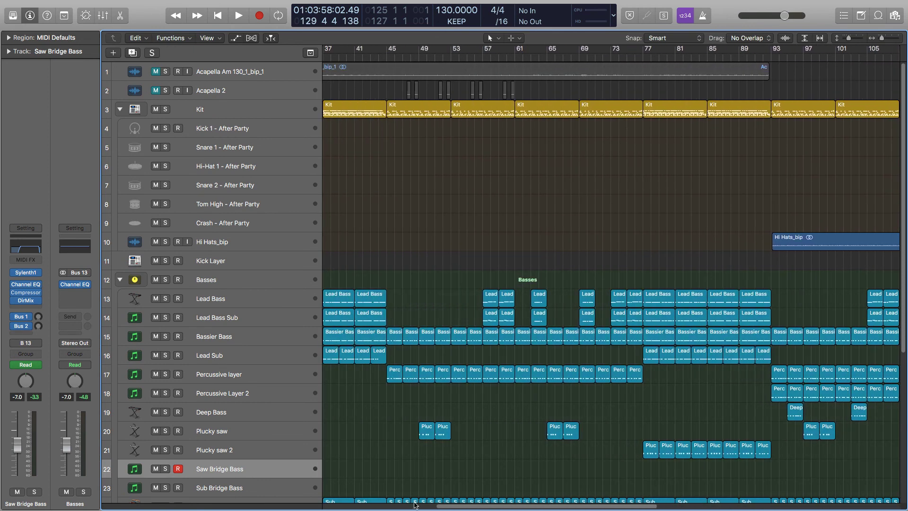
pyautogui.click(221, 294)
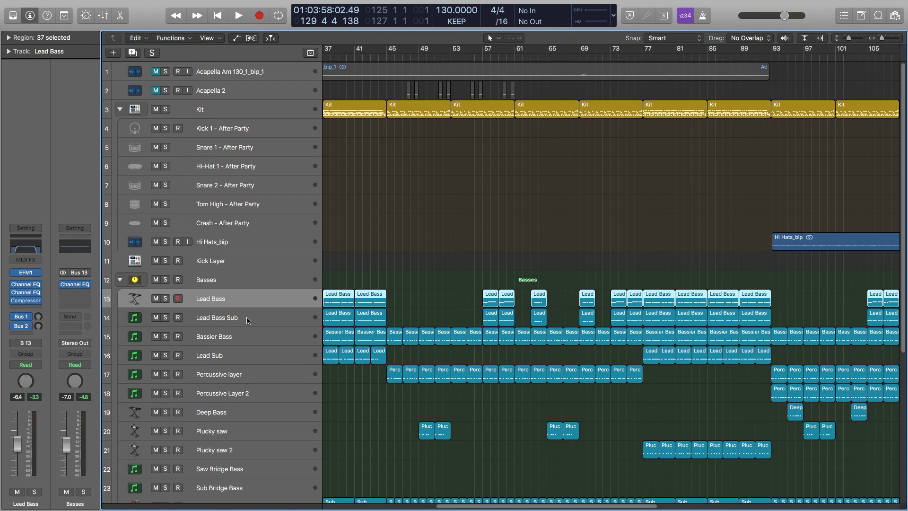
pyautogui.scroll(-5, 247, 320)
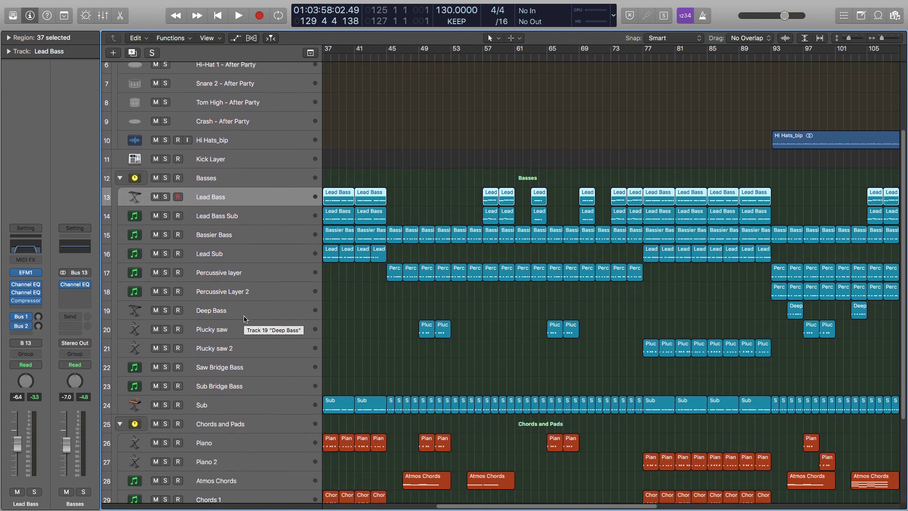
pyautogui.click(235, 235)
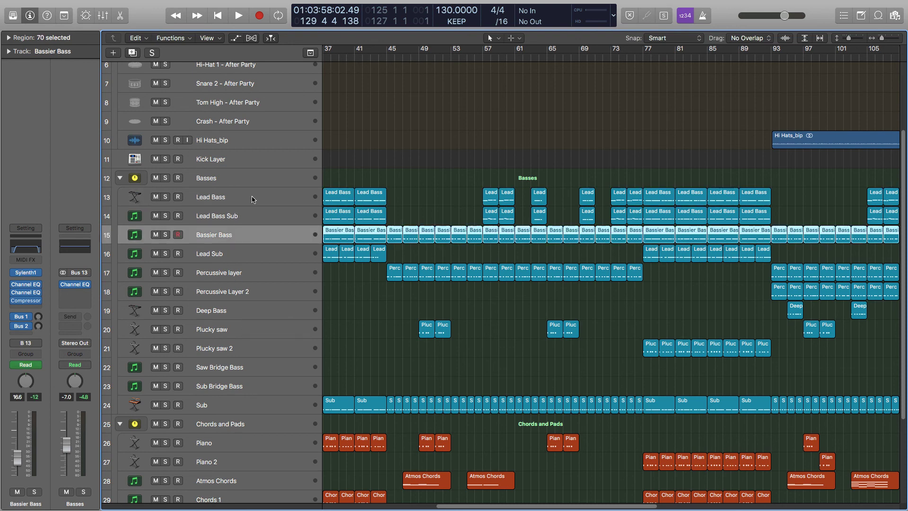
pyautogui.scroll(-6, 251, 283)
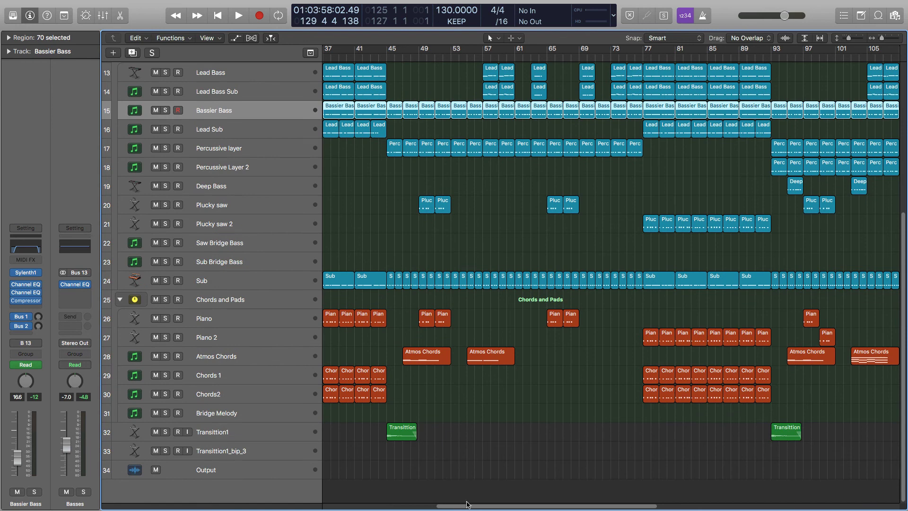
pyautogui.moveTo(469, 505); pyautogui.dragTo(337, 502)
pyautogui.scroll(4, 521, 418)
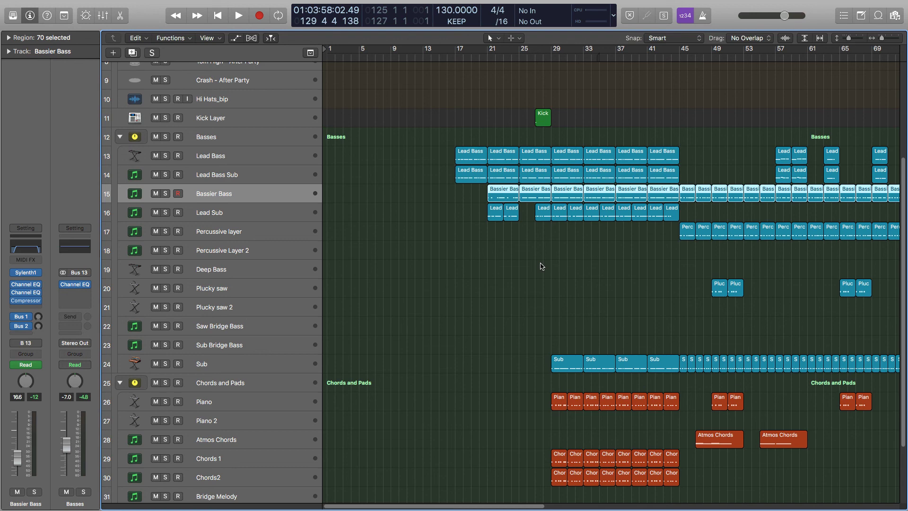
pyautogui.scroll(8, 482, 243)
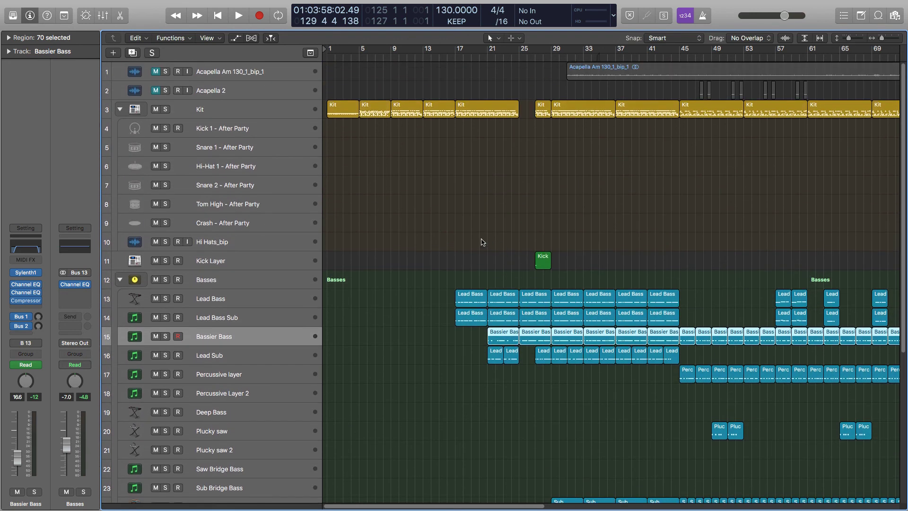